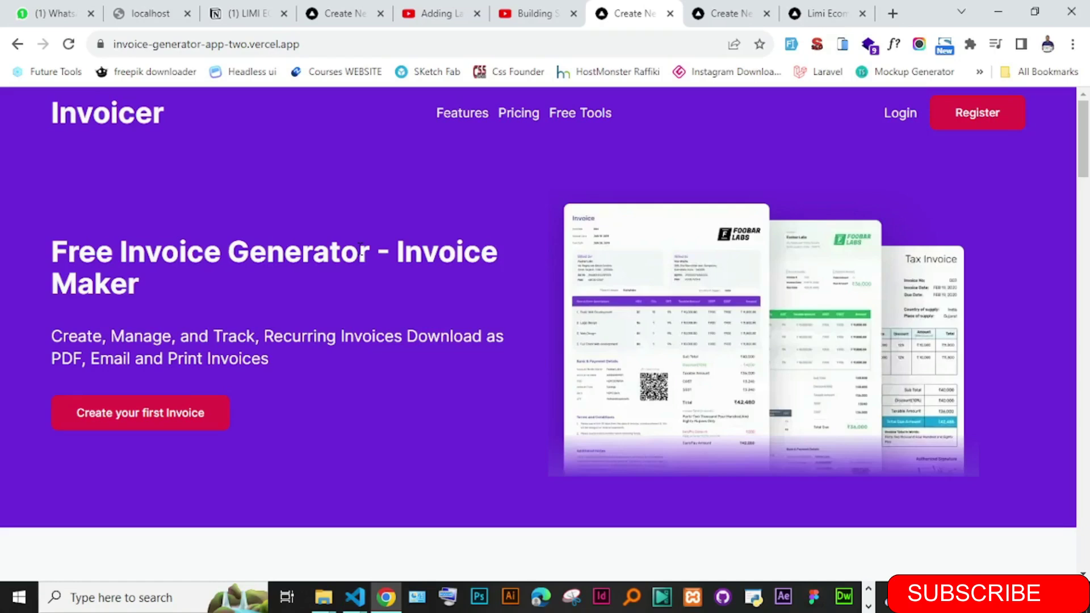
- Check the tutorial video, then highlight Invoicer's brand name and Free Invoice Generator heading
left_click(434, 13)
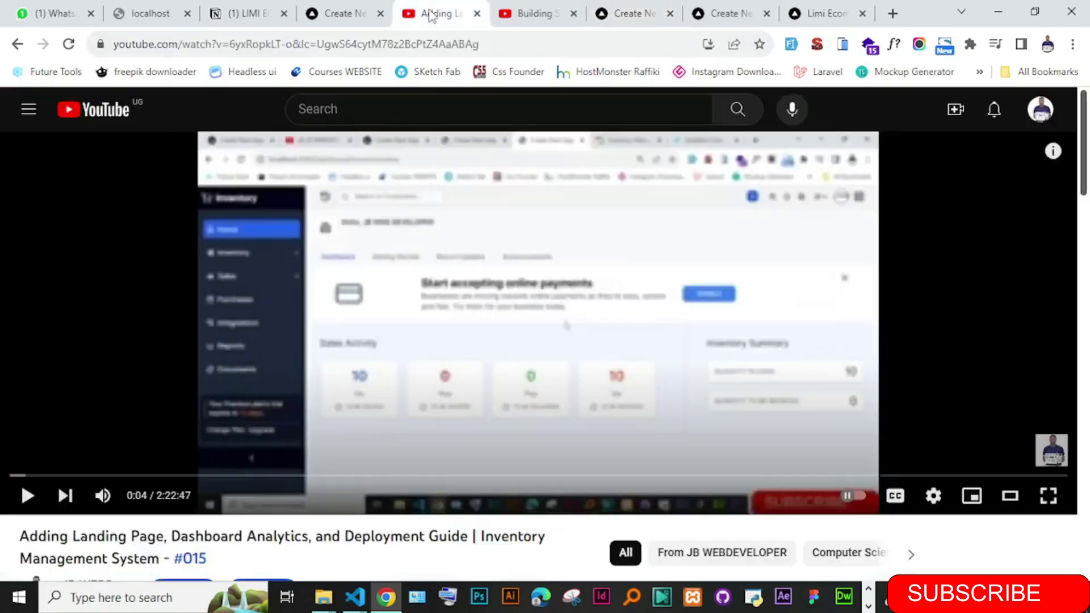
left_click_drag(1083, 142, 1083, 215)
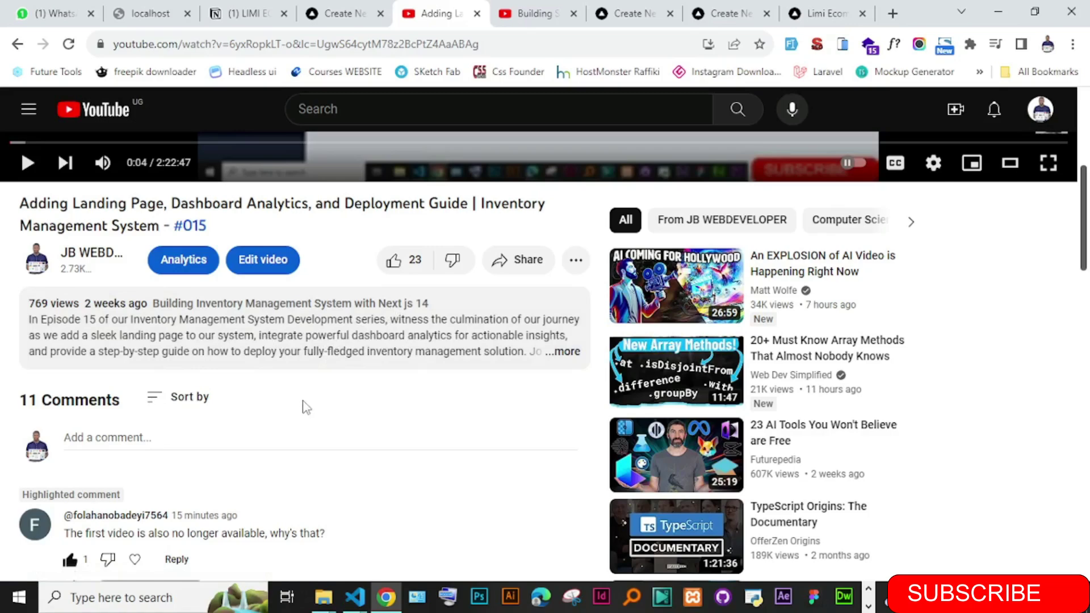
left_click_drag(1084, 179, 1084, 91)
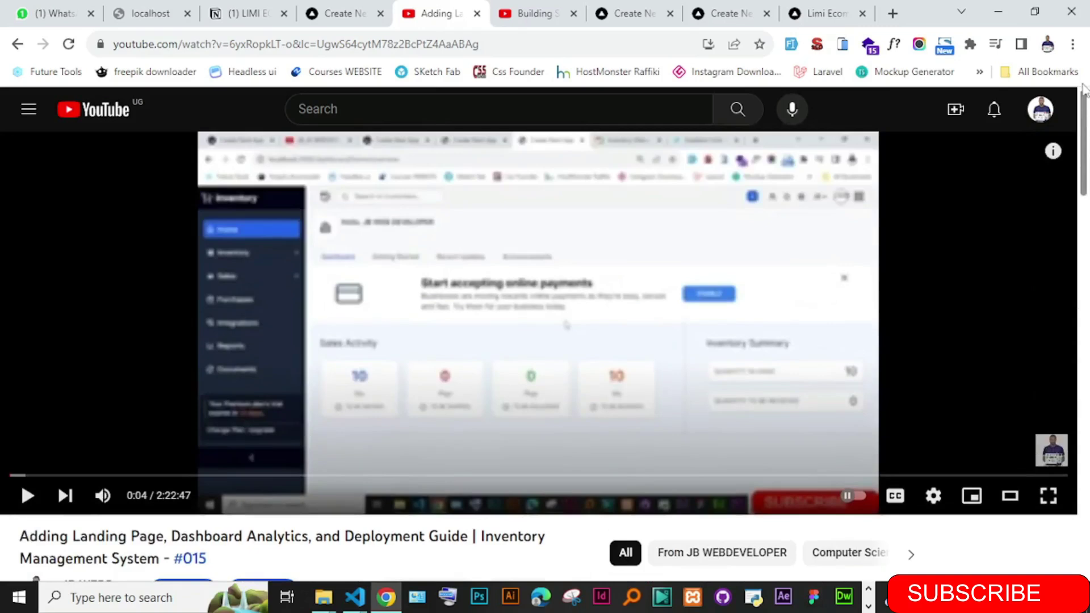
left_click(631, 17)
left_click_drag(26, 131, 166, 125)
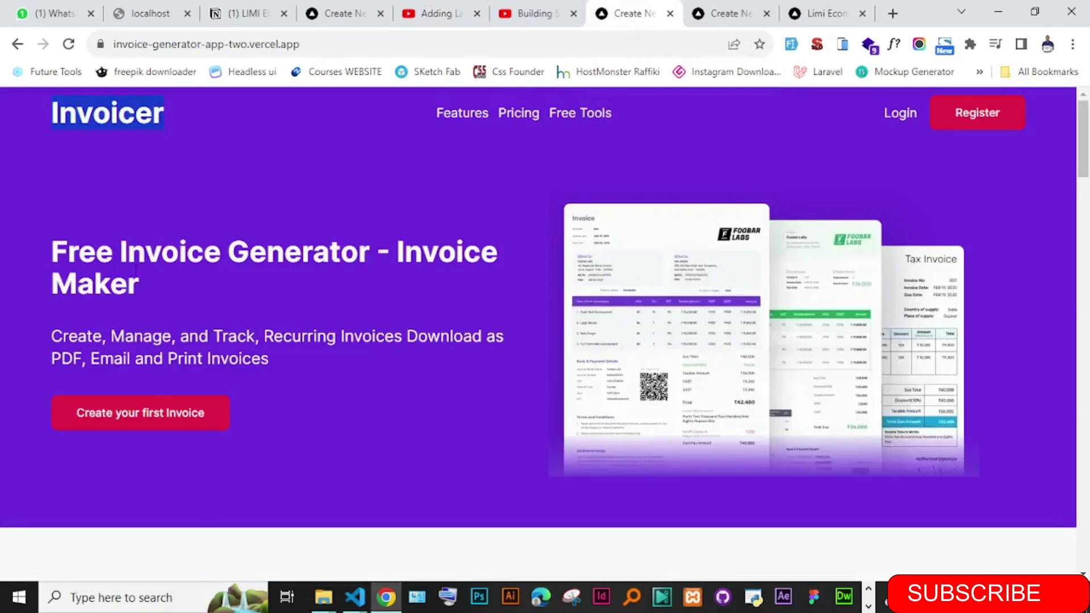
left_click_drag(144, 287, 48, 258)
left_click(85, 264)
- Start a first invoice and follow its login prompt to the account login page
left_click(139, 420)
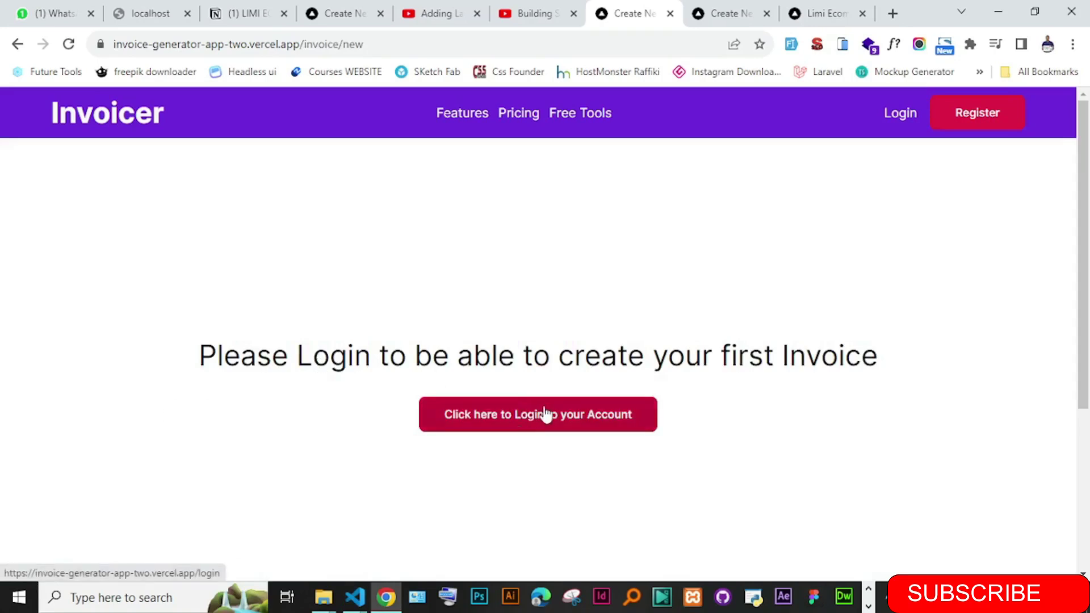
left_click_drag(199, 355, 879, 356)
left_click(563, 318)
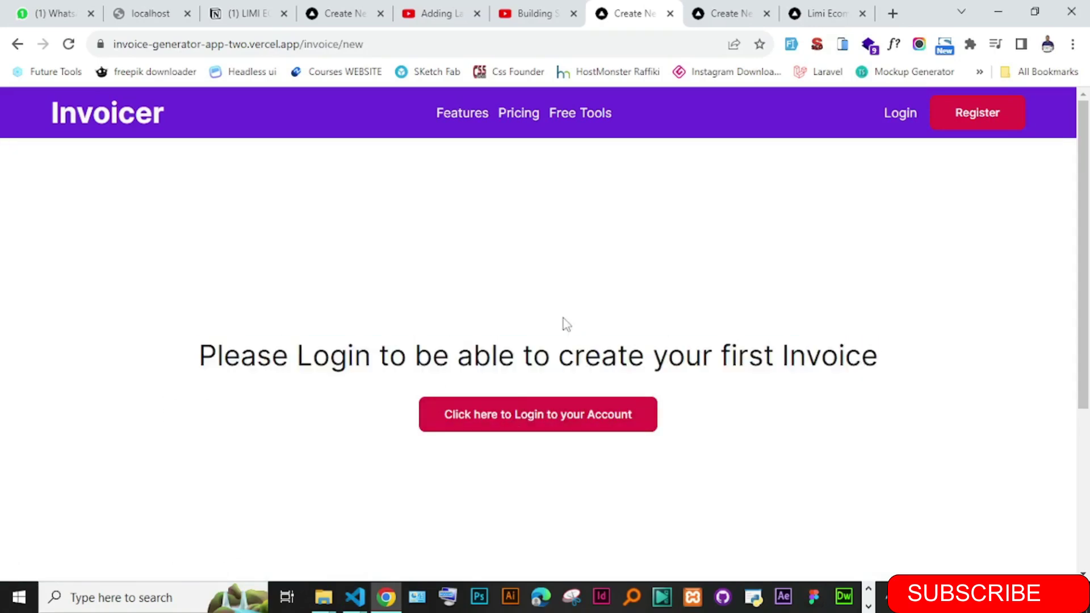
left_click(510, 421)
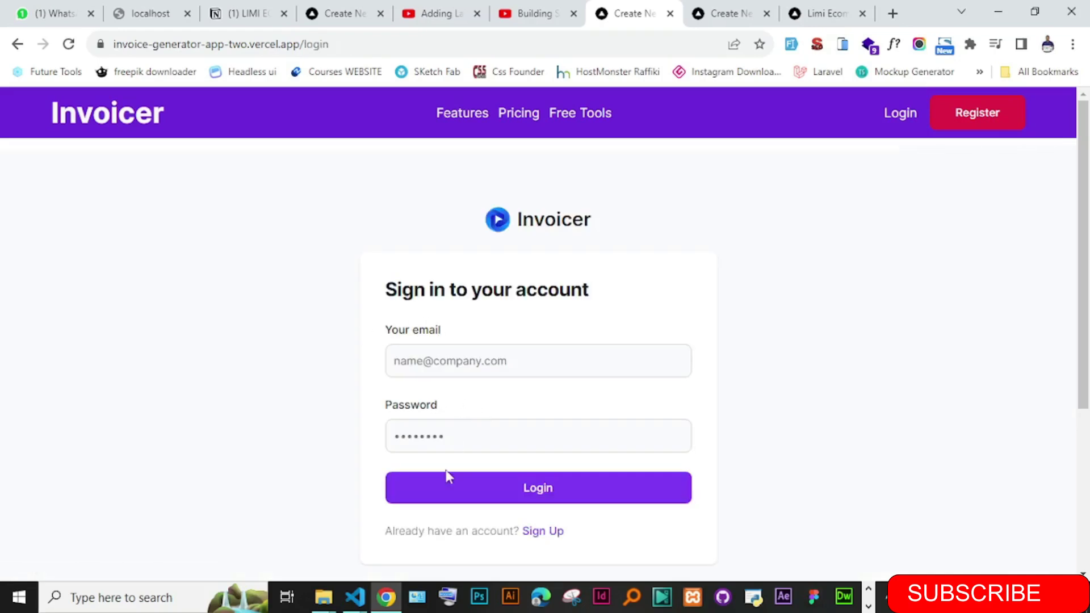
- Open the sign-up form and submit it empty to show the required-field errors
left_click(548, 532)
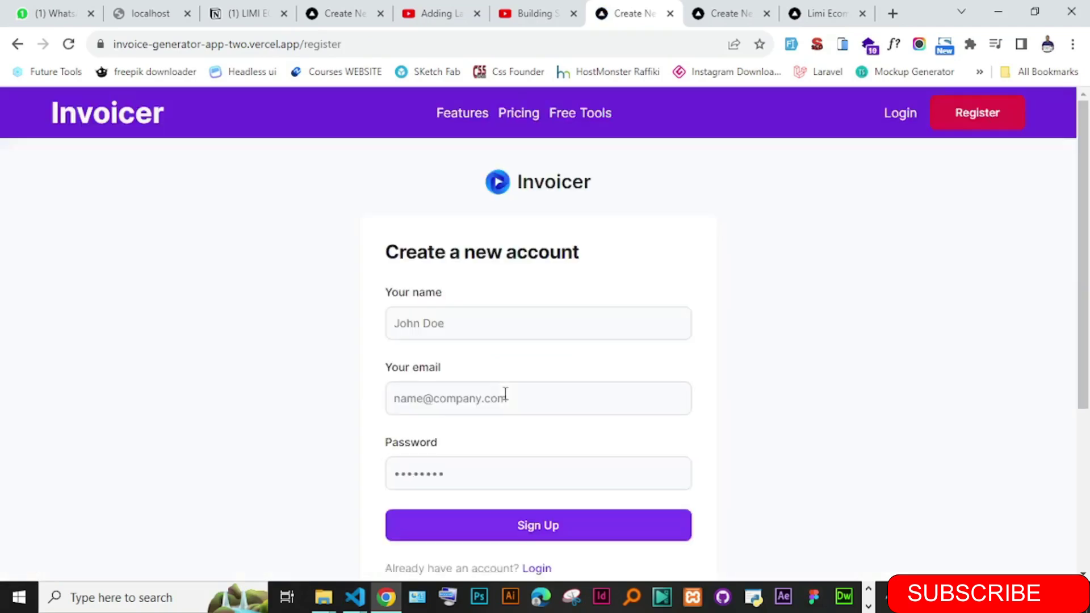
left_click_drag(1084, 204, 1087, 208)
left_click(425, 310)
left_click(407, 394)
left_click(406, 467)
left_click(316, 462)
left_click(480, 525)
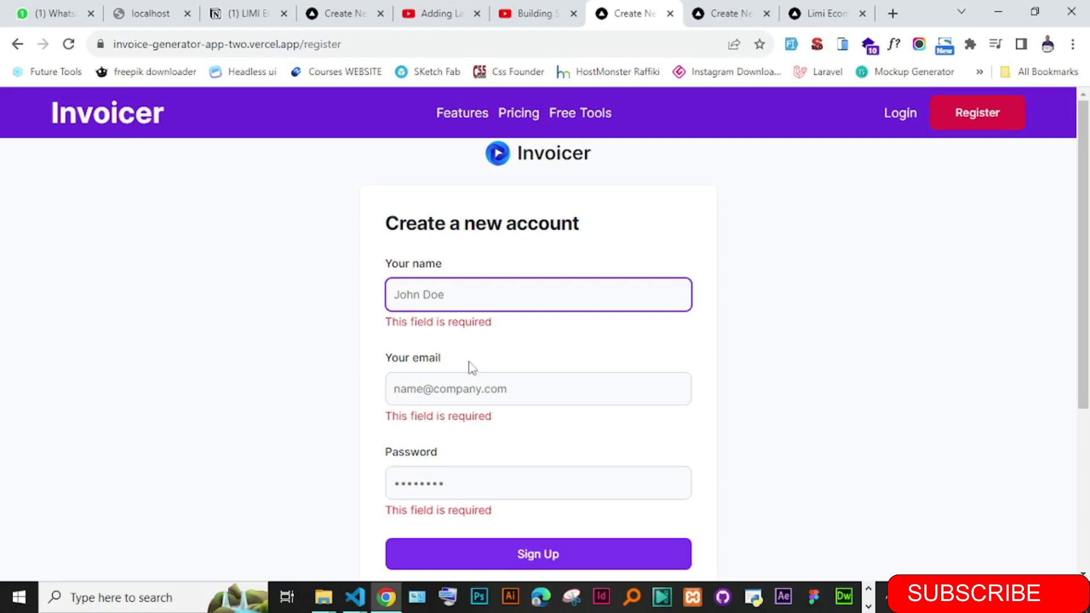
- Point out the register page address, then move to the Inventory Management System tab
left_click_drag(362, 49, 110, 53)
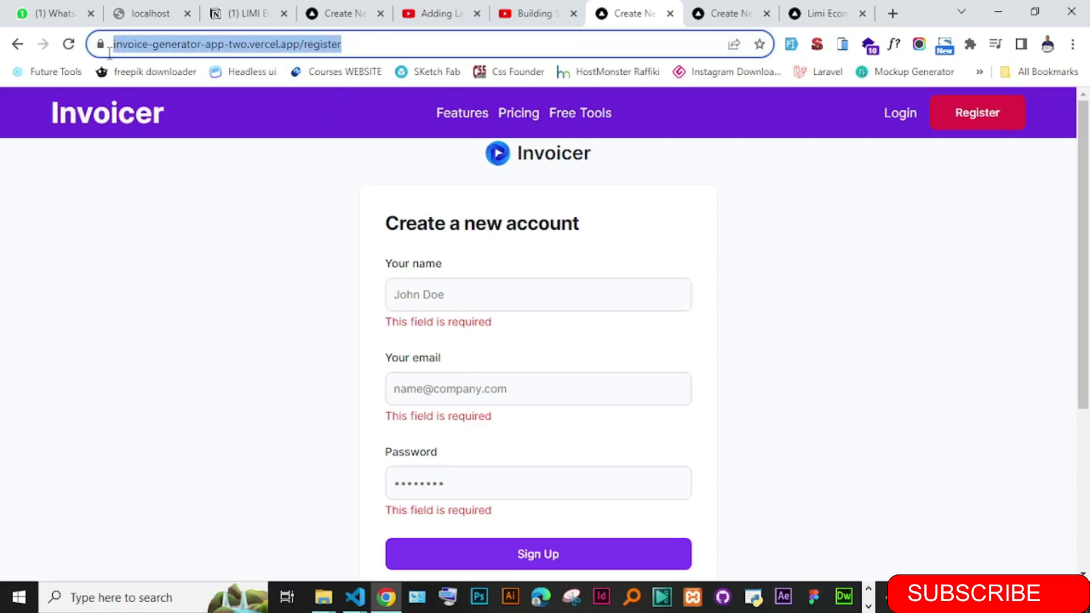
left_click(294, 263)
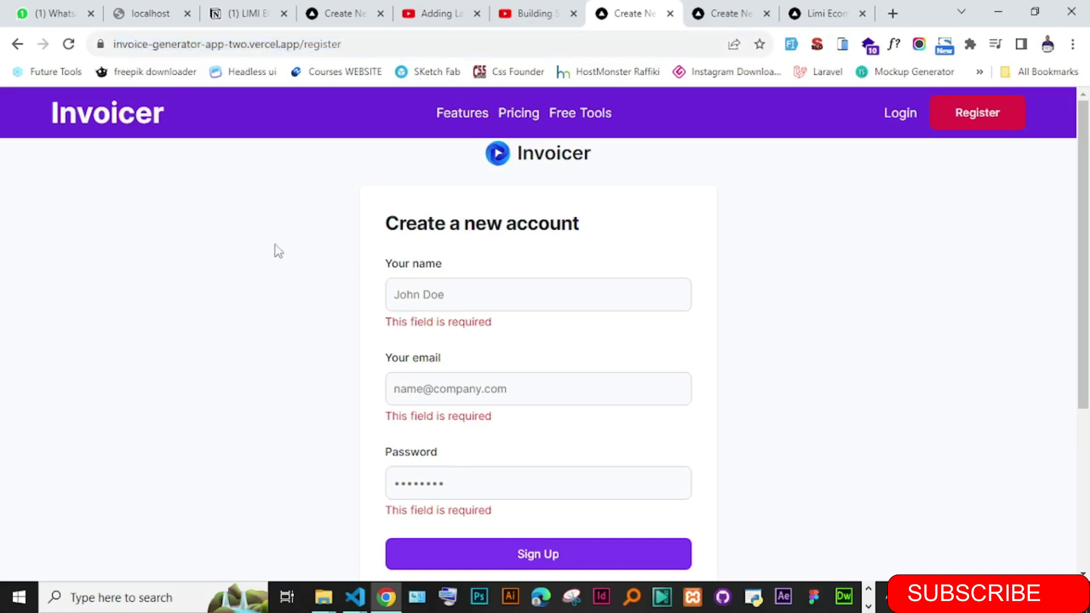
left_click_drag(379, 44, 84, 54)
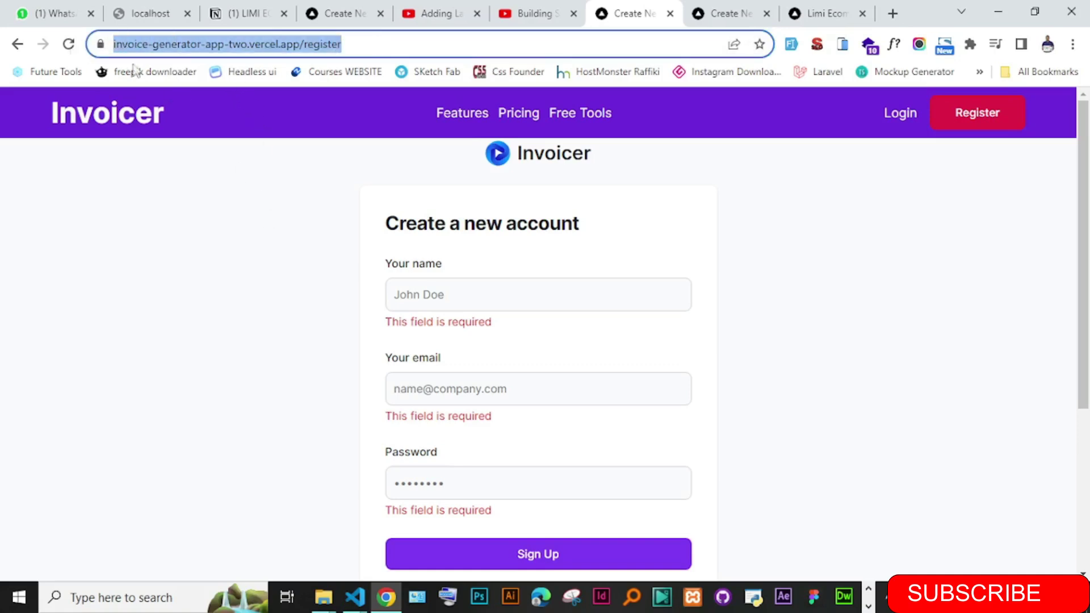
left_click(304, 239)
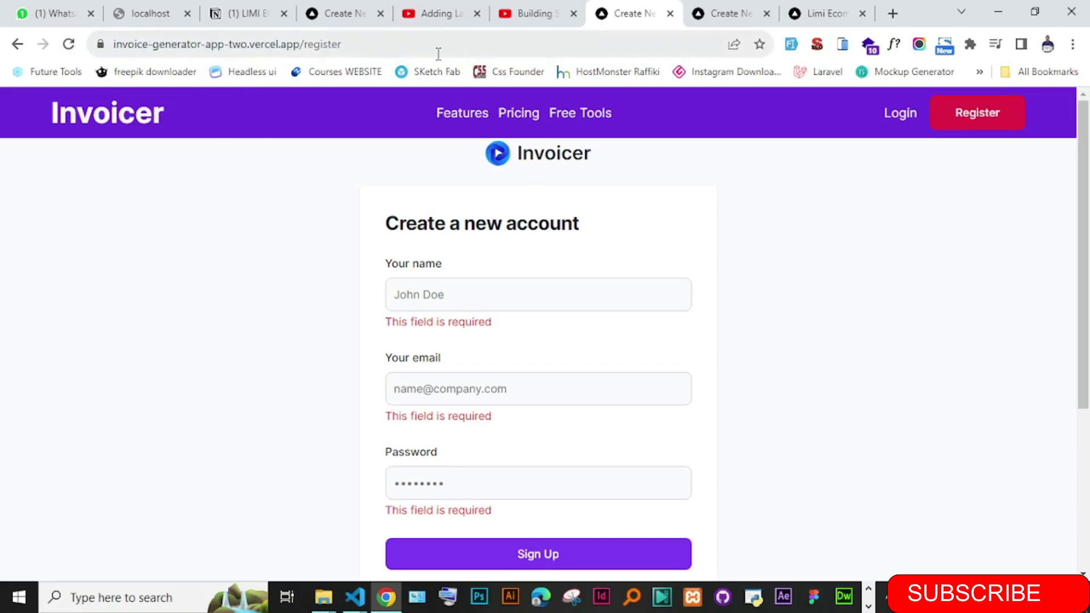
left_click_drag(380, 43, 117, 44)
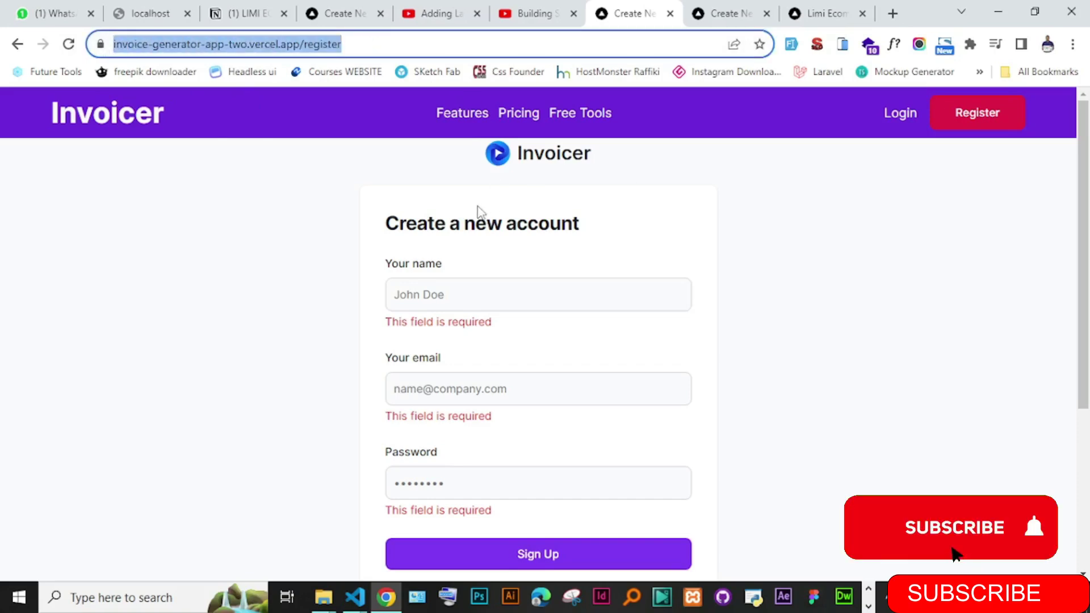
left_click(713, 19)
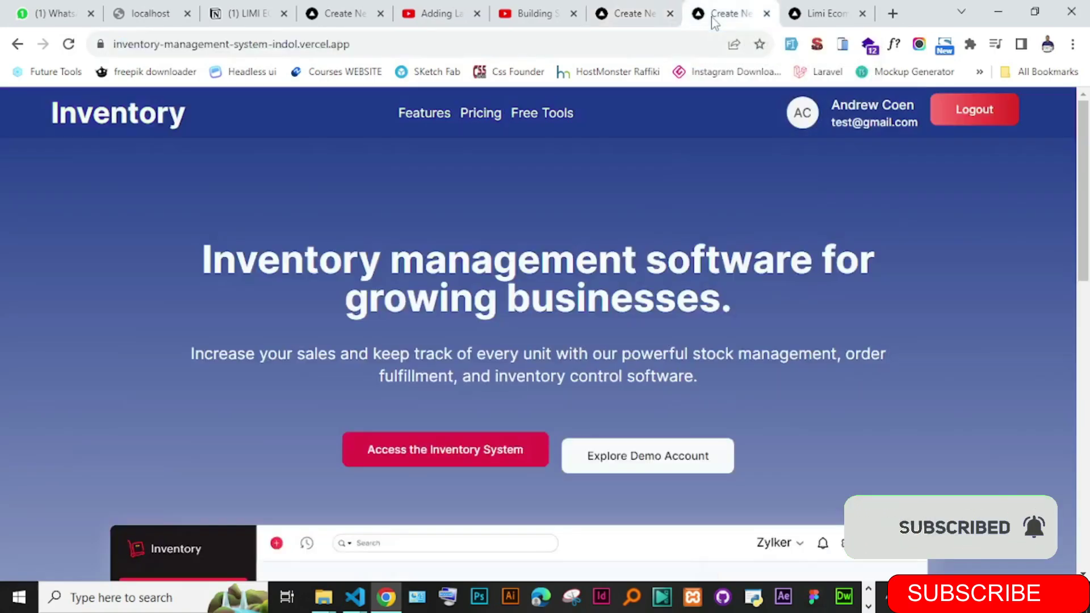
- Highlight the Inventory site's vercel.app address to point it out
left_click_drag(134, 44, 235, 49)
left_click(383, 44)
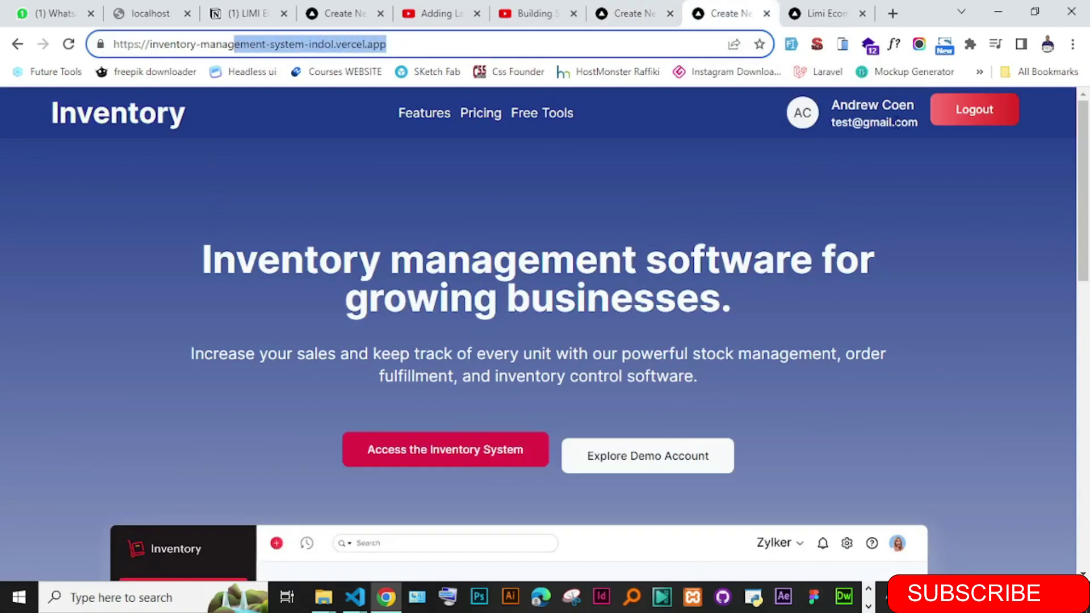
left_click_drag(1083, 187, 1053, 77)
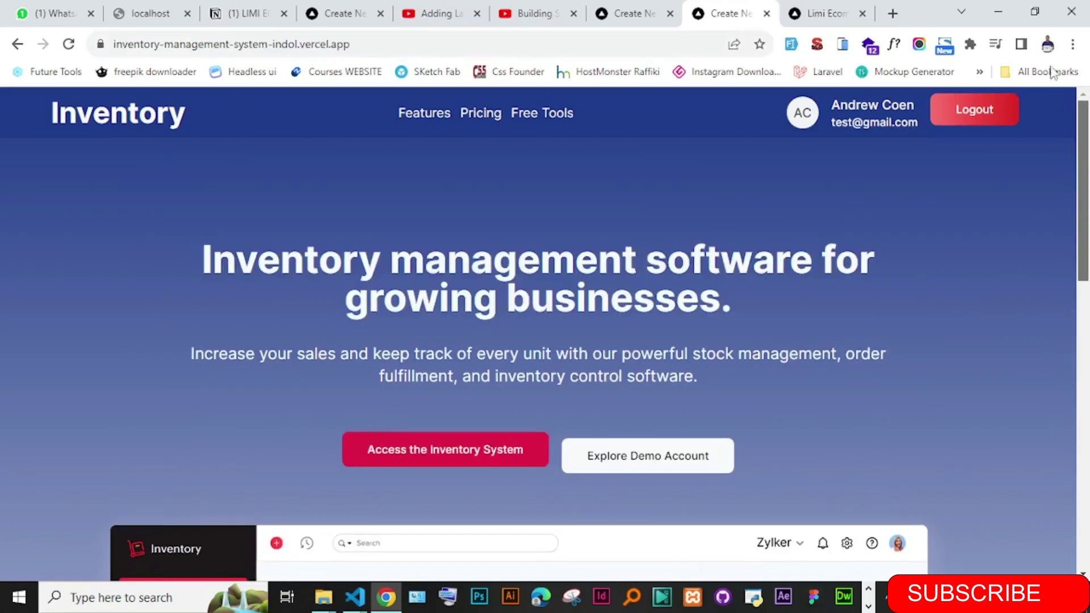
left_click_drag(351, 45, 100, 55)
left_click(211, 171)
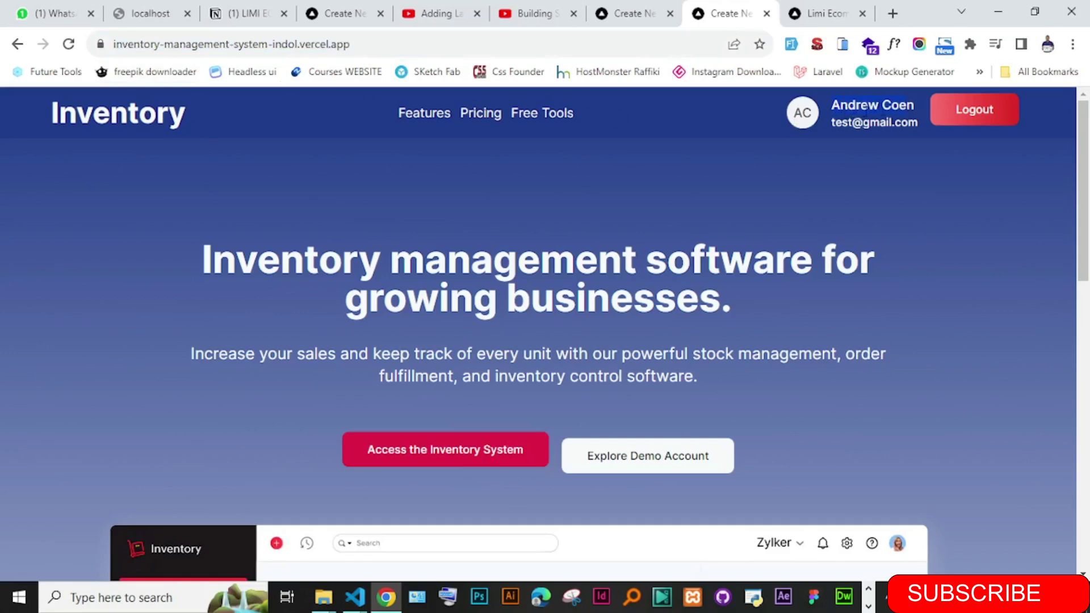
- Log out of the current account and go to the Register page
left_click(973, 120)
left_click(973, 124)
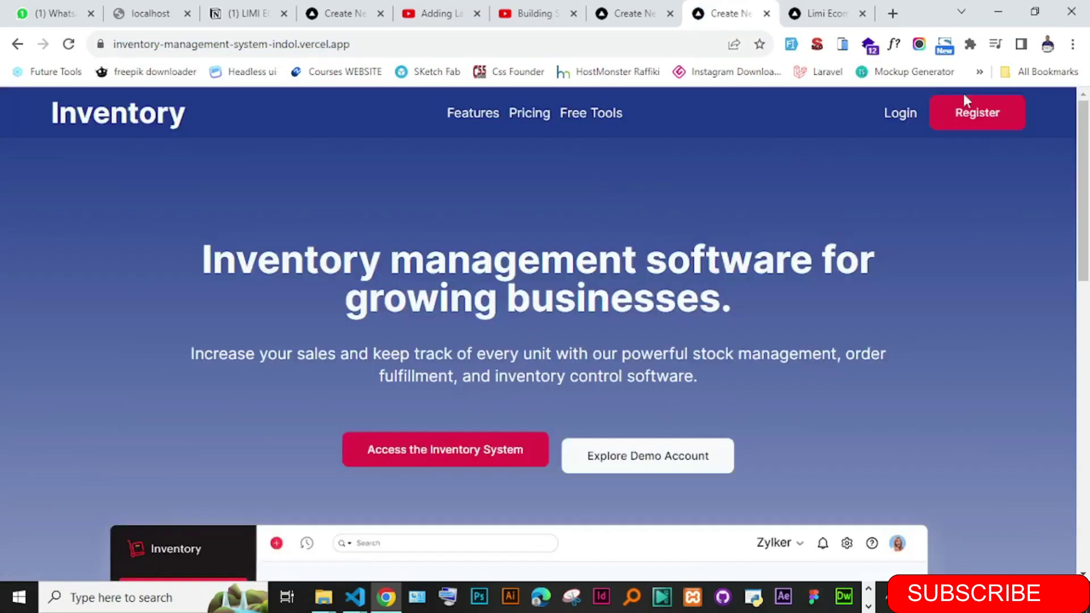
scroll(1070, 333, "down", 5)
scroll(1070, 332, "down", 5)
scroll(1073, 483, "up", 8)
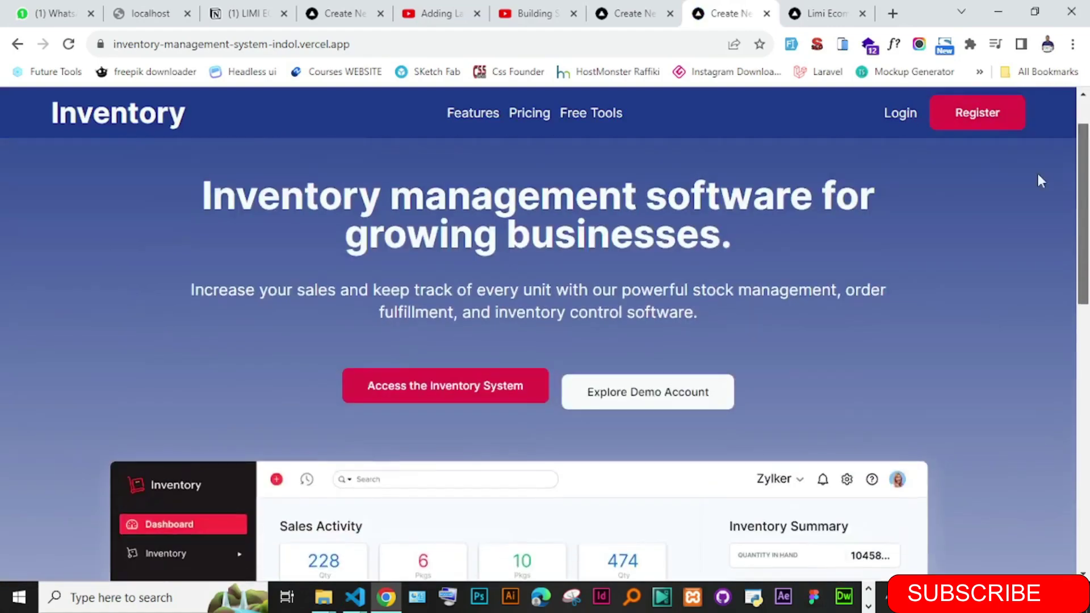
left_click(977, 116)
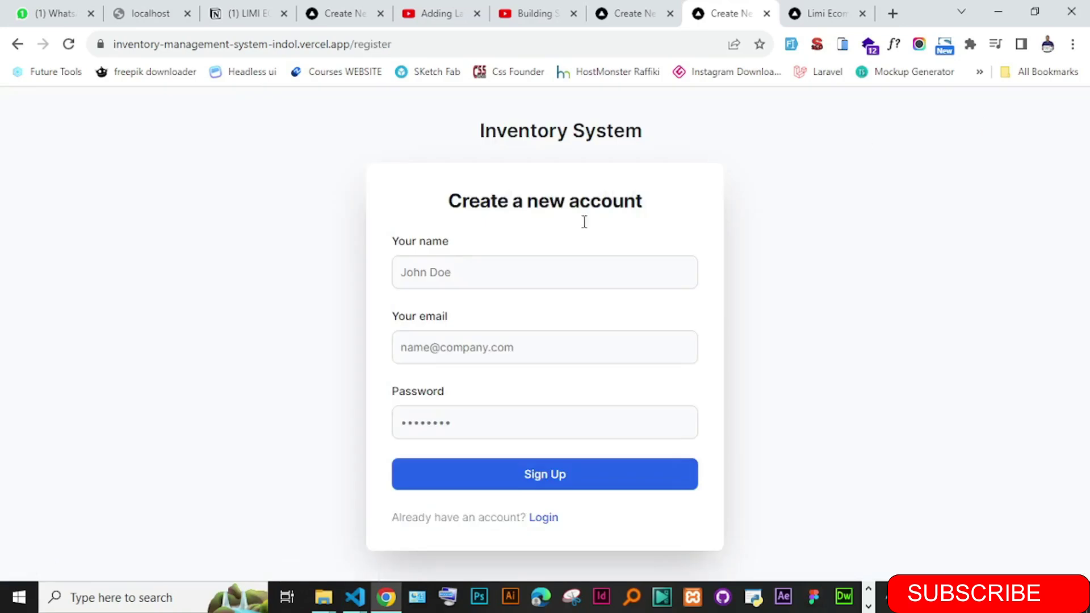
- Look at the sign-in form, then return to the sign-up form
left_click(544, 519)
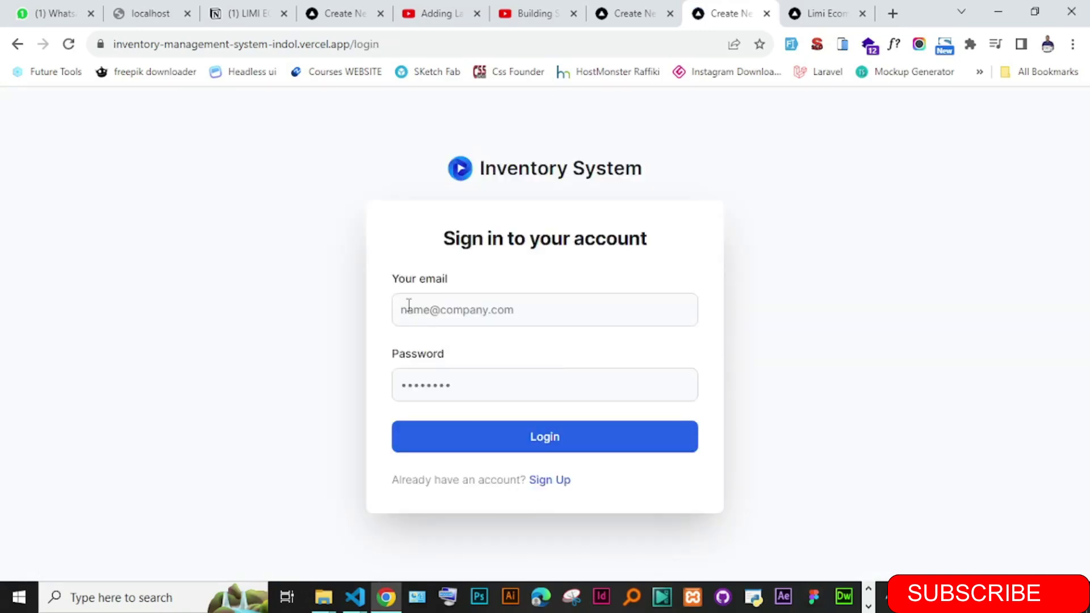
left_click(408, 307)
left_click(432, 384)
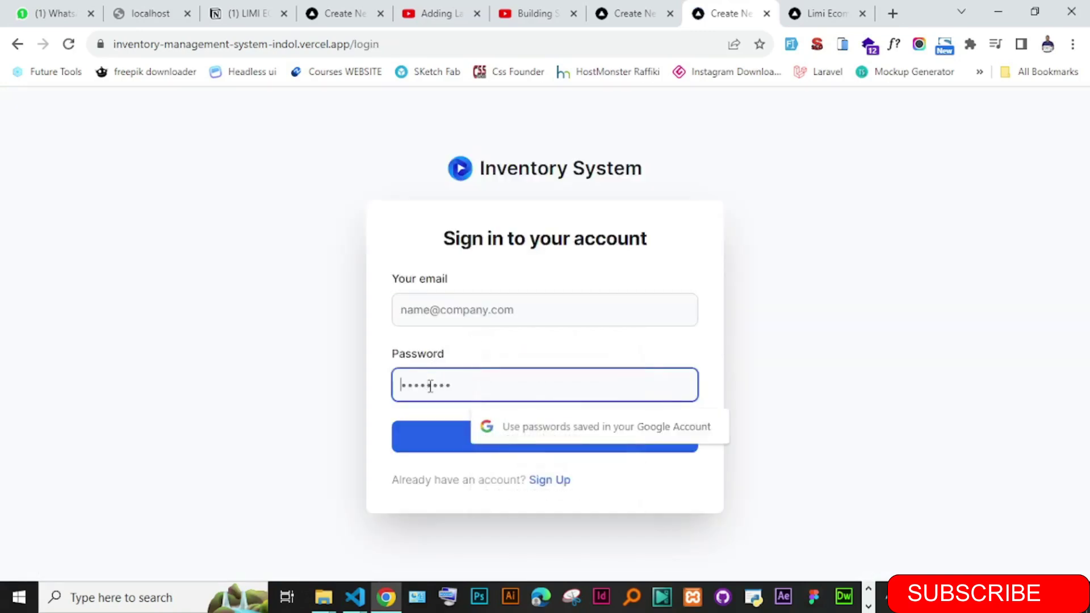
left_click(342, 405)
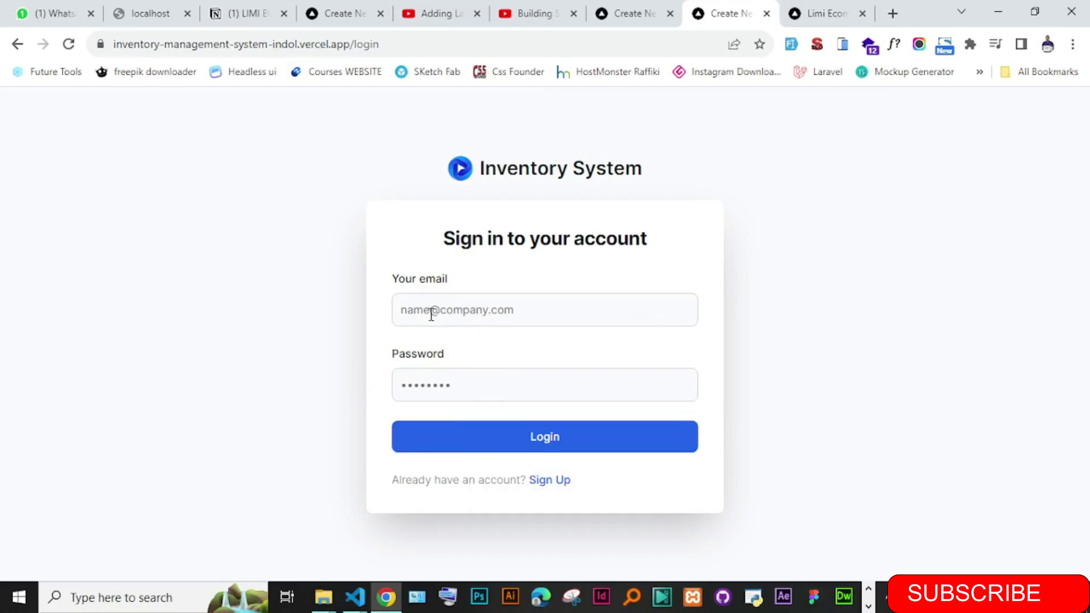
left_click(544, 481)
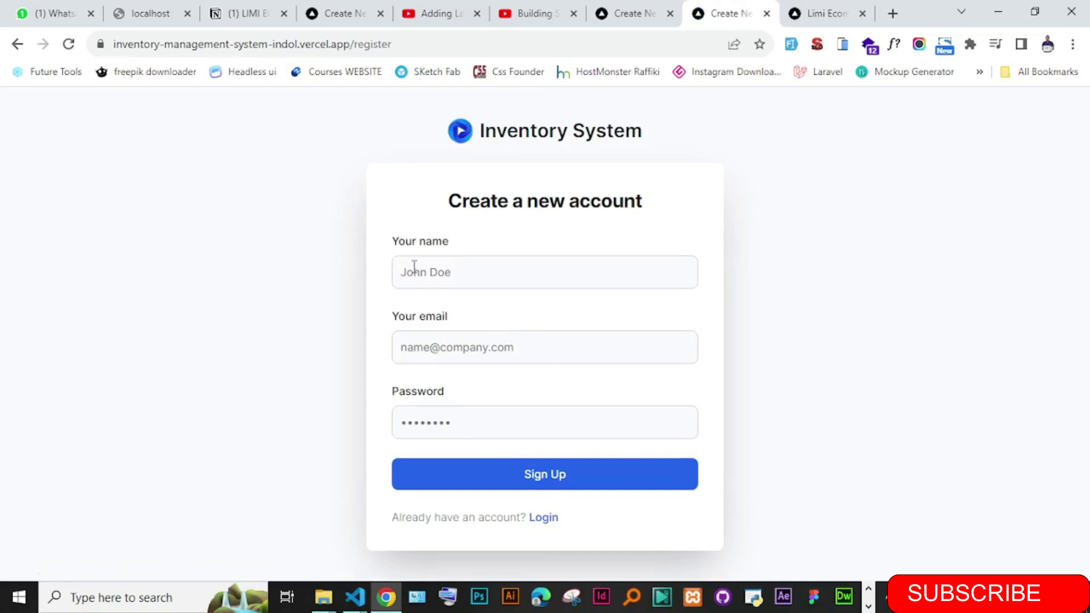
- Enter the new account's full name, e-mail address and an eight-character password
left_click(418, 269)
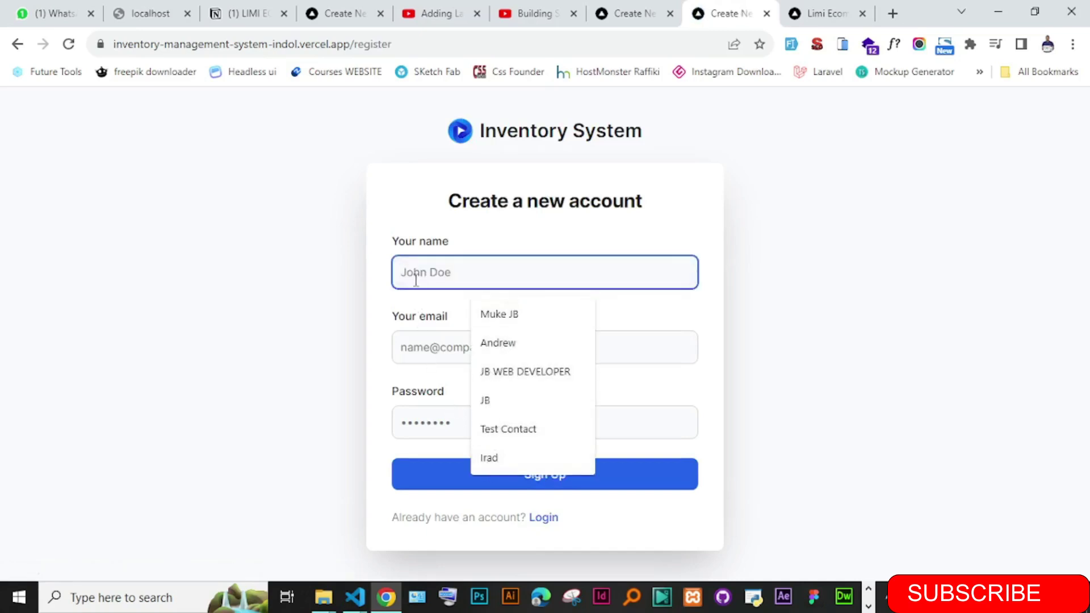
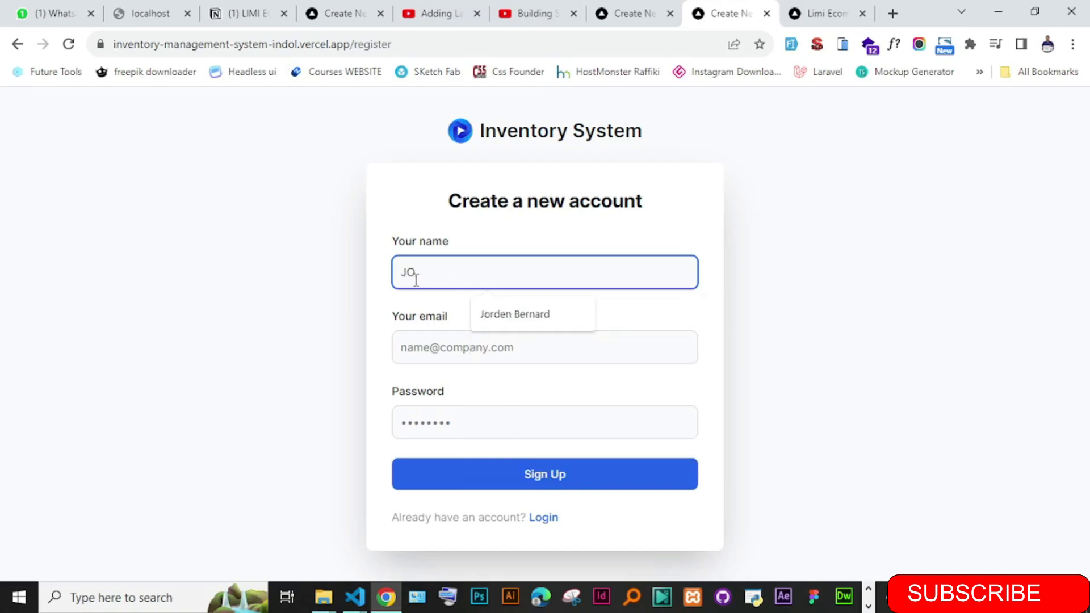
key("Tab")
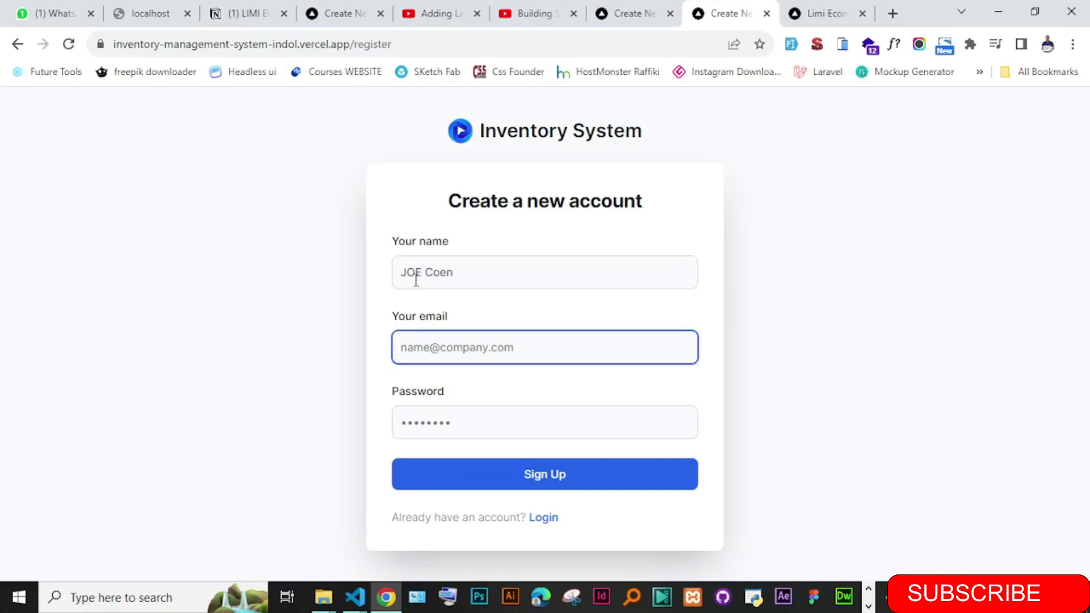
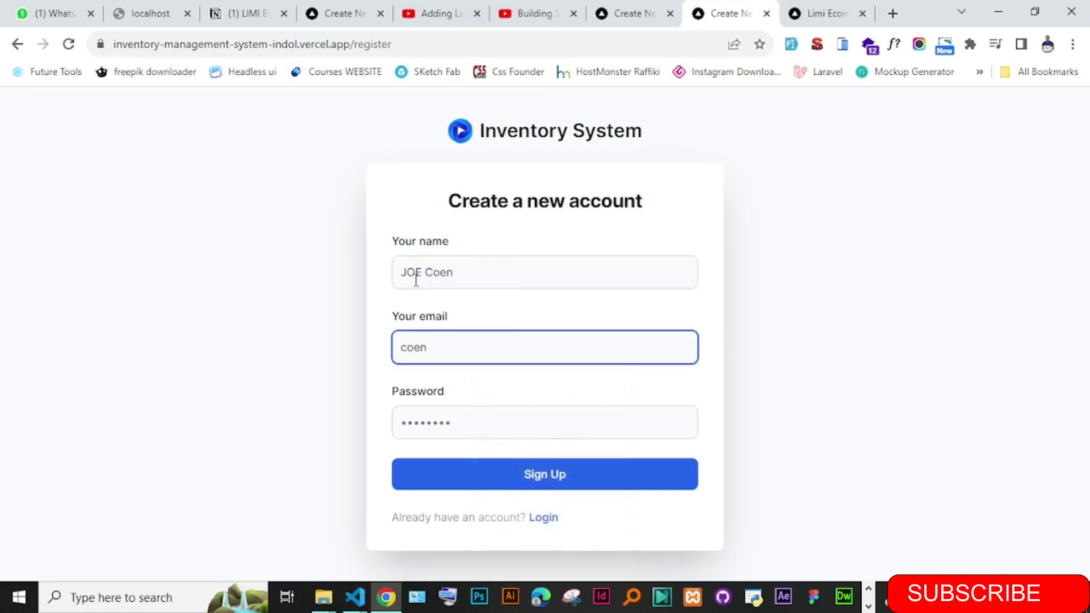
key("Tab")
type("********")
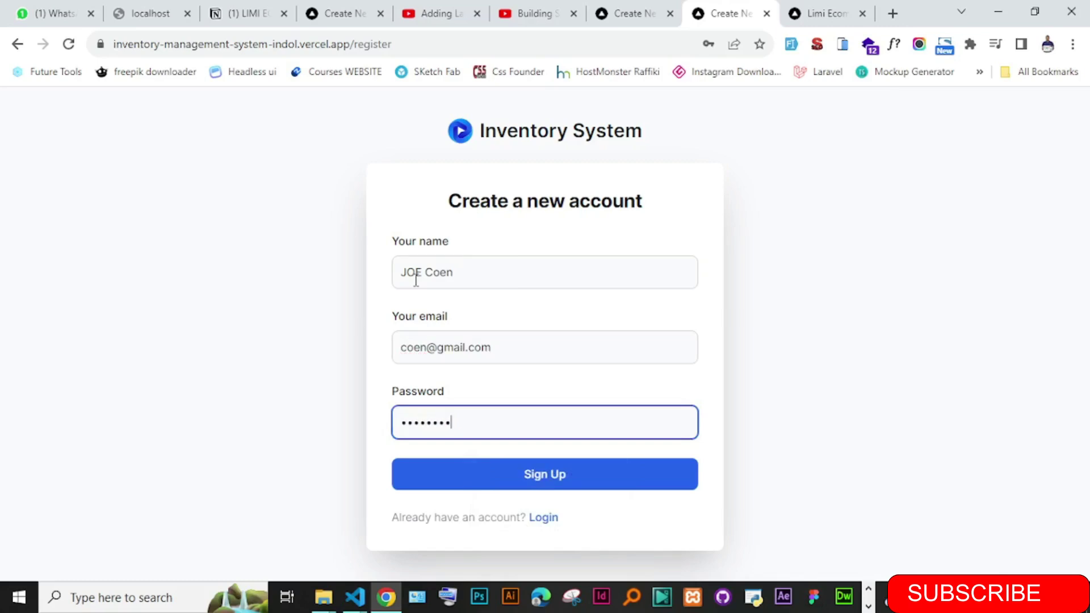
left_click_drag(487, 504, 484, 498)
- Create the account and dismiss Chrome's password breach warning
left_click(473, 481)
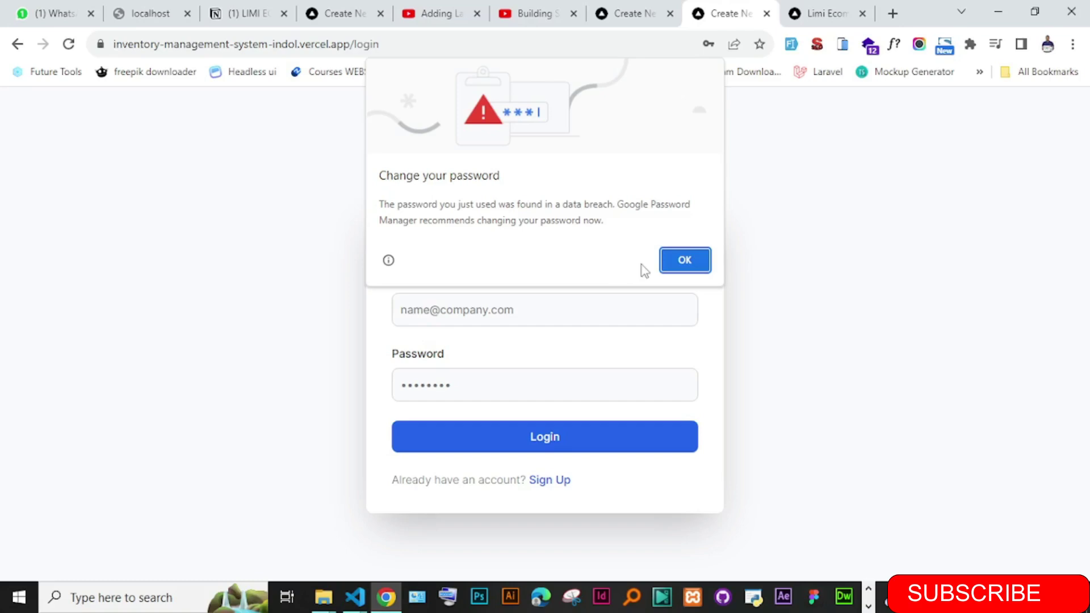
left_click(684, 260)
left_click(431, 310)
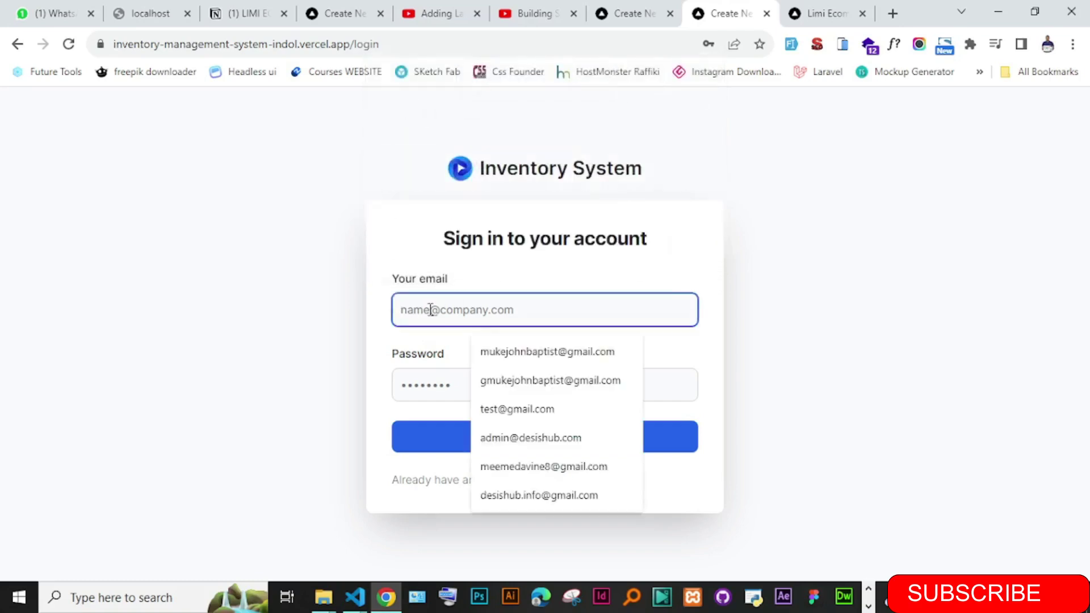
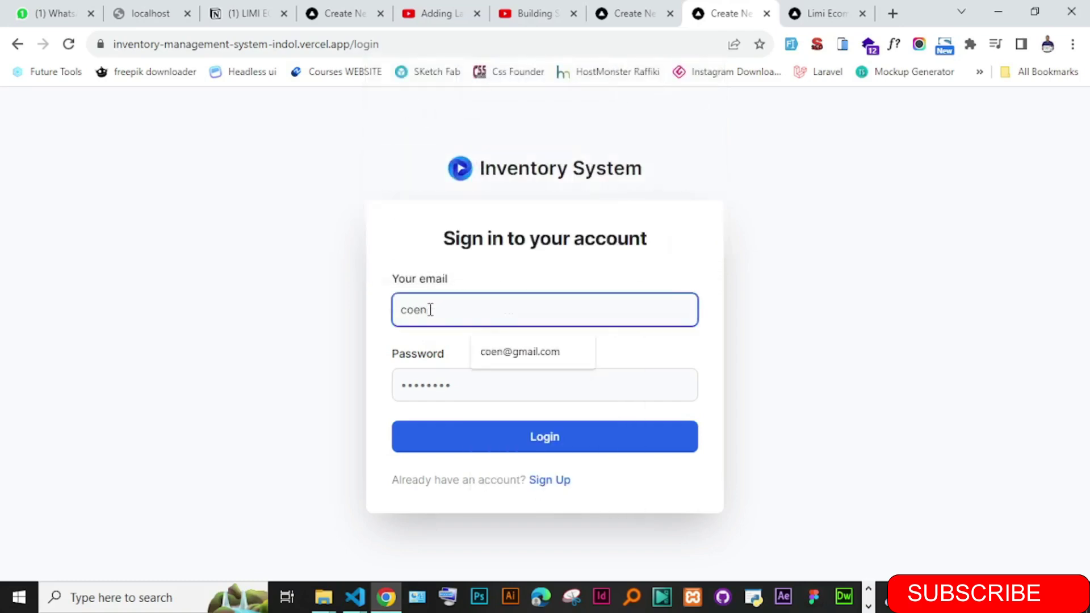
- Log in with the saved e-mail and the password, dismissing the breach warning
left_click(536, 353)
left_click(466, 380)
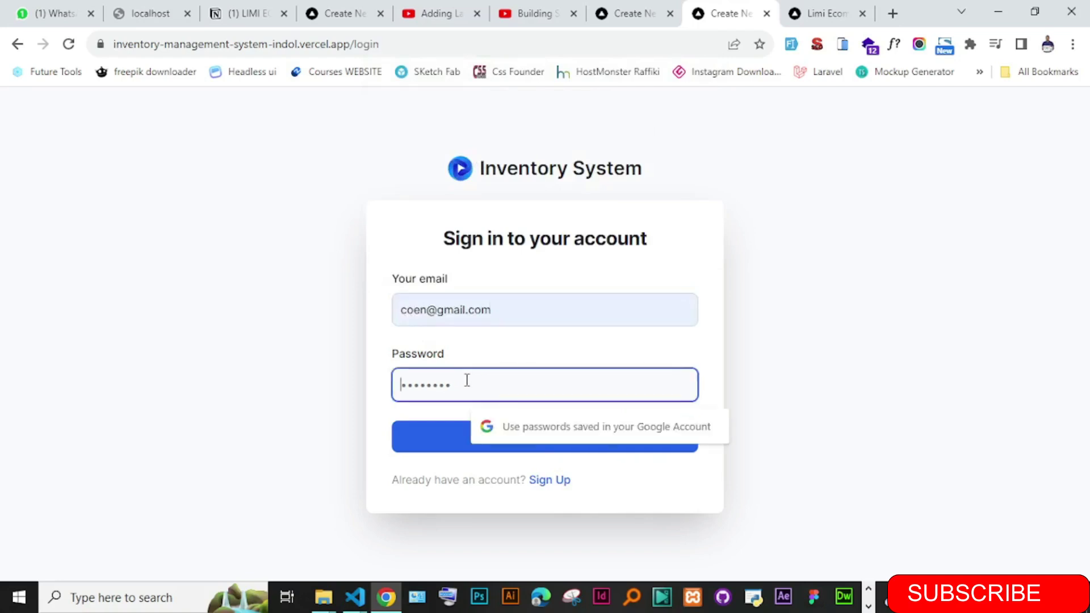
type("********")
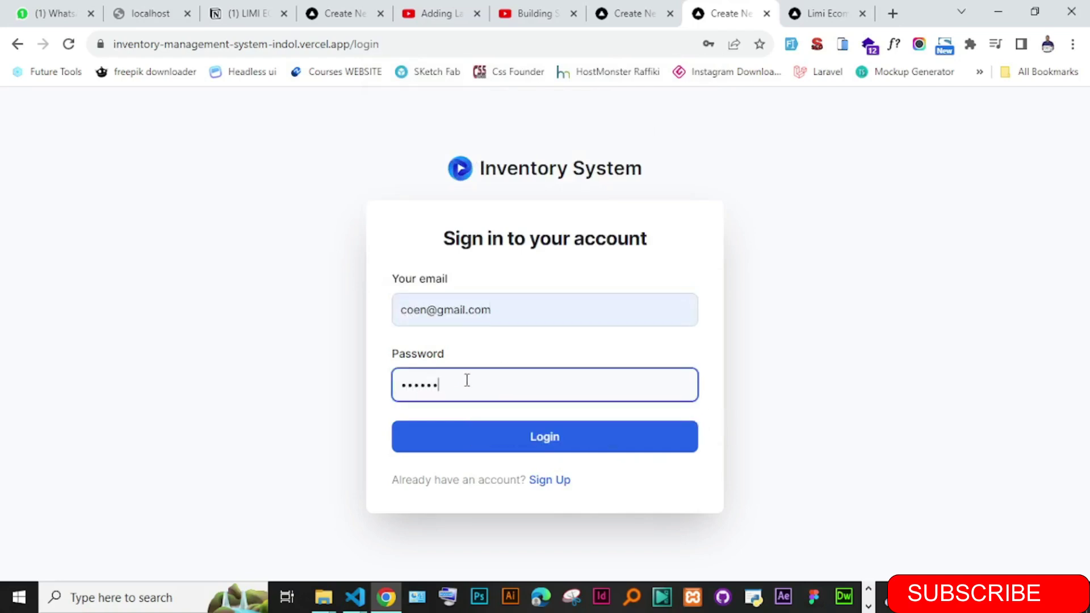
left_click(513, 448)
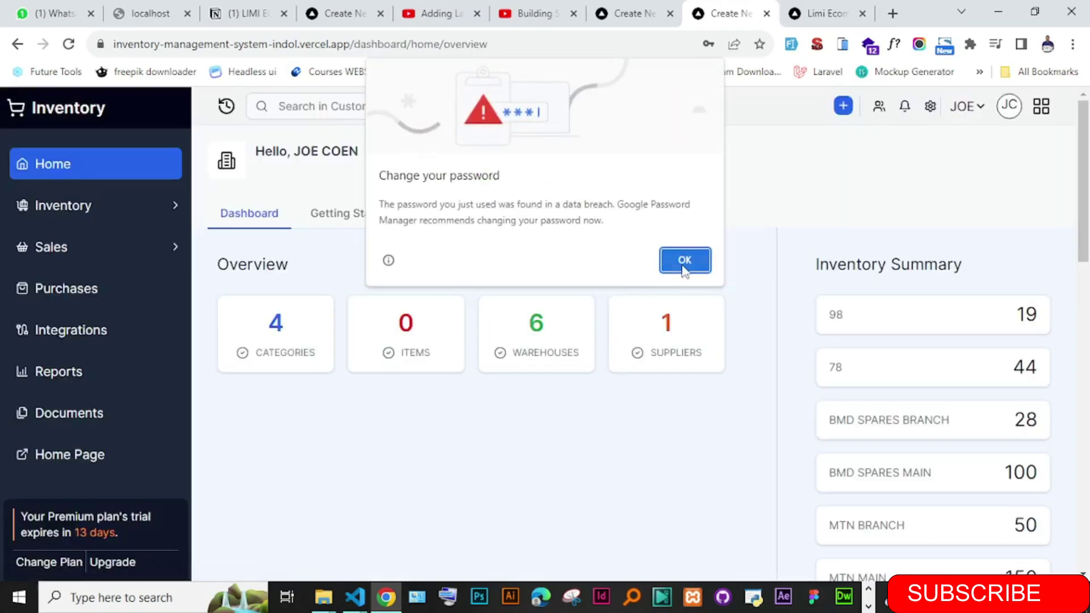
left_click(685, 267)
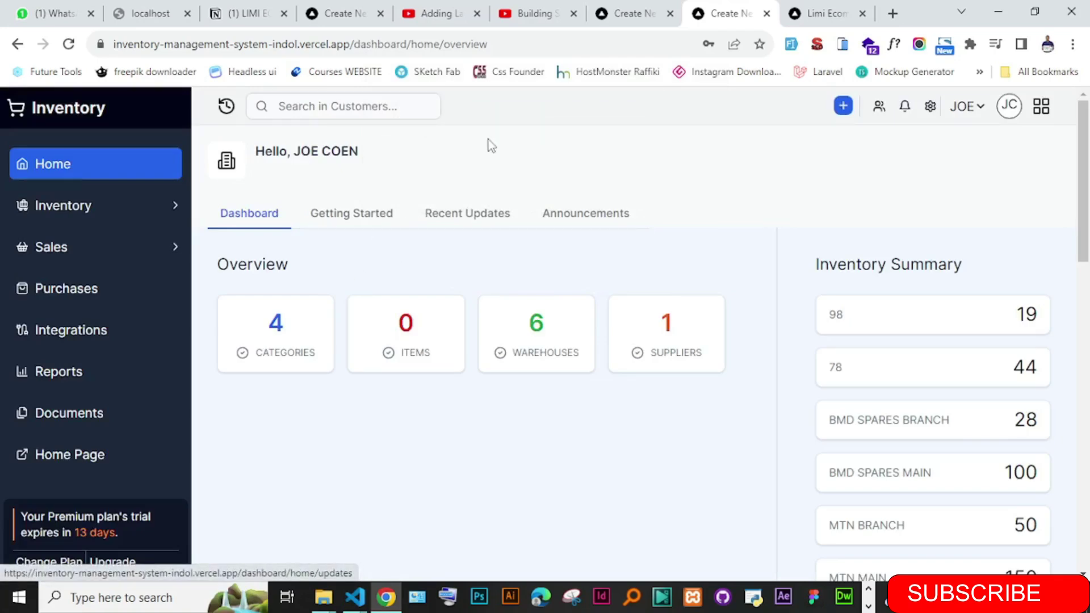
left_click_drag(1089, 216, 1078, 279)
left_click_drag(221, 228, 448, 232)
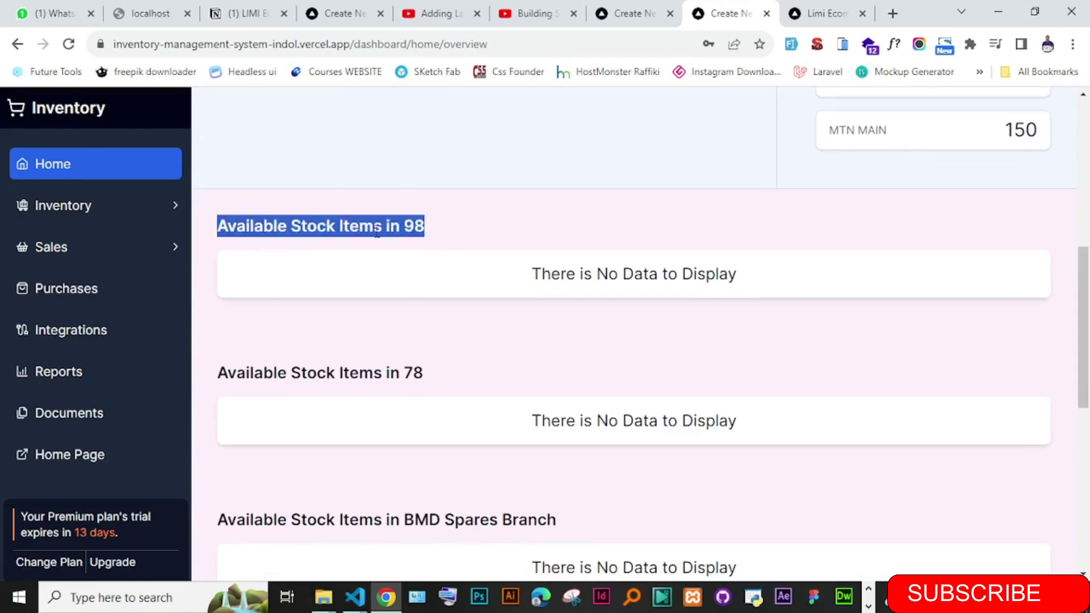
left_click(341, 225)
left_click_drag(291, 226, 393, 227)
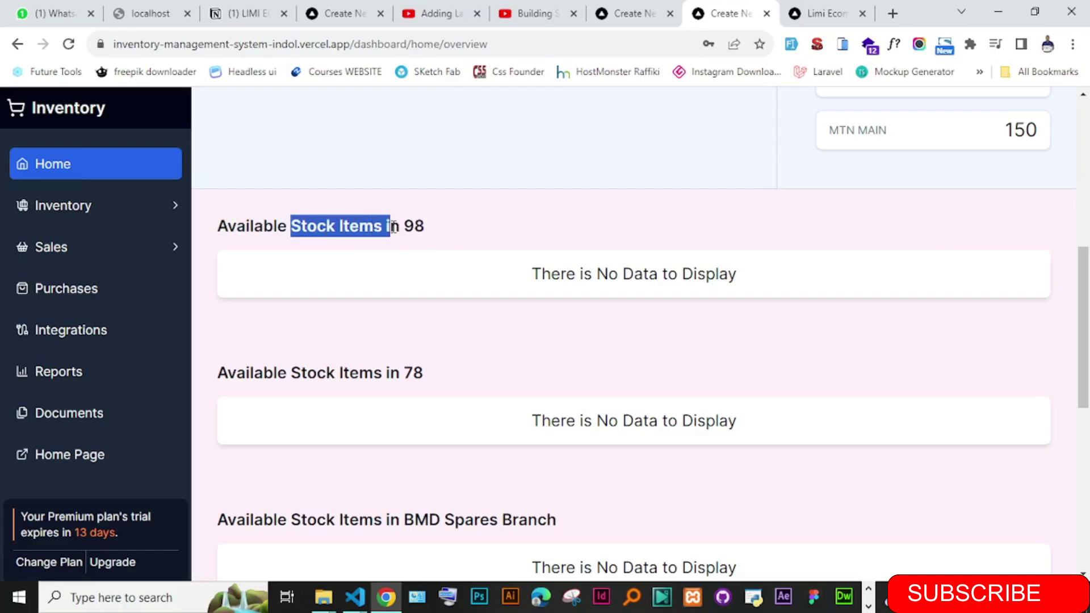
scroll(1067, 353, "down", 3)
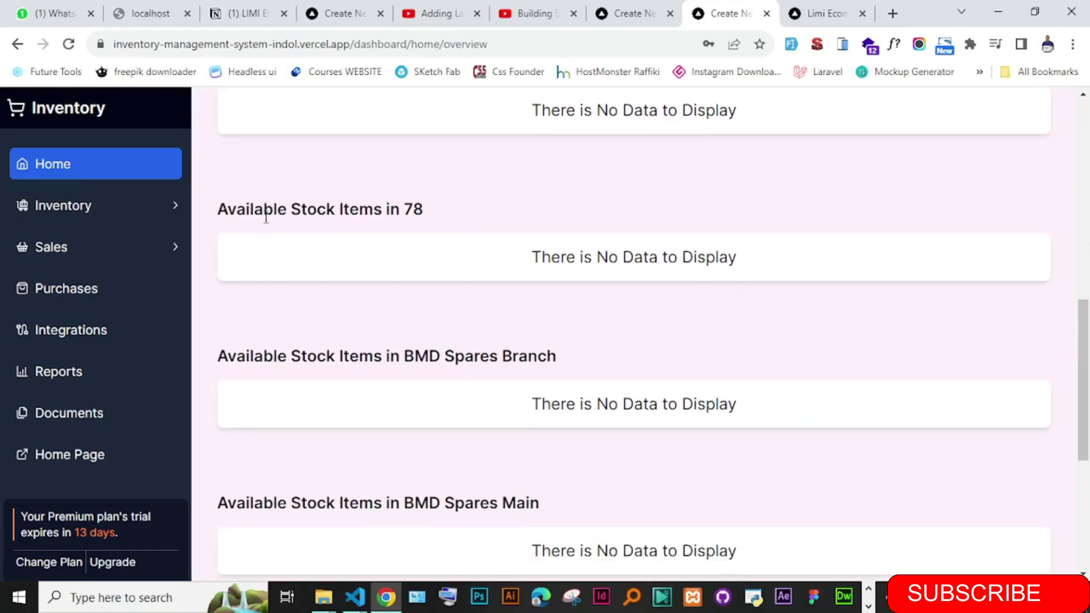
left_click_drag(267, 217, 427, 219)
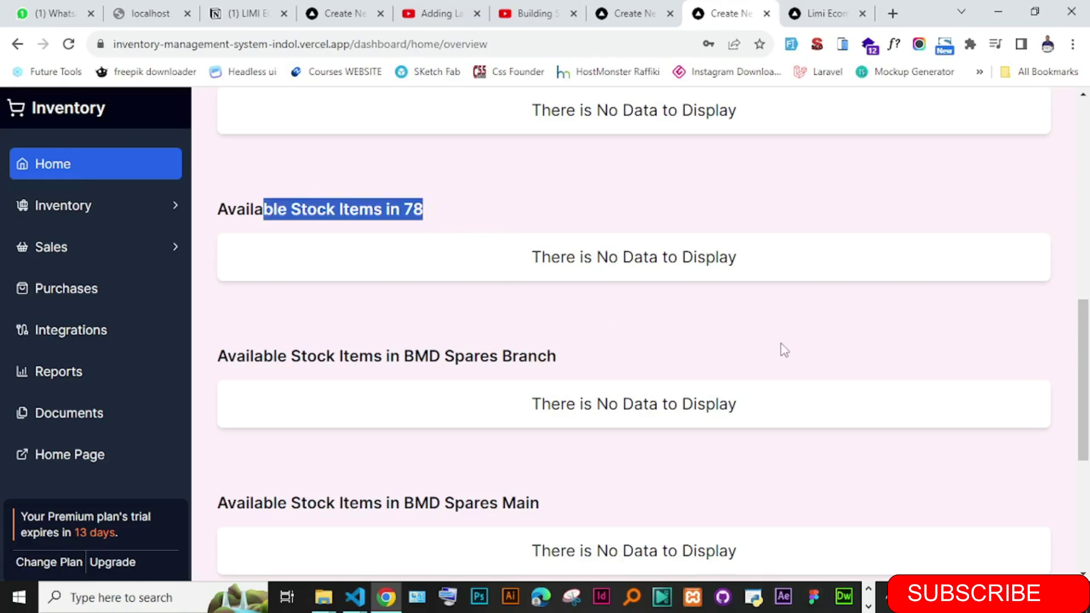
left_click_drag(1083, 329, 1073, 131)
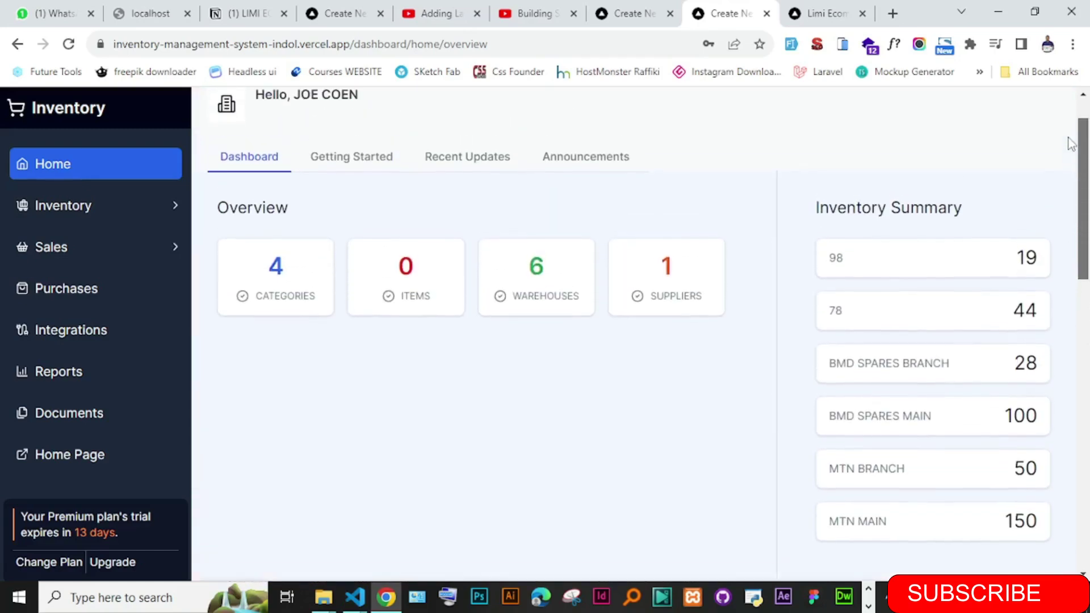
- Expand Inventory and visit Items, Categories, Brands, Warehouse, Adjustments and Suppliers
left_click(105, 211)
left_click(105, 267)
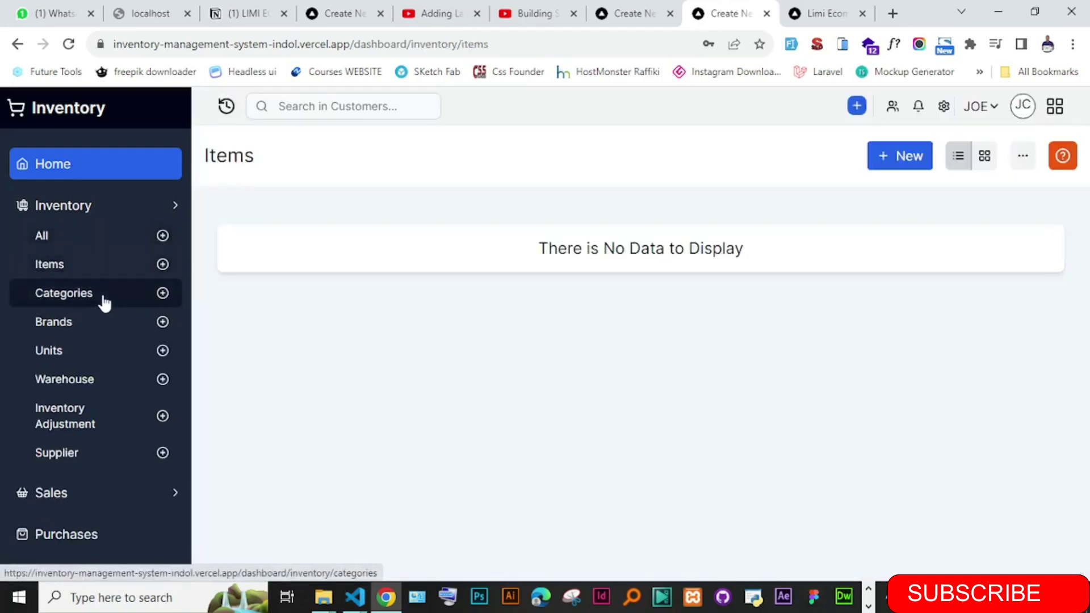
left_click(103, 304)
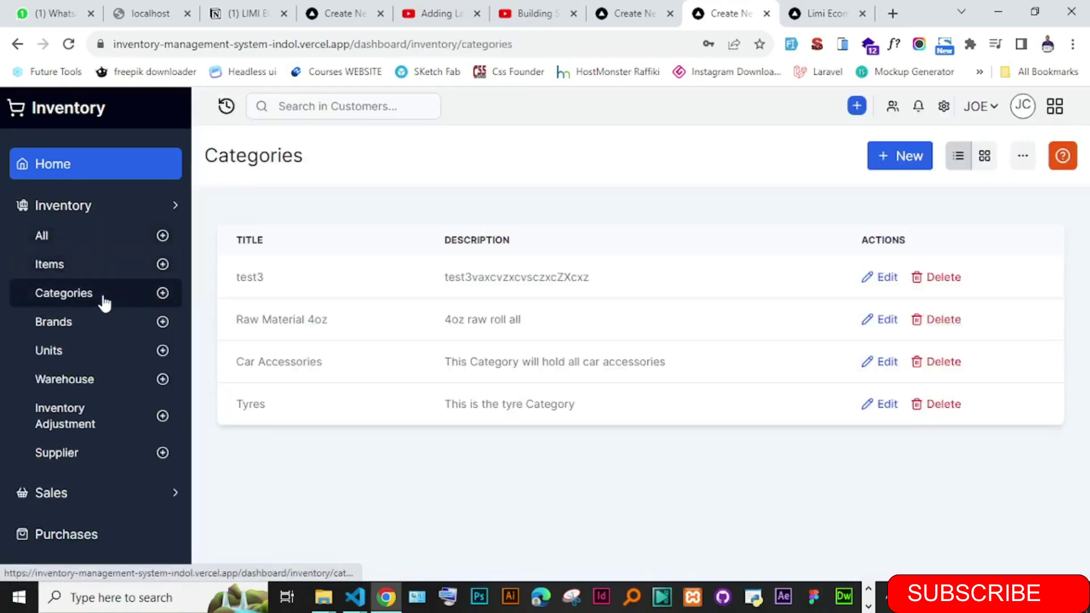
left_click(108, 328)
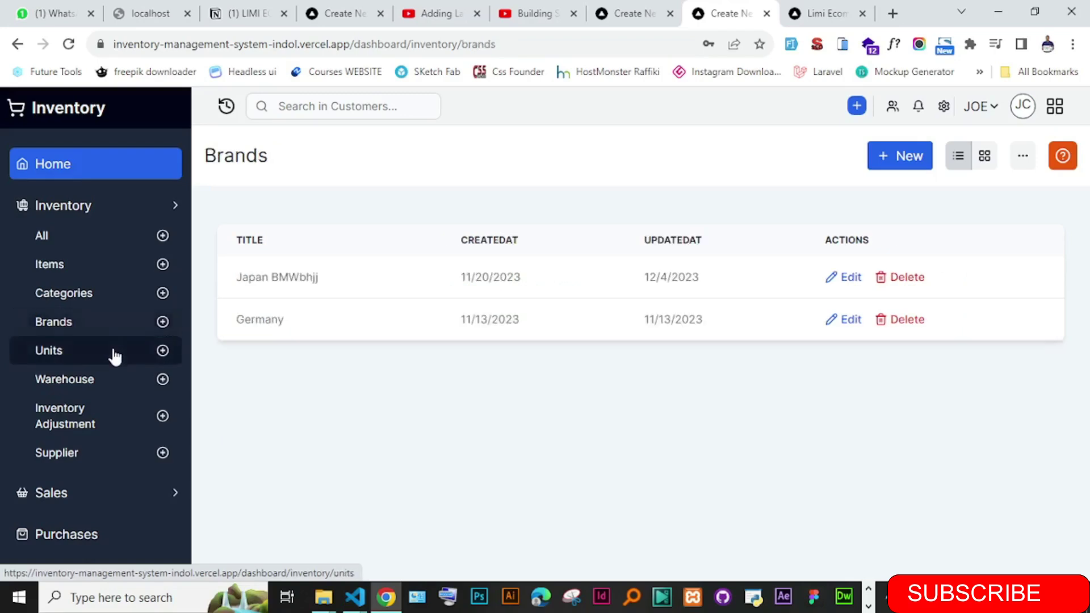
left_click(115, 380)
left_click(114, 415)
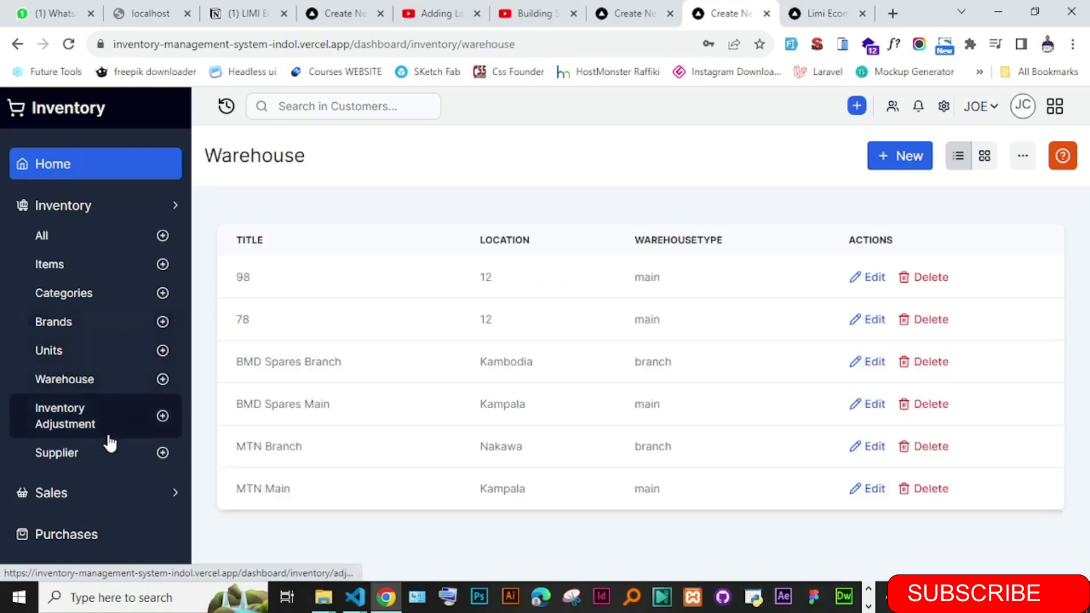
left_click(103, 454)
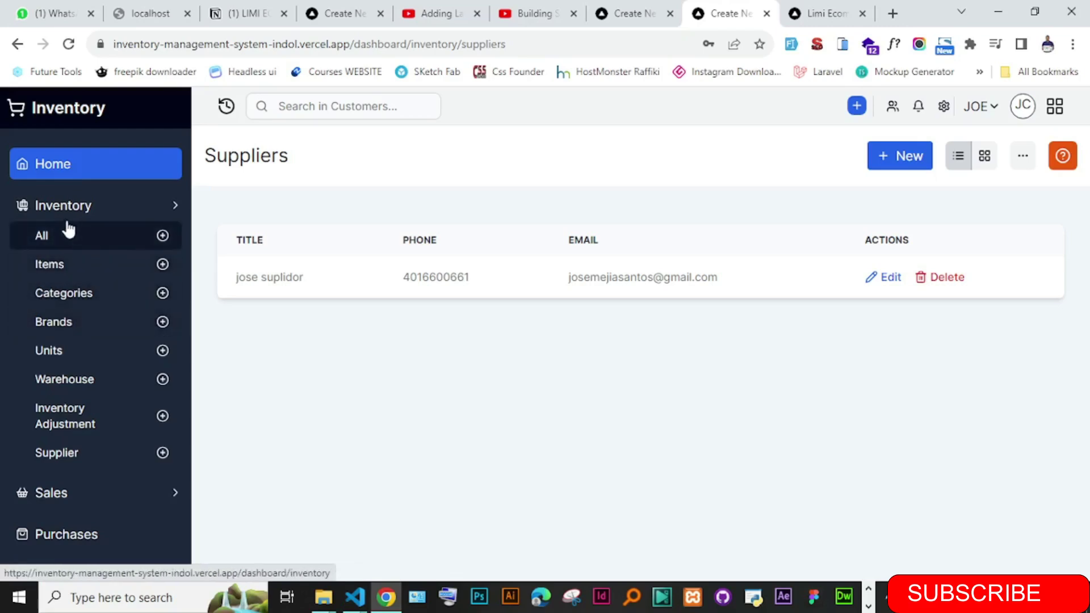
- Collapse and re-expand the Inventory section, then return to the empty Items list
left_click(165, 206)
left_click(164, 206)
left_click(163, 206)
left_click(164, 206)
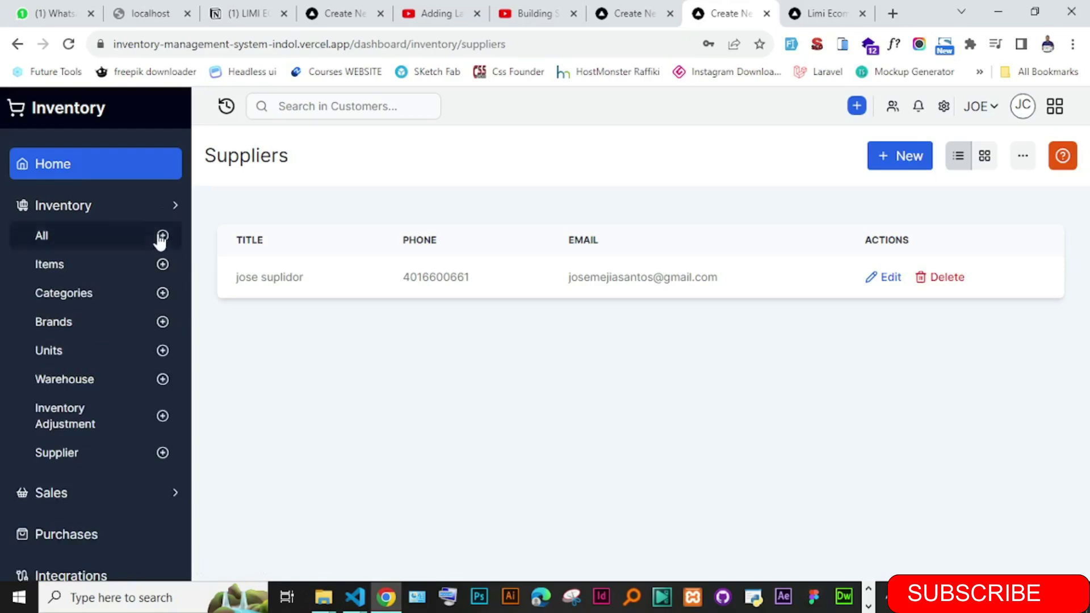
left_click(149, 268)
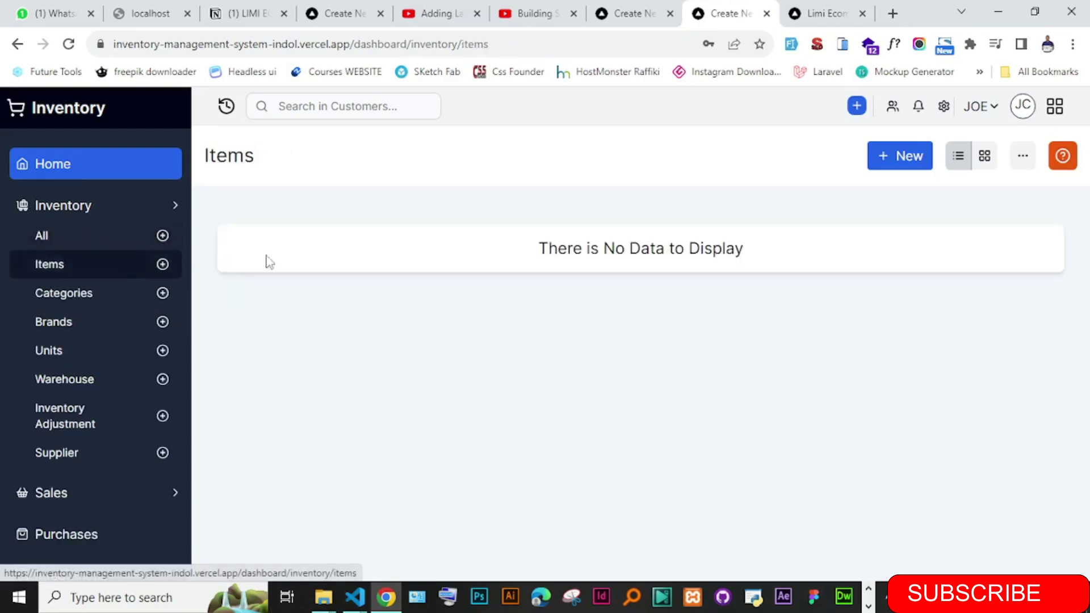
- Try adding a new item, then a new category from the Categories list
left_click(893, 170)
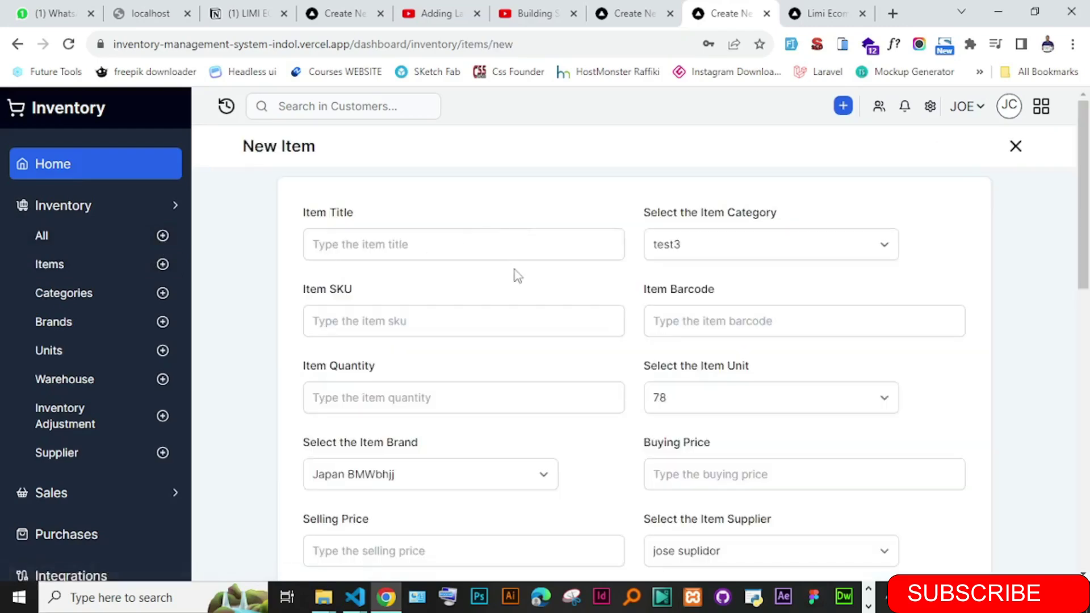
left_click_drag(1080, 193, 1073, 267)
scroll(451, 437, "down", 10)
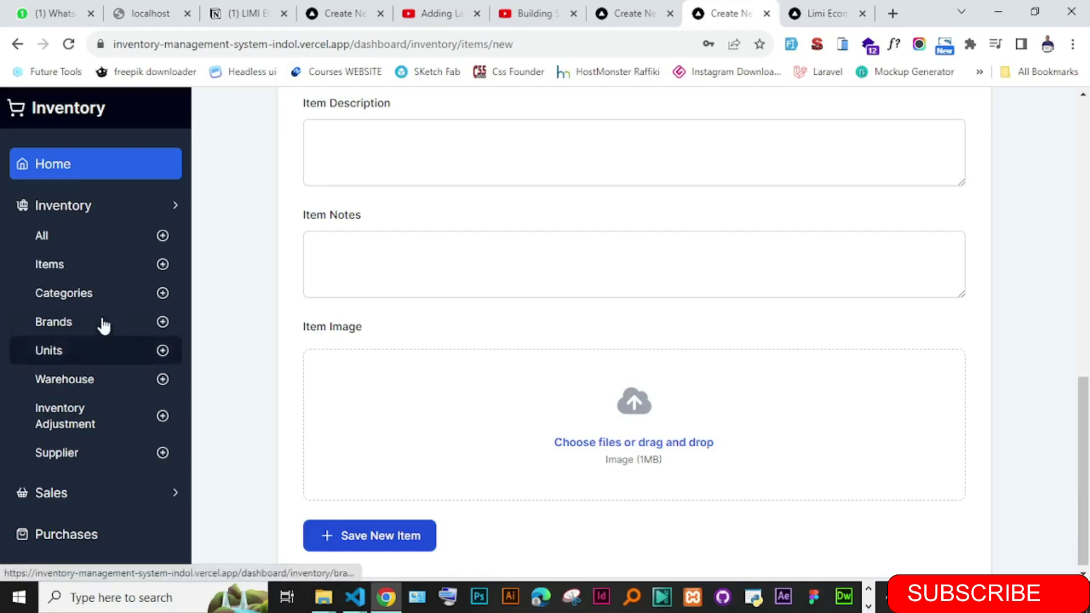
left_click(78, 294)
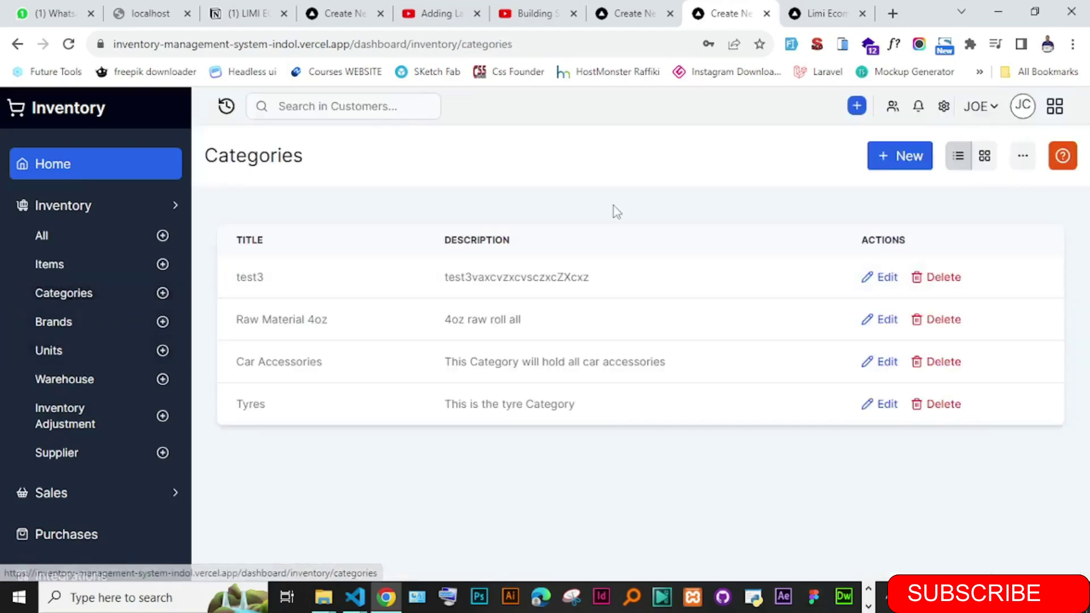
left_click(893, 168)
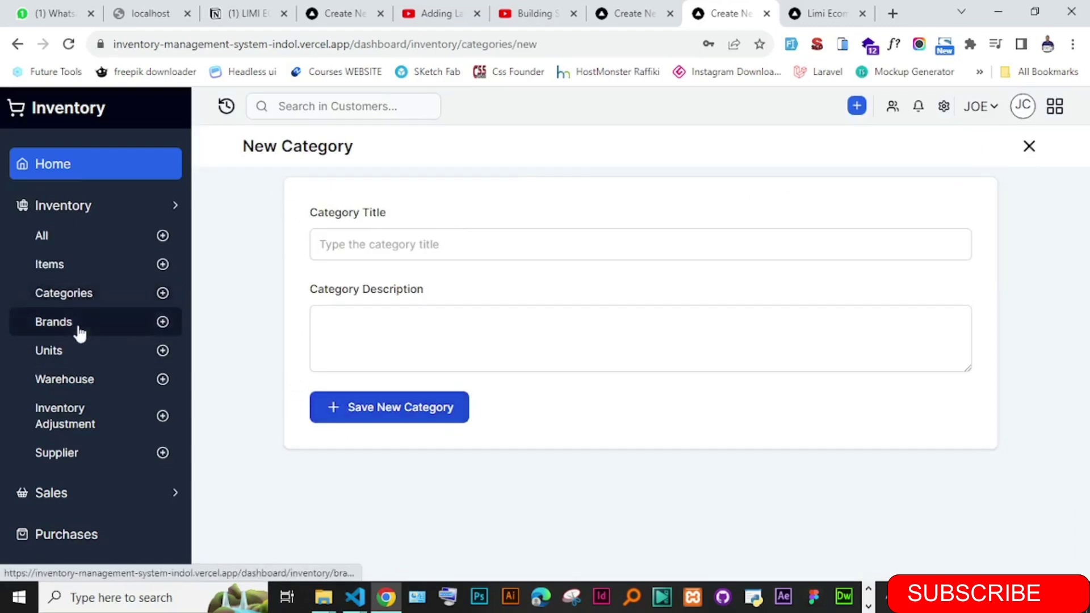
- Browse Brands, Units and Warehouse, highlighting the warehouse table, then go to Adjustments
left_click(159, 336)
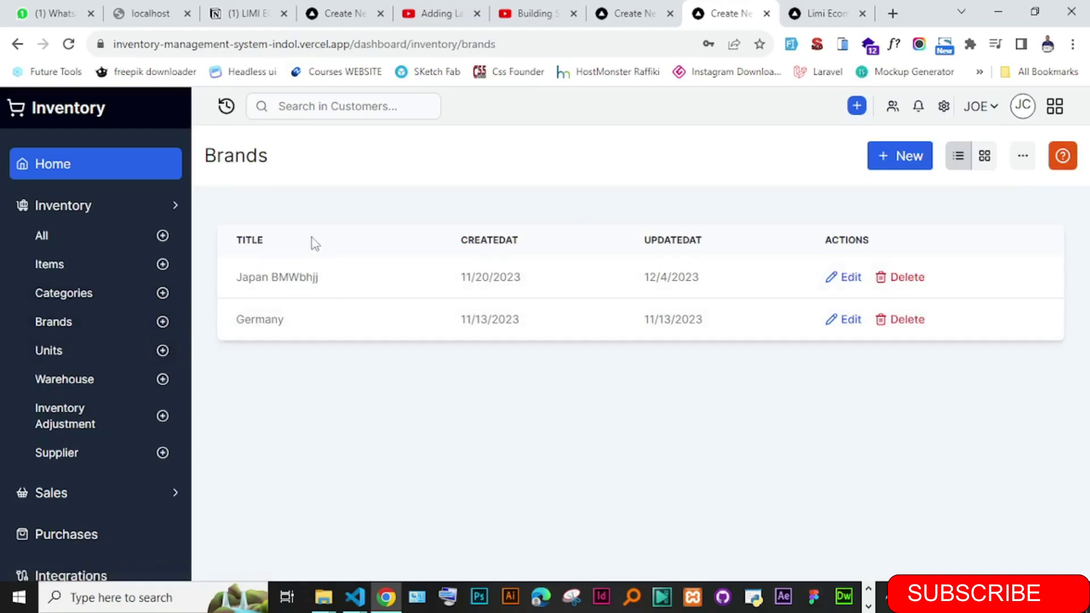
left_click(75, 353)
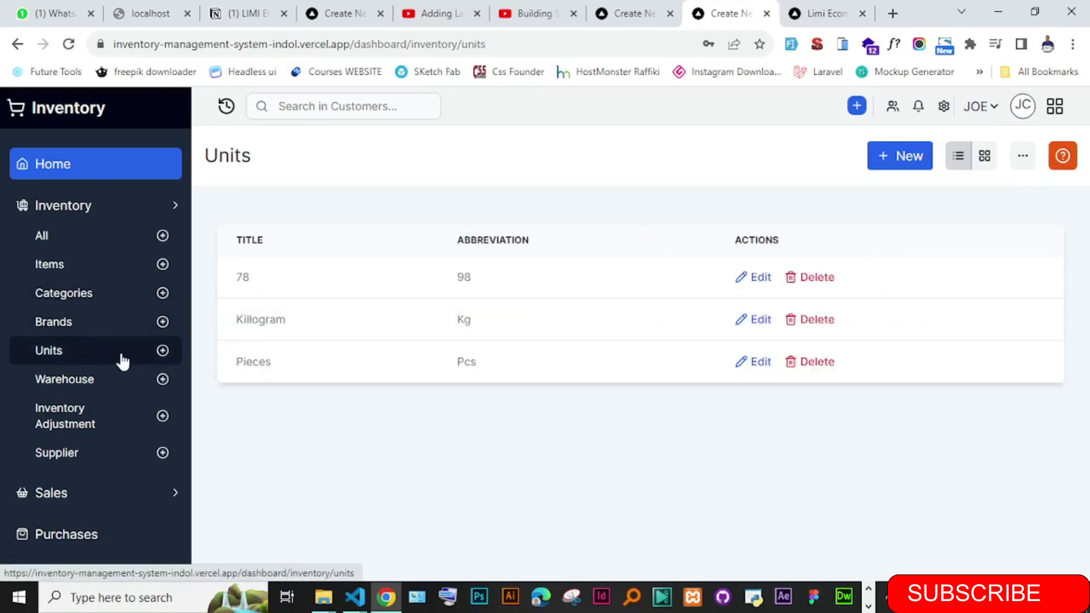
left_click(100, 392)
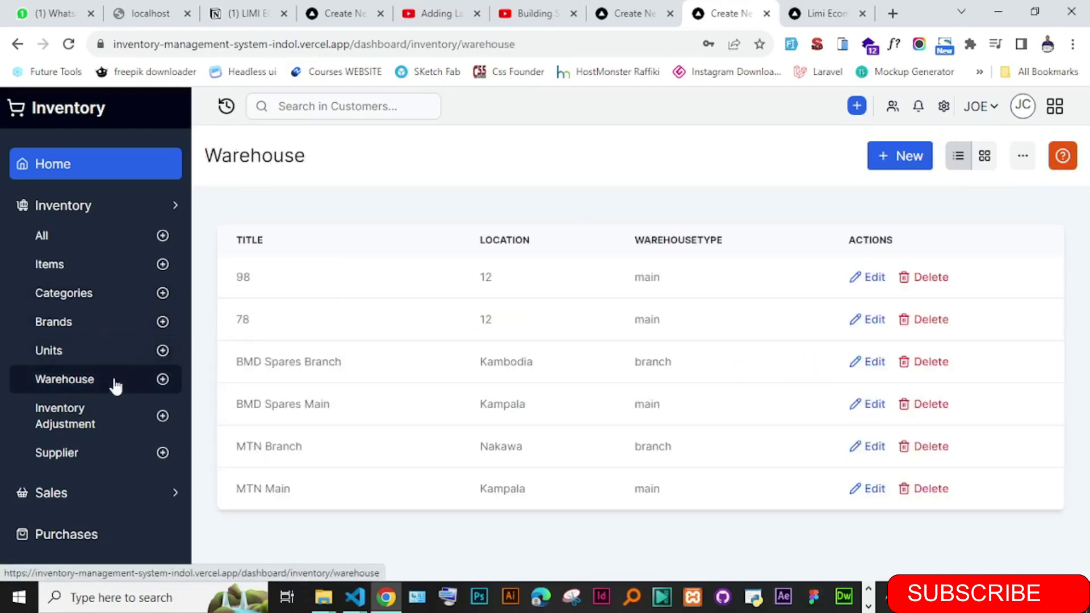
left_click_drag(225, 267, 446, 542)
left_click(446, 543)
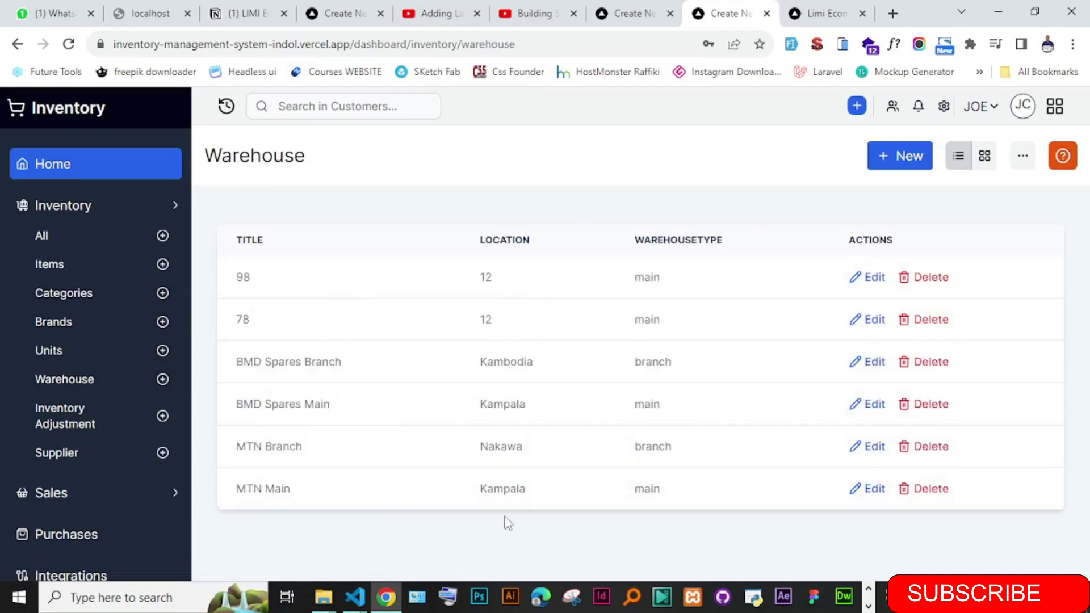
left_click(86, 431)
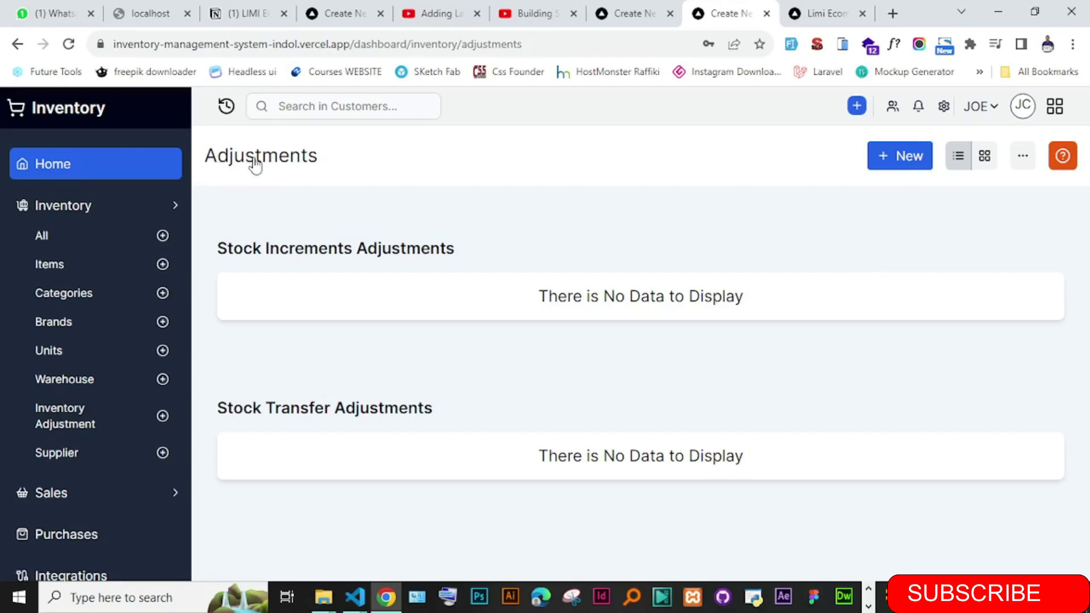
- Highlight the Stock Increments Adjustments heading on the Adjustments page
left_click_drag(238, 257, 453, 248)
left_click(495, 257)
left_click_drag(217, 257, 516, 253)
left_click(515, 253)
- Collapse the Inventory sidebar group, then expand and collapse the Sales group
left_click(158, 213)
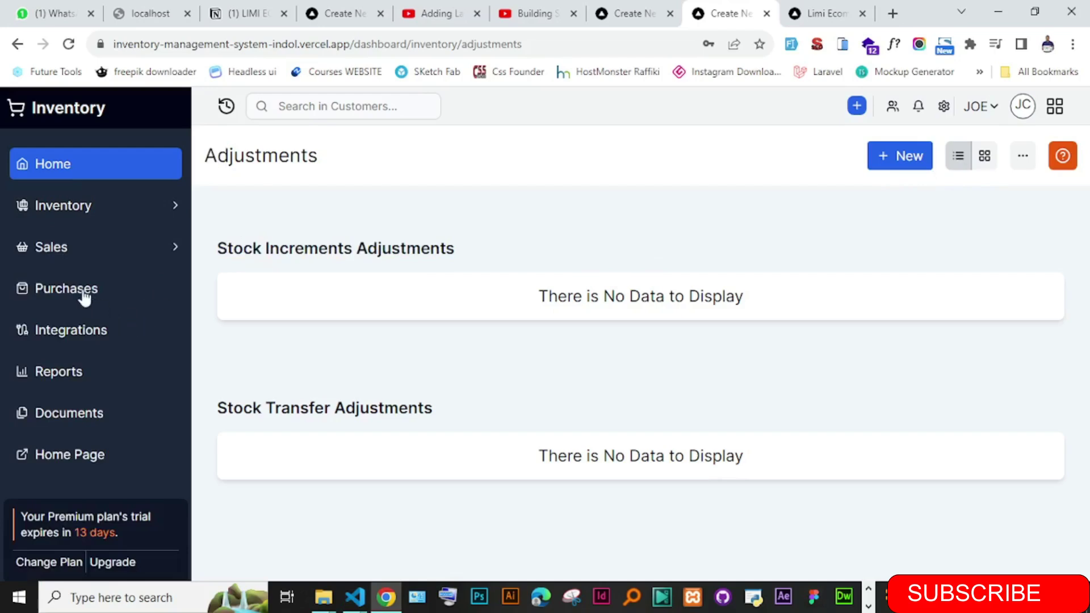
left_click(89, 252)
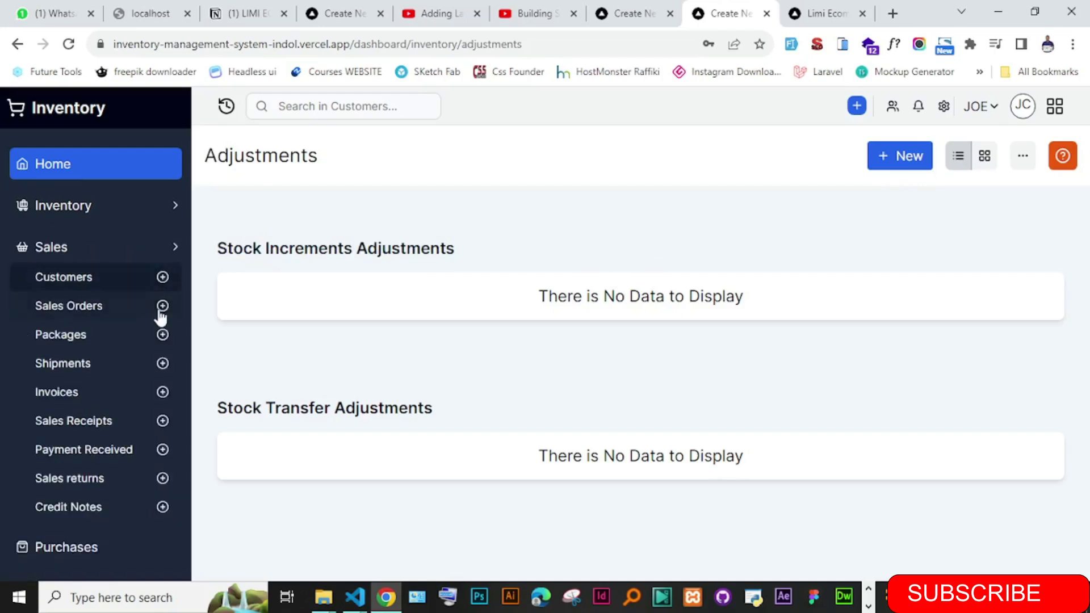
left_click(123, 249)
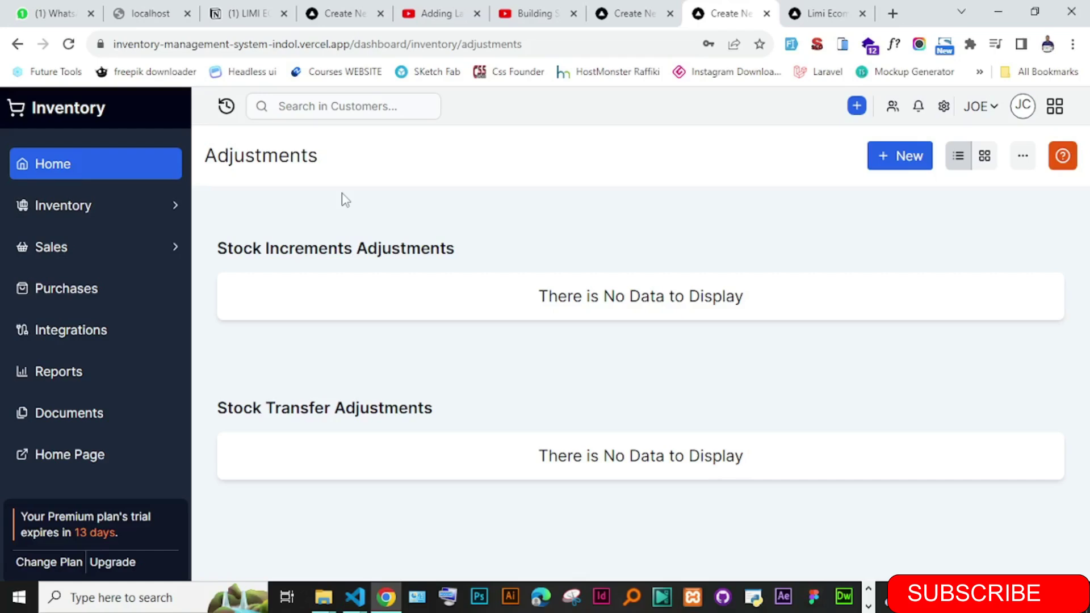
- Switch through the tutorial video tabs to the video creator's channel page
left_click(428, 15)
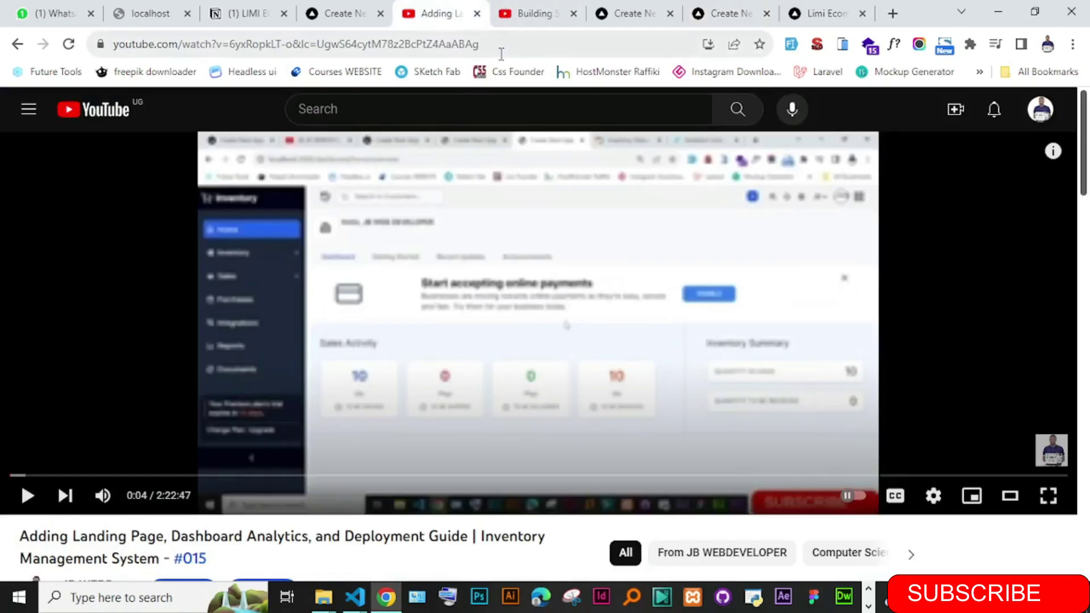
left_click(528, 14)
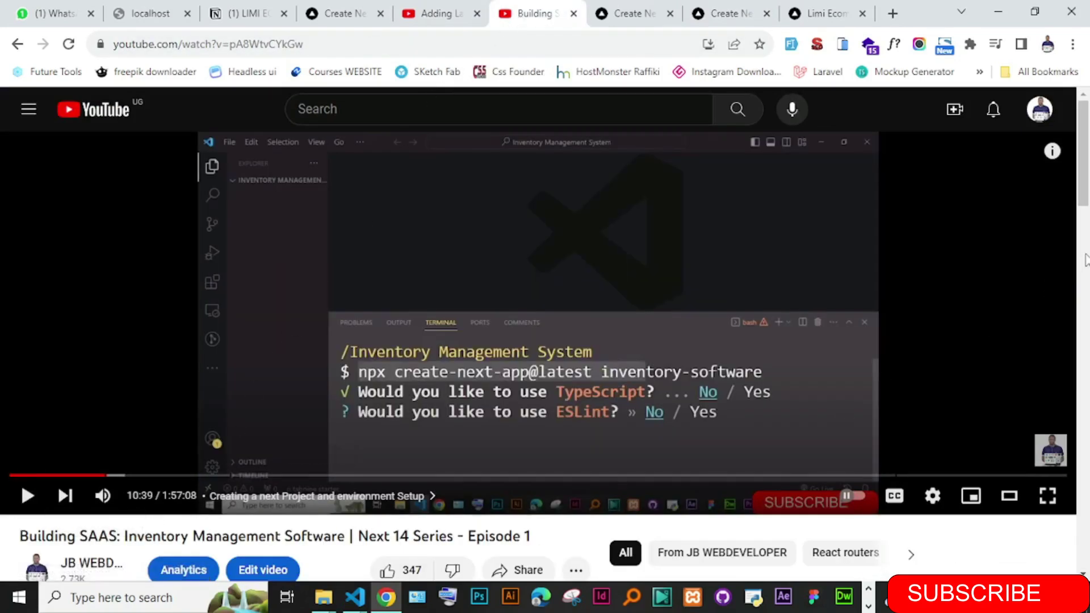
scroll(478, 369, "down", 3)
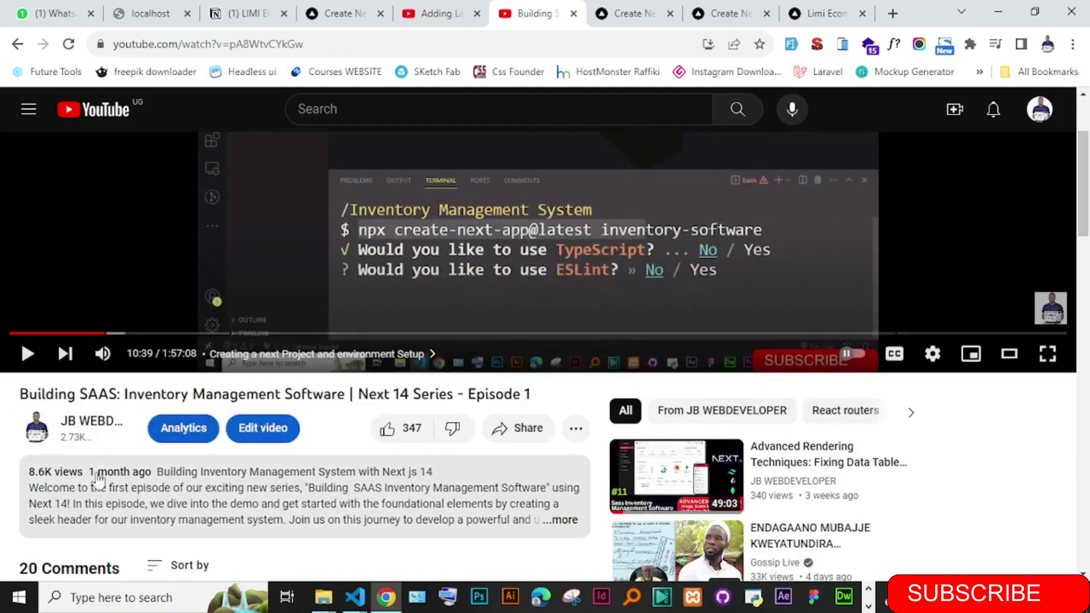
left_click(34, 437)
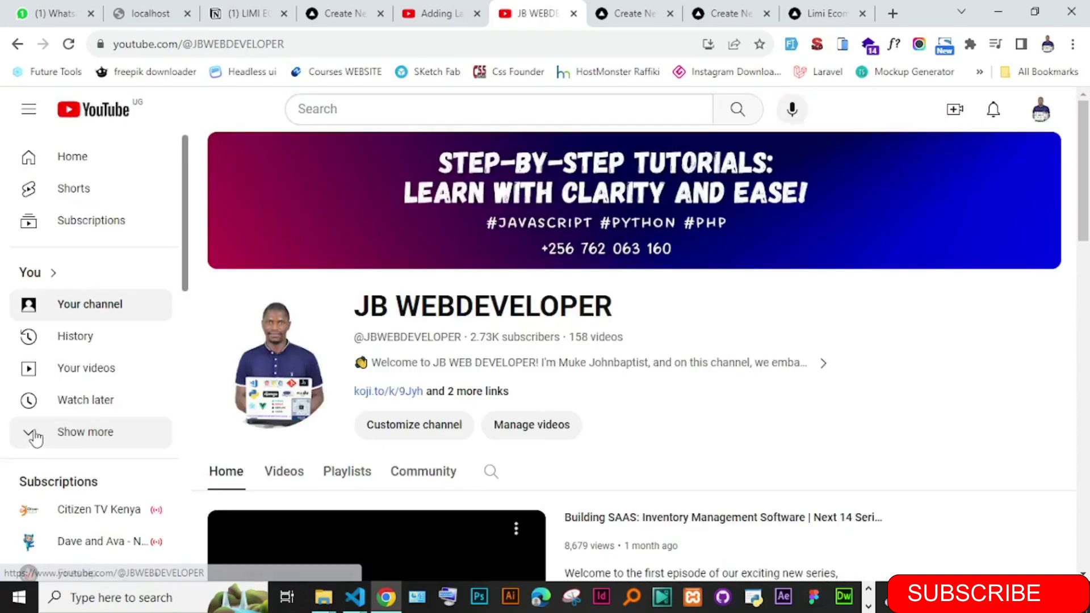
- Open the Courses link from the channel's About links and switch to the waitlist tab
left_click(499, 396)
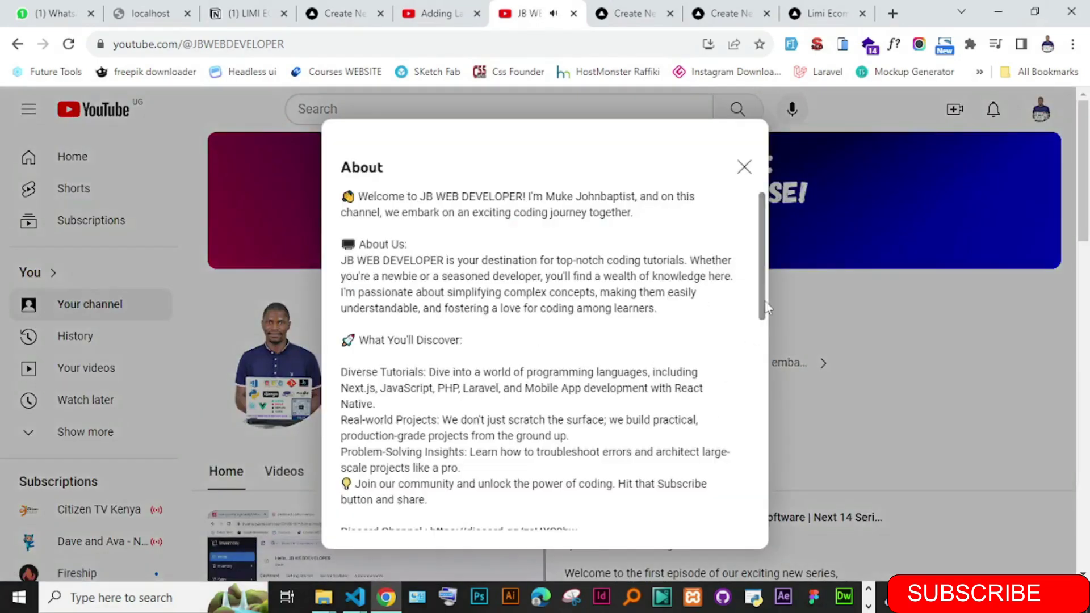
scroll(765, 300, "down", 5)
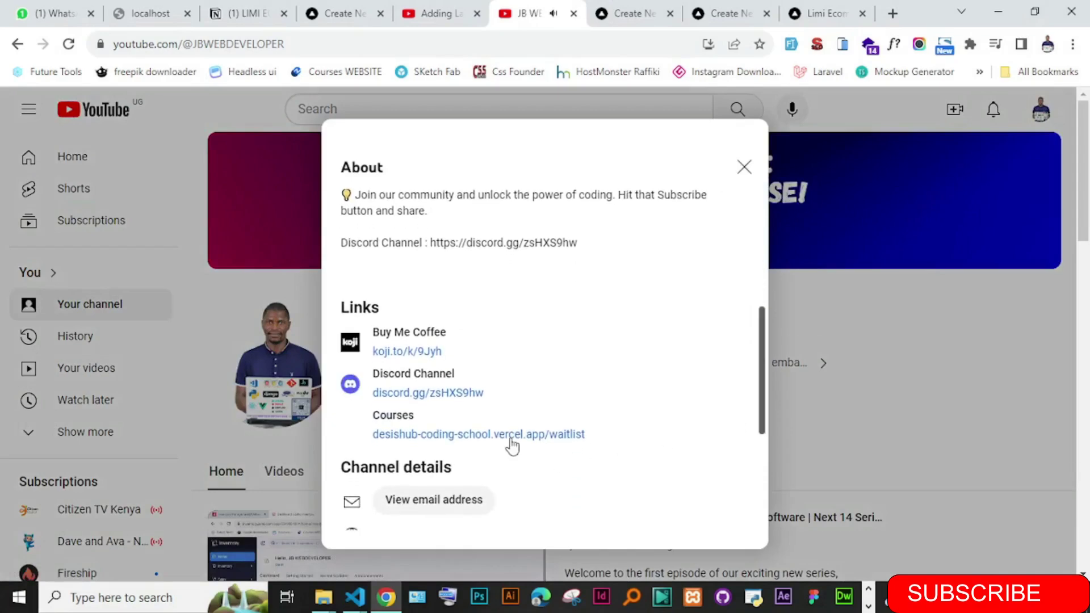
left_click(510, 437)
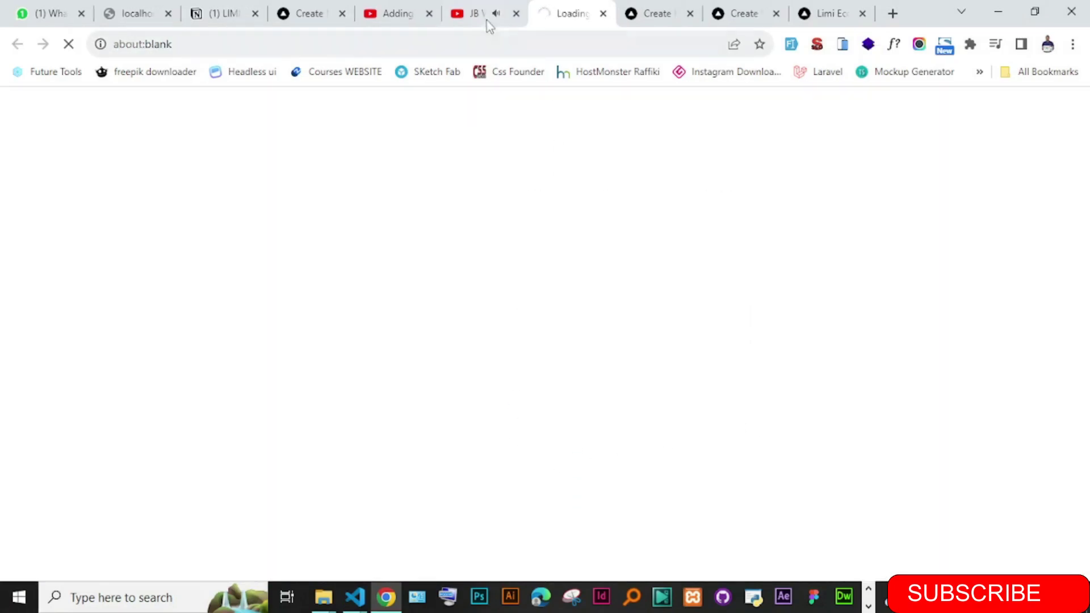
left_click(489, 24)
left_click(276, 538)
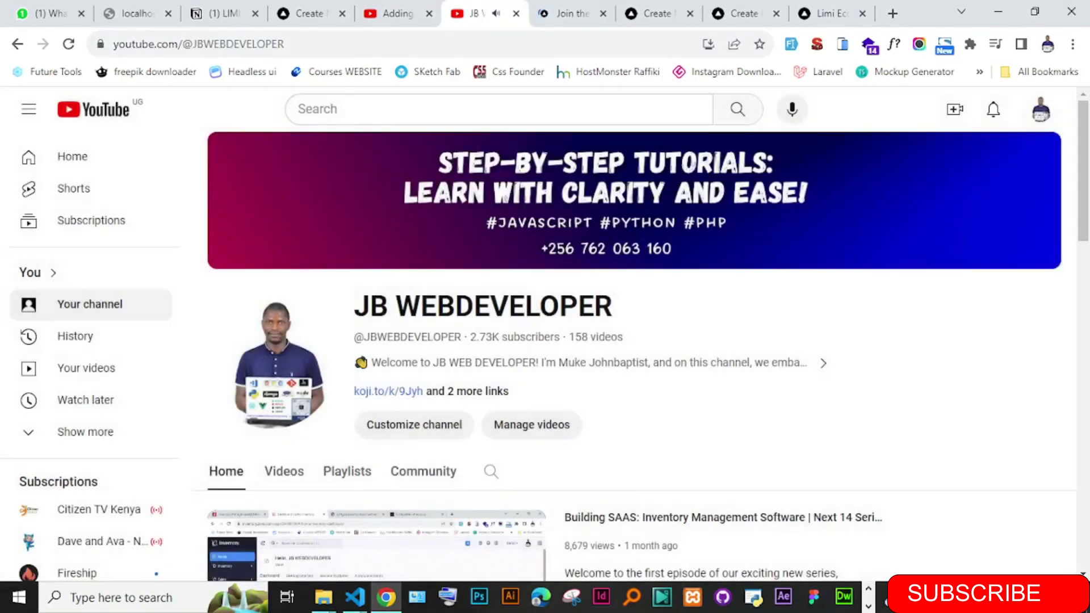
scroll(363, 539, "down", 2)
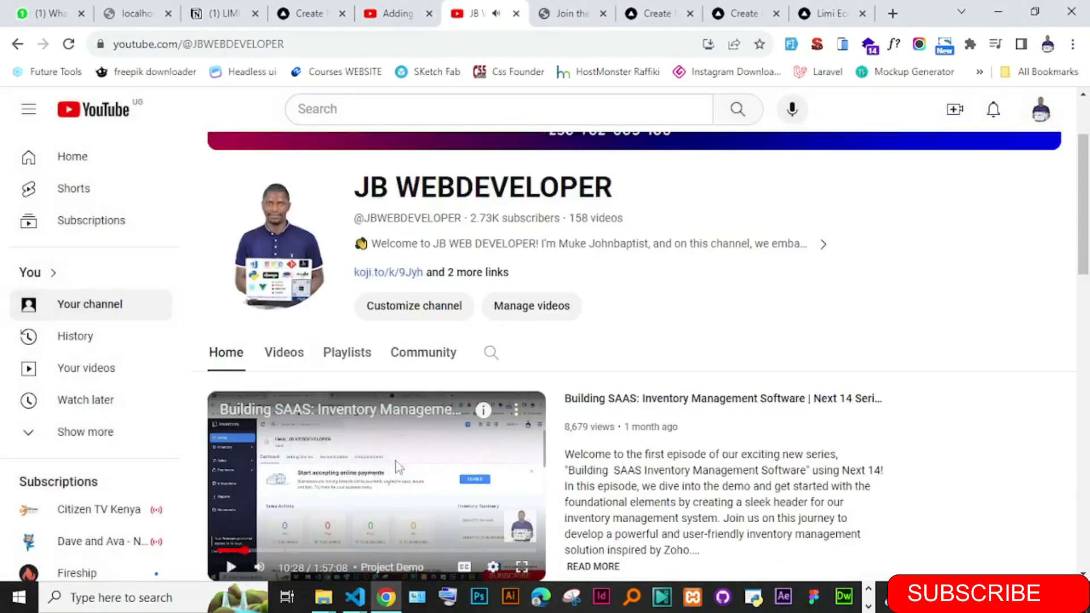
left_click(570, 13)
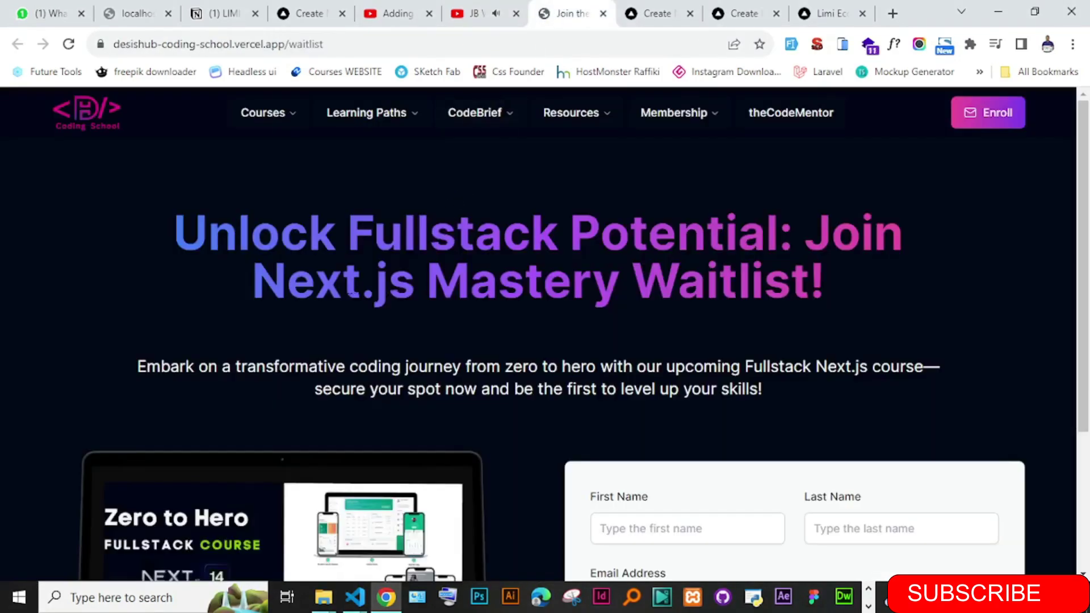
- Scroll to the waitlist form and try its First Name, Last Name and Email fields
left_click_drag(1084, 159, 1087, 274)
left_click(653, 347)
left_click(893, 345)
left_click(652, 417)
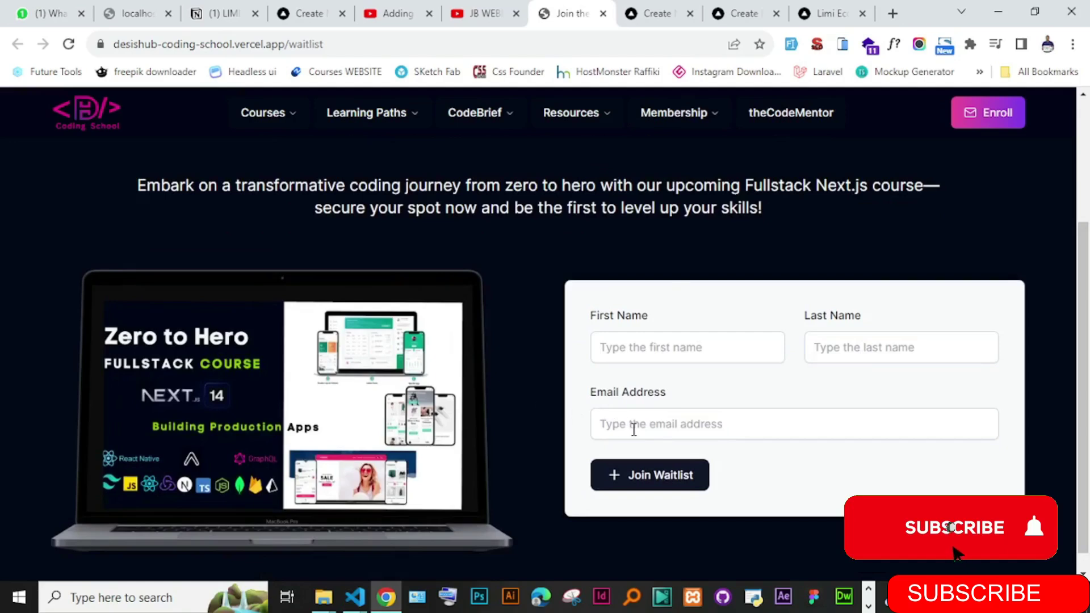
left_click(632, 427)
left_click(547, 421)
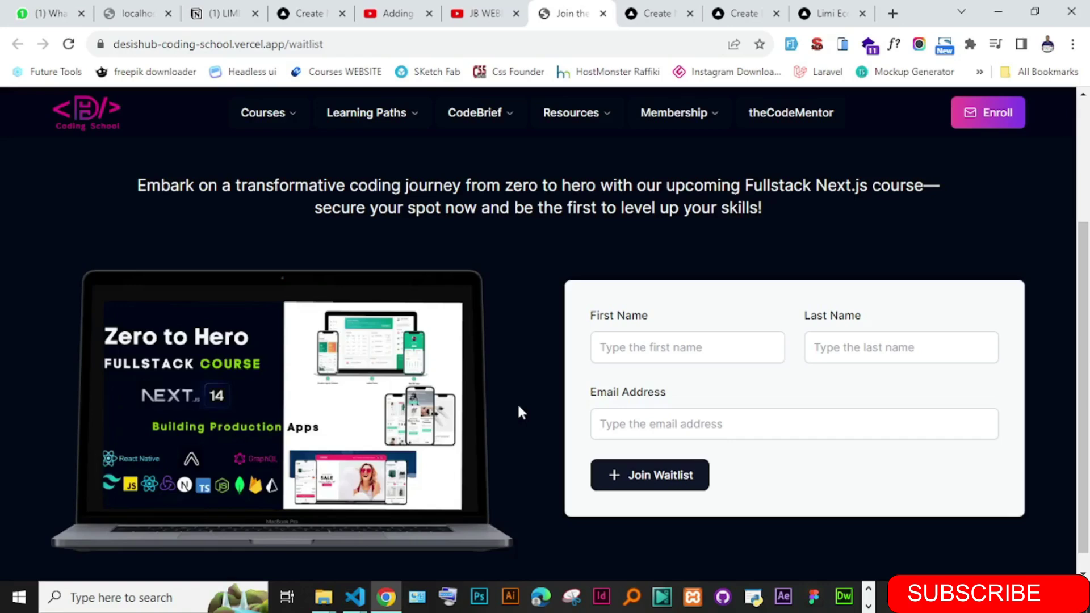
left_click(603, 419)
left_click(561, 405)
- Click through the form fields again, then return via Invoicer to the inventory Adjustments page
left_click(619, 357)
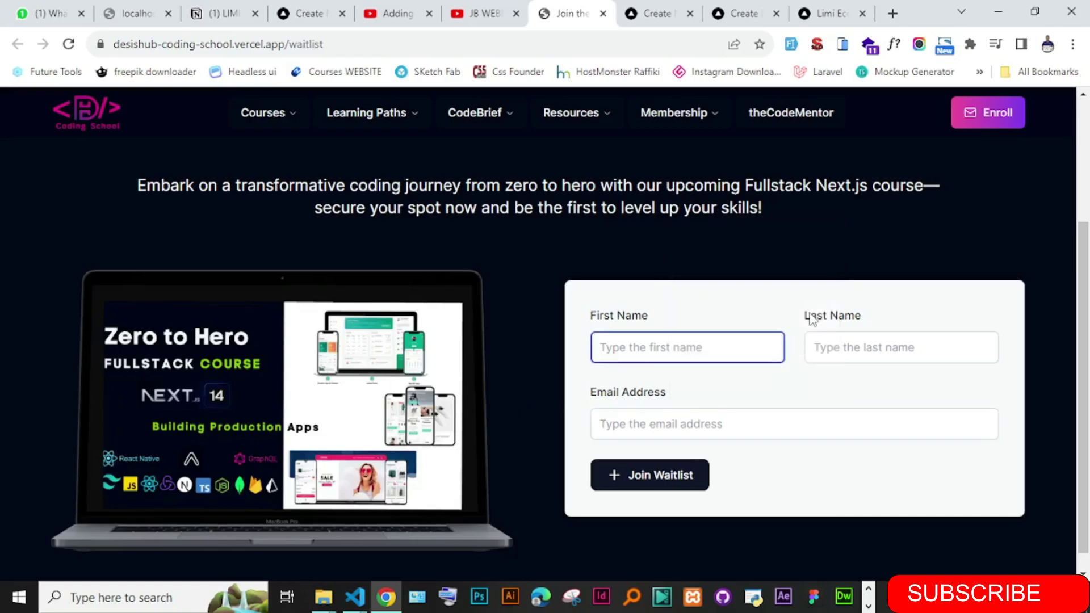
left_click(829, 335)
left_click(636, 415)
left_click(547, 364)
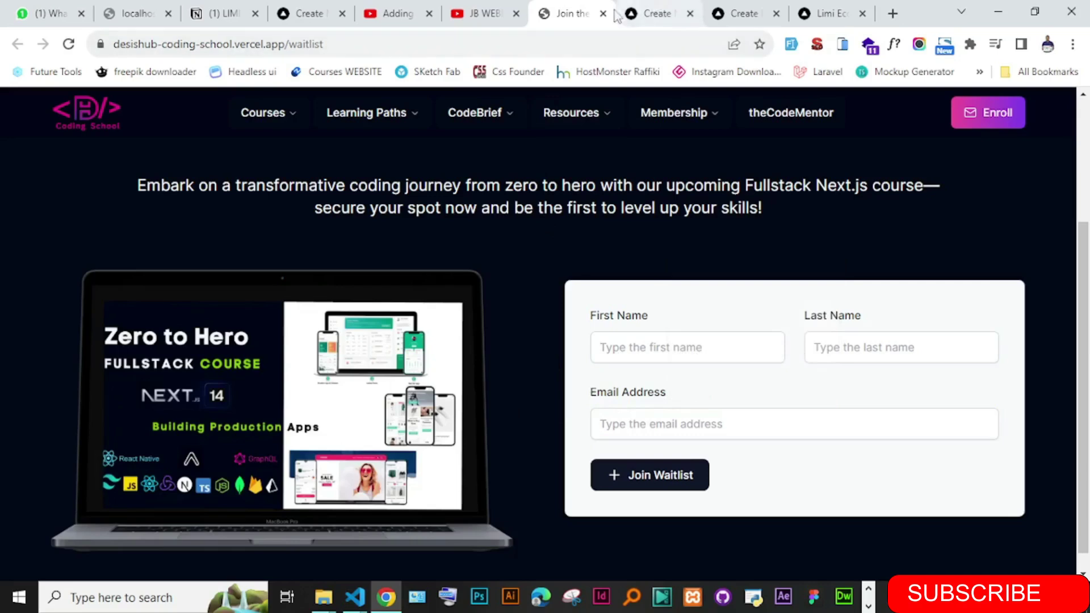
left_click(664, 11)
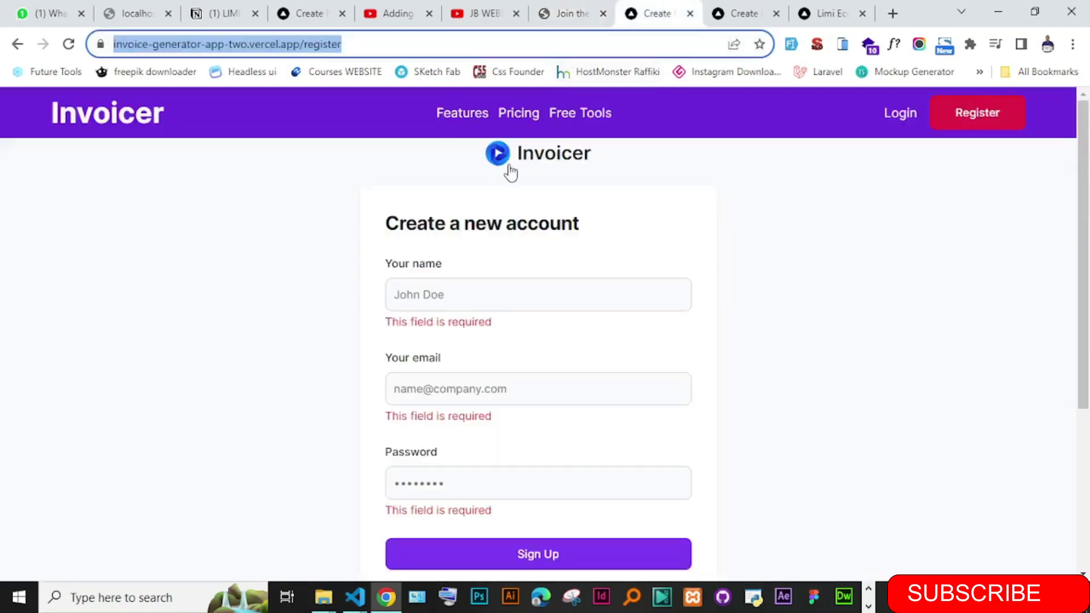
left_click(727, 16)
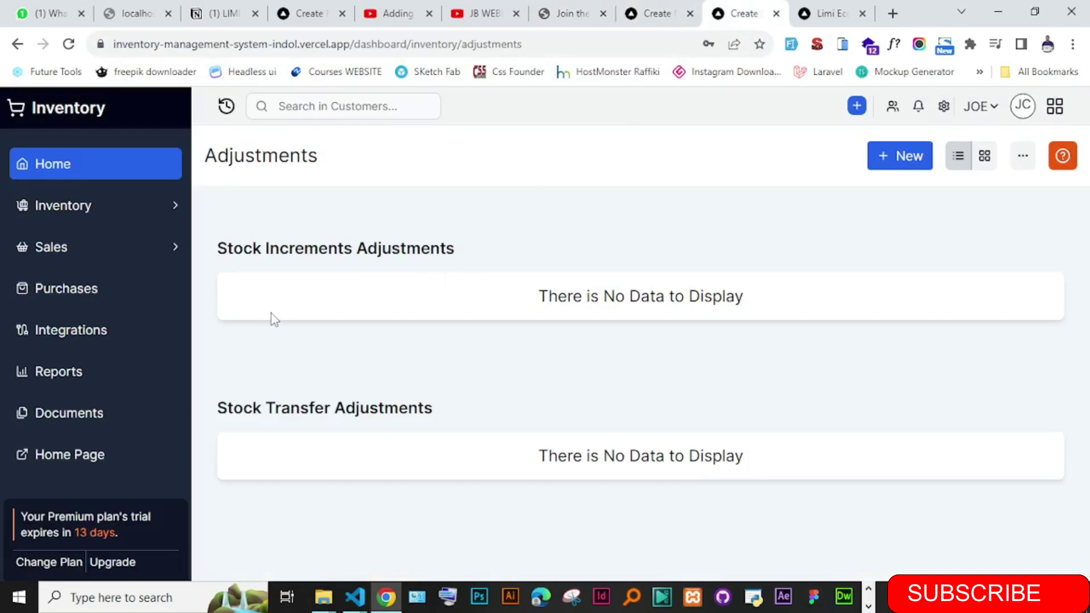
- Toggle the Inventory and Sales sidebar groups open and closed, then switch to WhatsApp Web
left_click(175, 211)
left_click(176, 211)
left_click(172, 256)
left_click(172, 257)
left_click(172, 256)
left_click(171, 256)
left_click(163, 254)
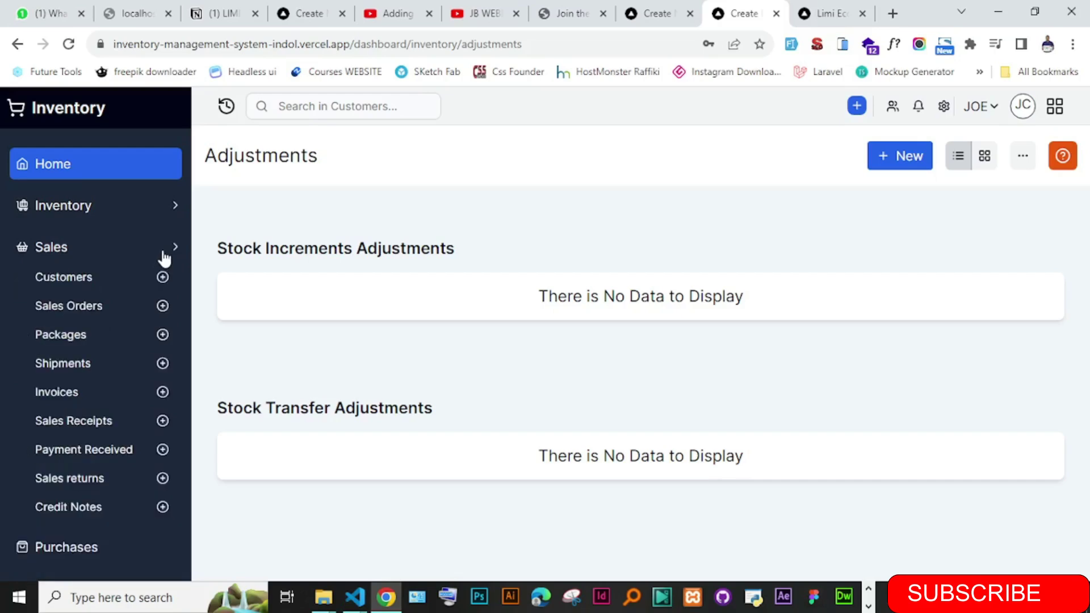
left_click(163, 214)
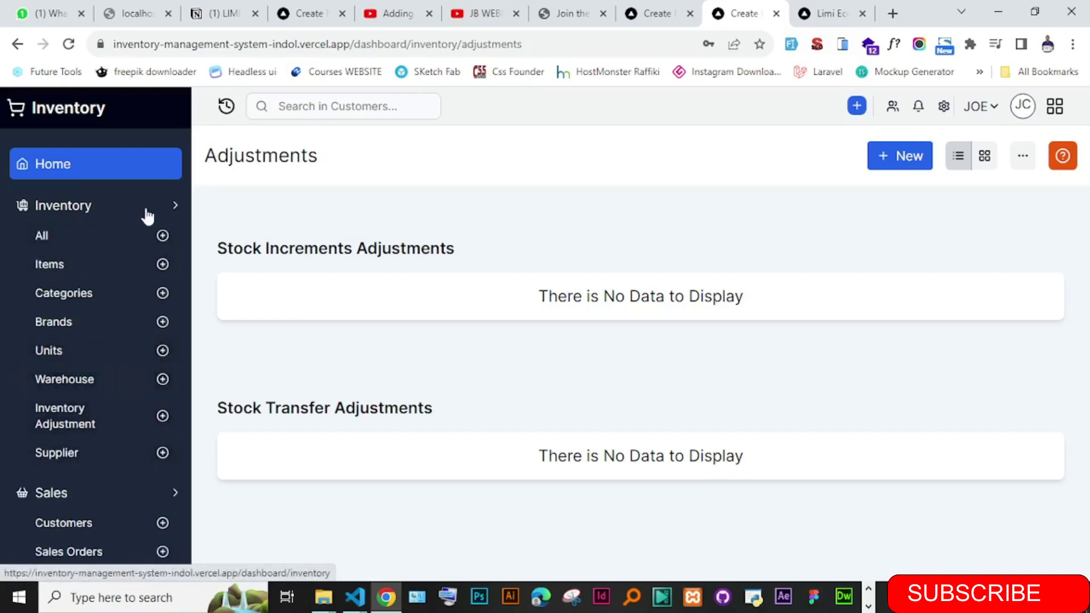
left_click(168, 214)
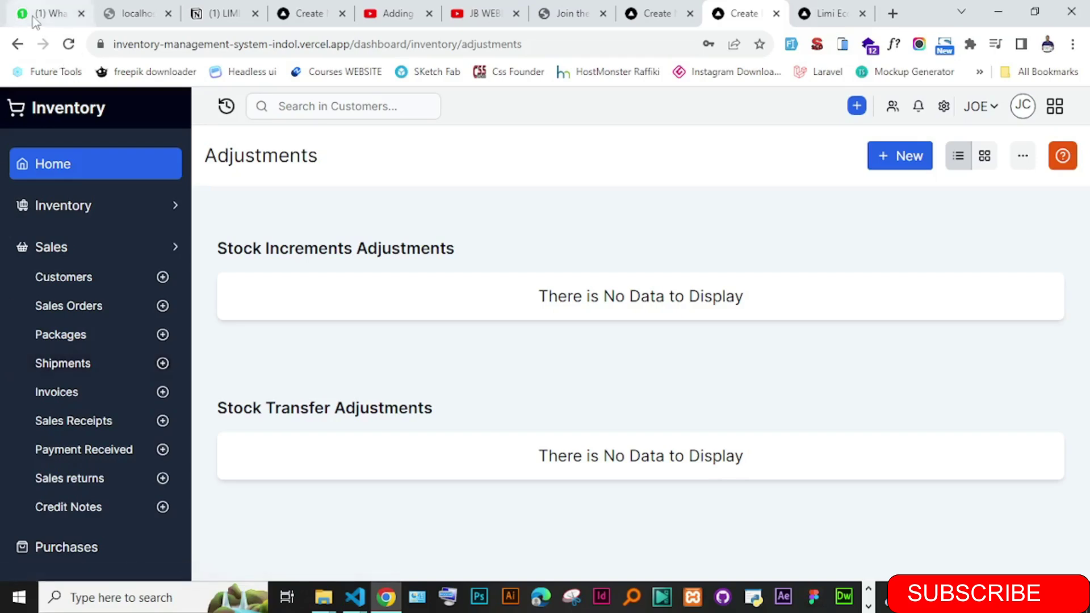
left_click(49, 13)
- Search the chats for 'jb' and open the JB WEB DEVELOPER YOUTUBE group
left_click(146, 161)
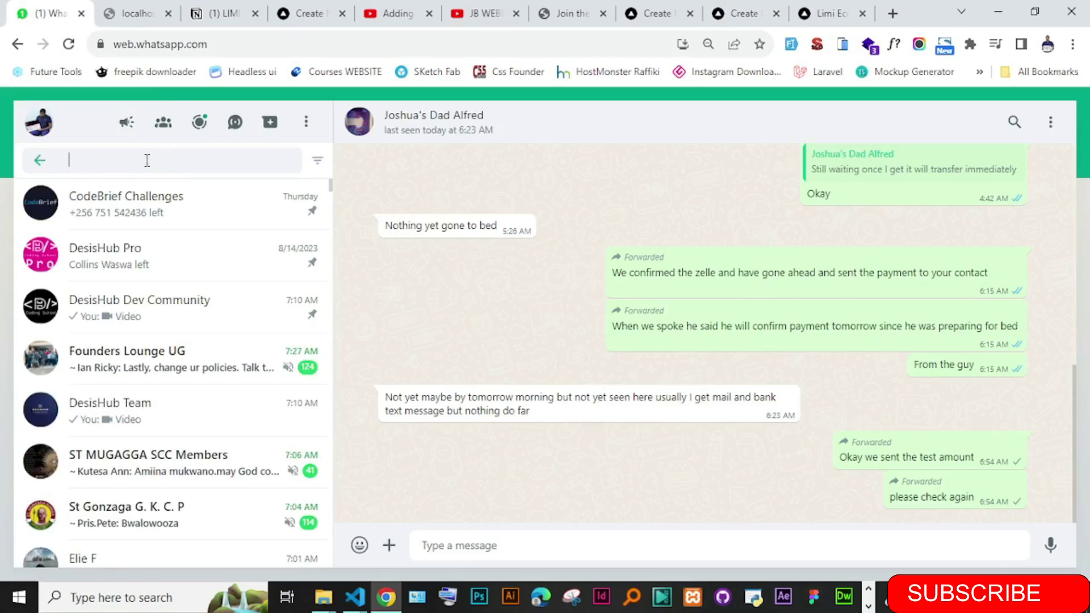
type("jb")
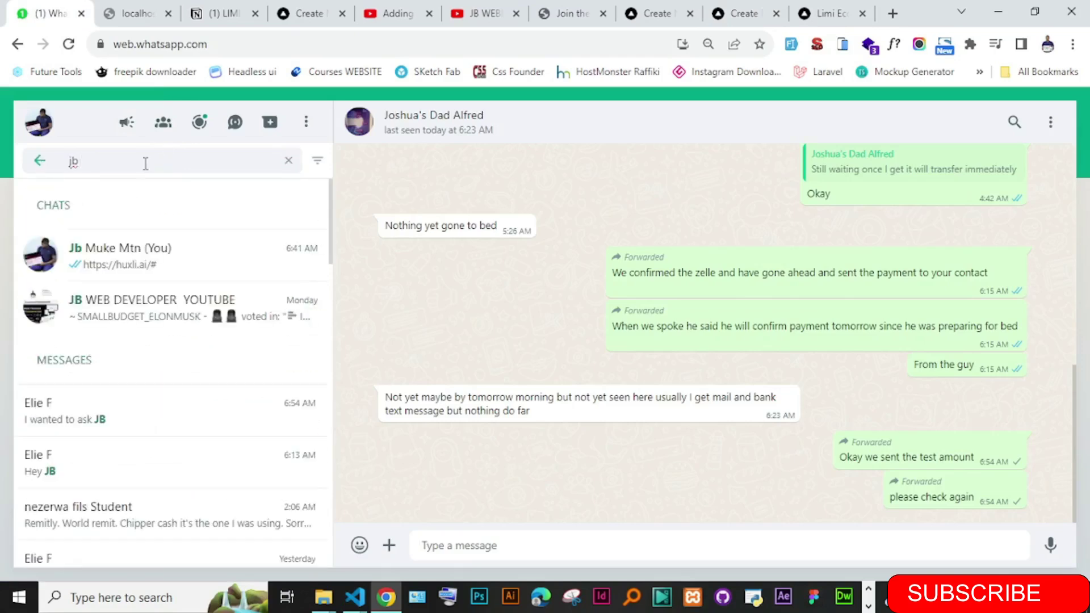
left_click(108, 336)
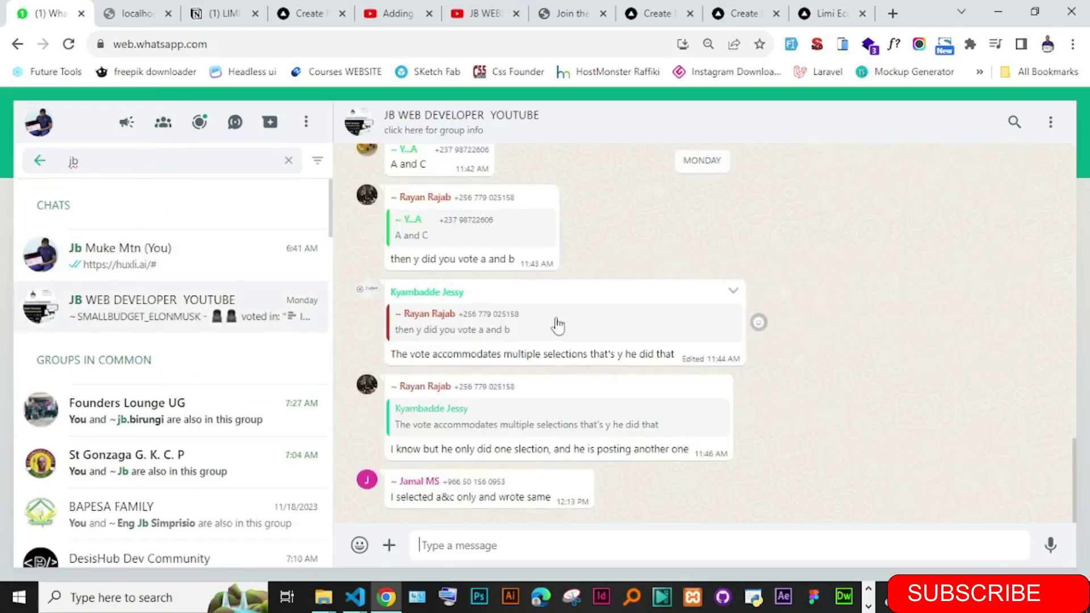
- Highlight the poll question and its Medical App, Bank App and School App options, then return to inventory
left_click_drag(1074, 457, 1064, 356)
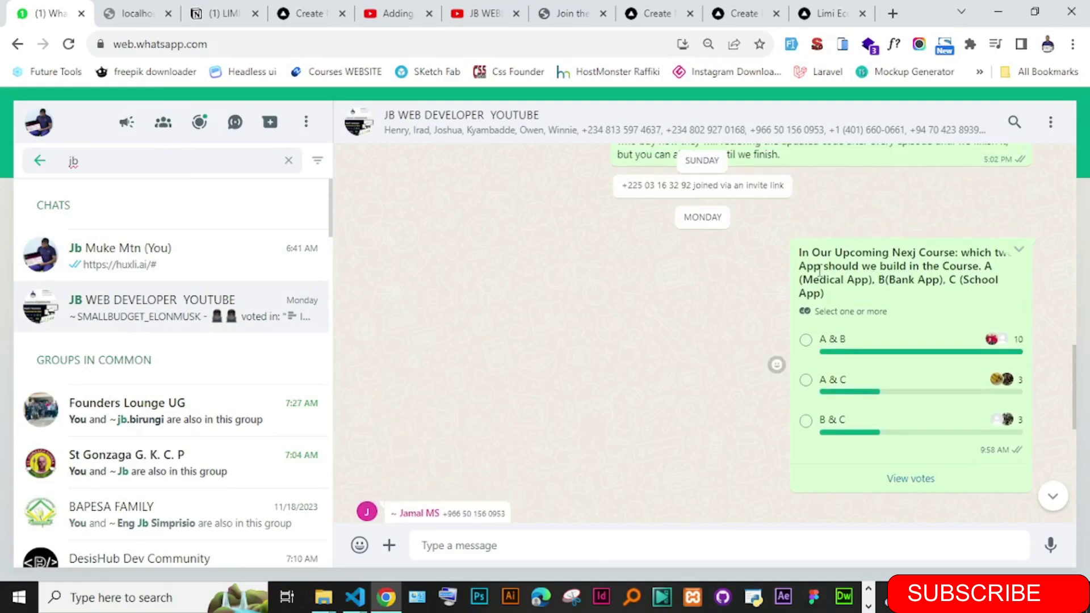
left_click_drag(801, 258, 848, 267)
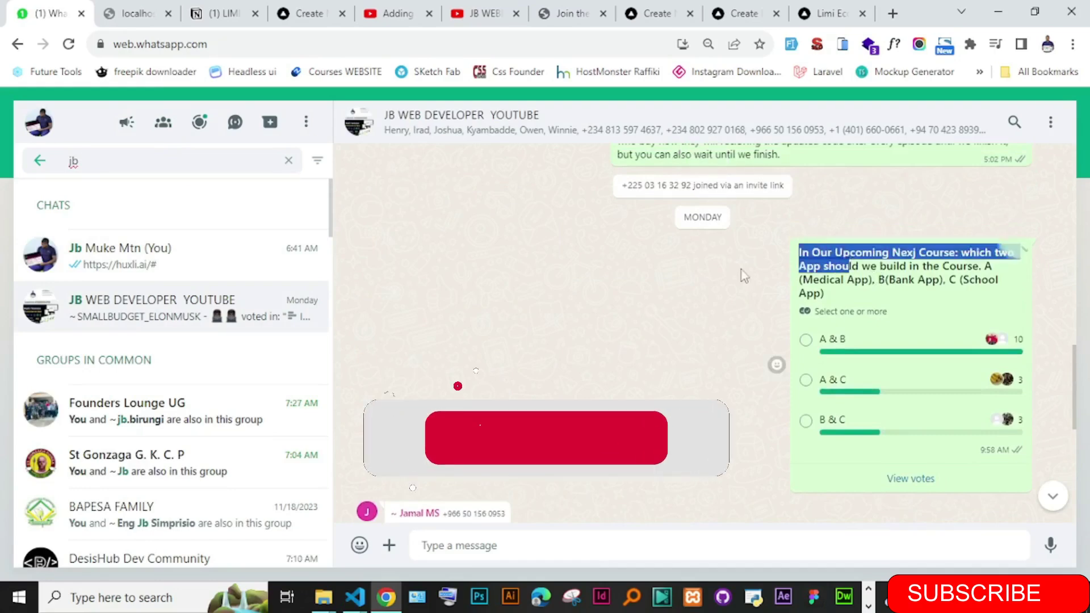
left_click(861, 252)
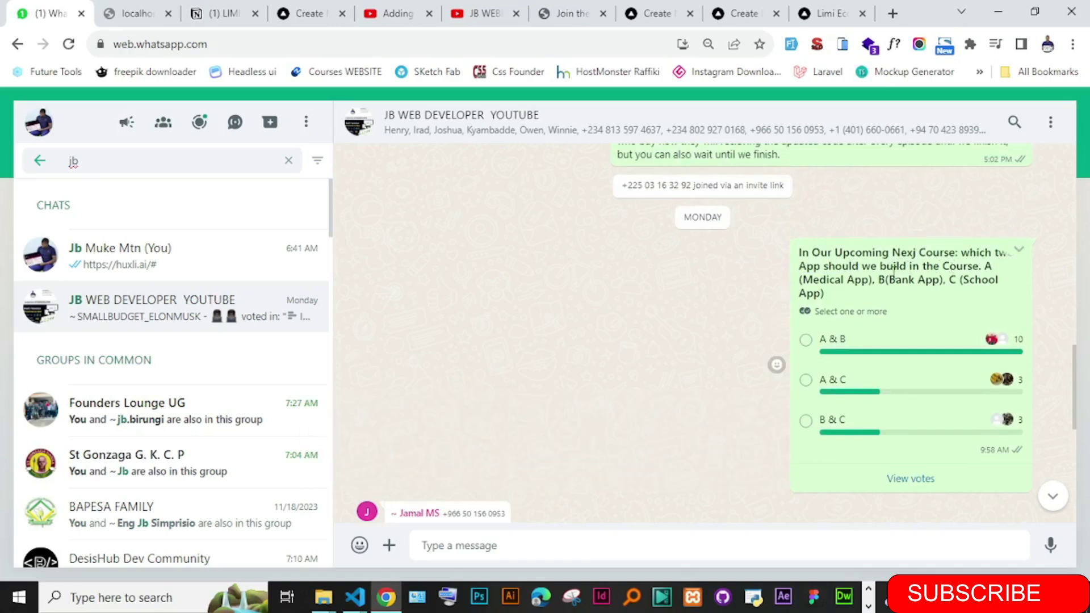
left_click_drag(810, 278, 925, 279)
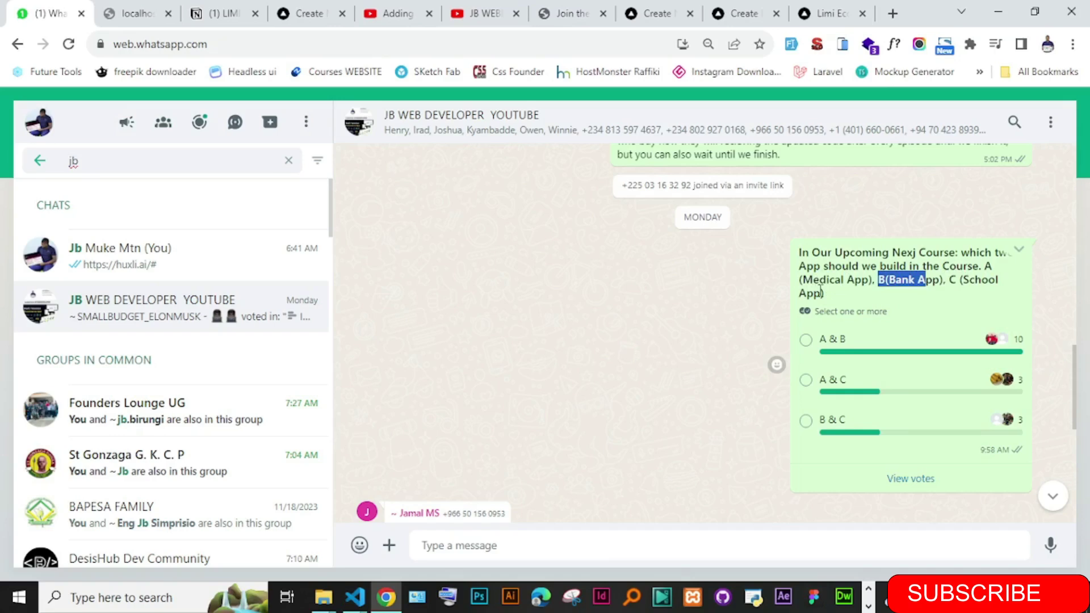
left_click(868, 280)
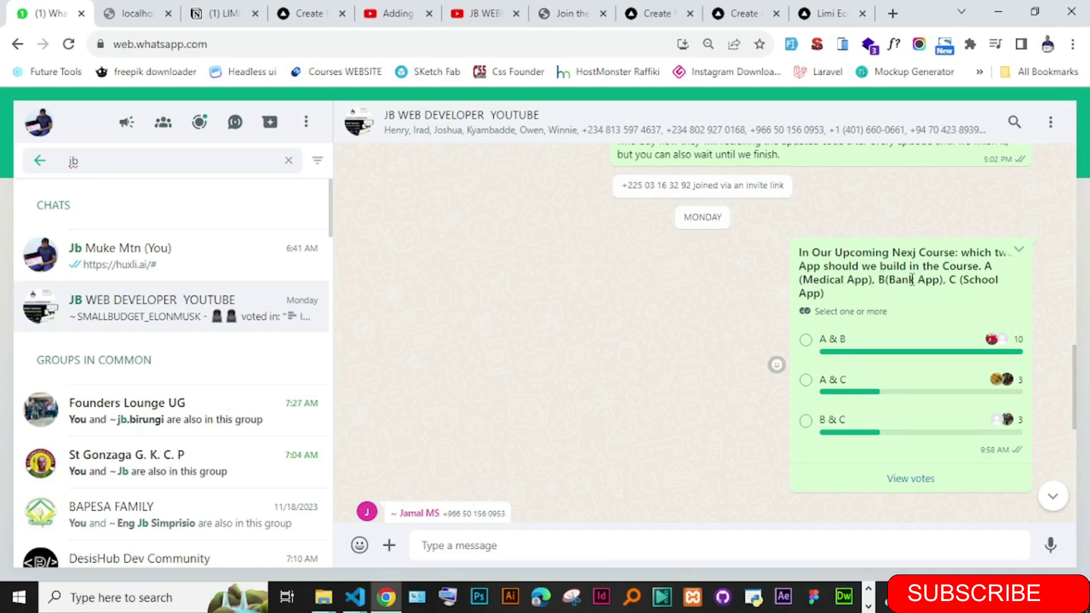
left_click_drag(988, 267, 943, 279)
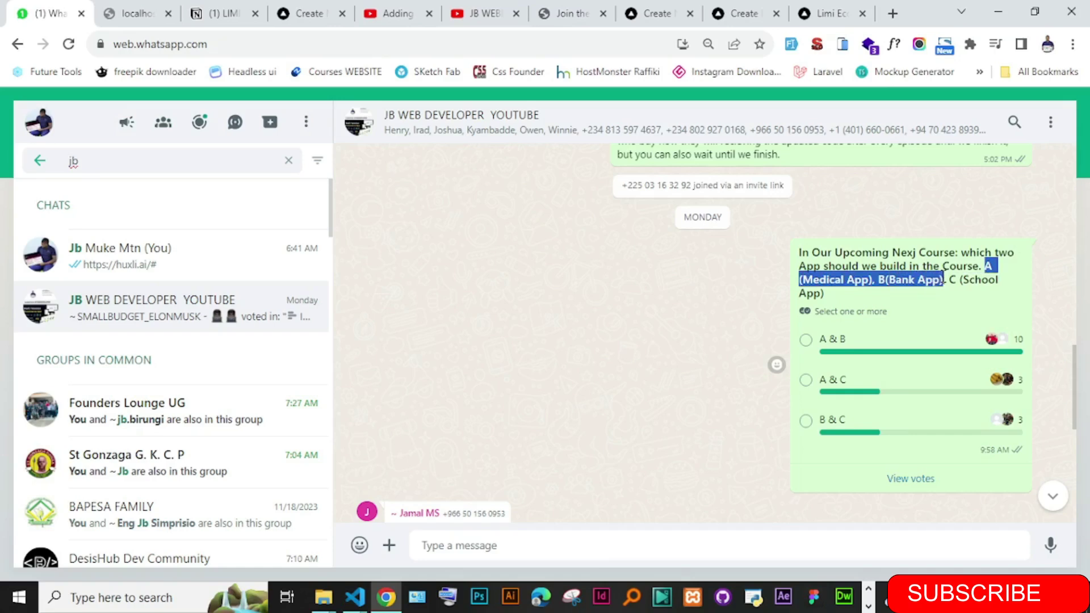
left_click_drag(961, 281, 994, 296)
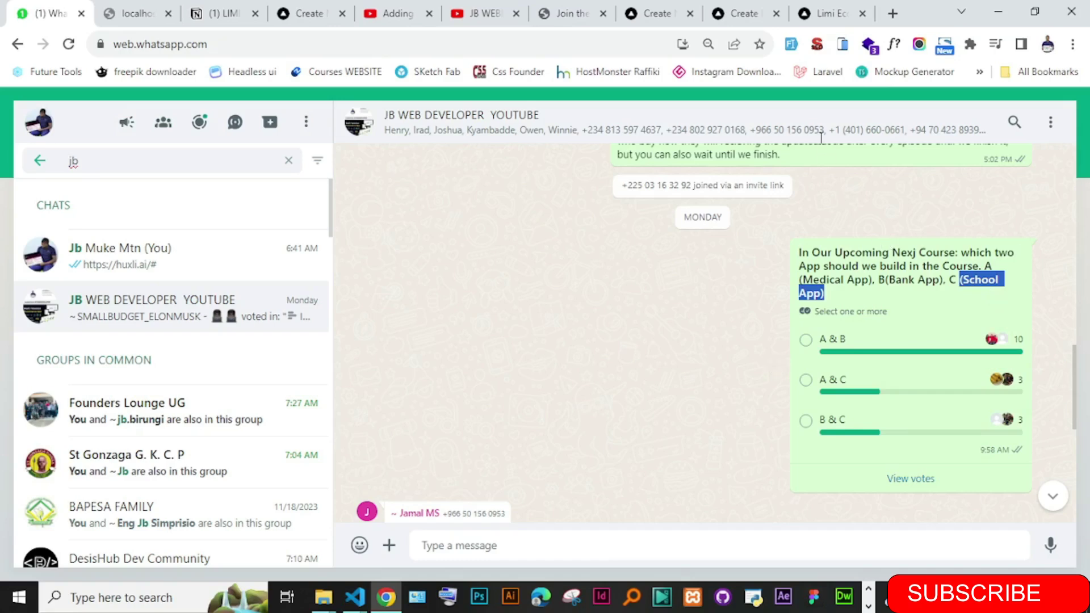
left_click(747, 11)
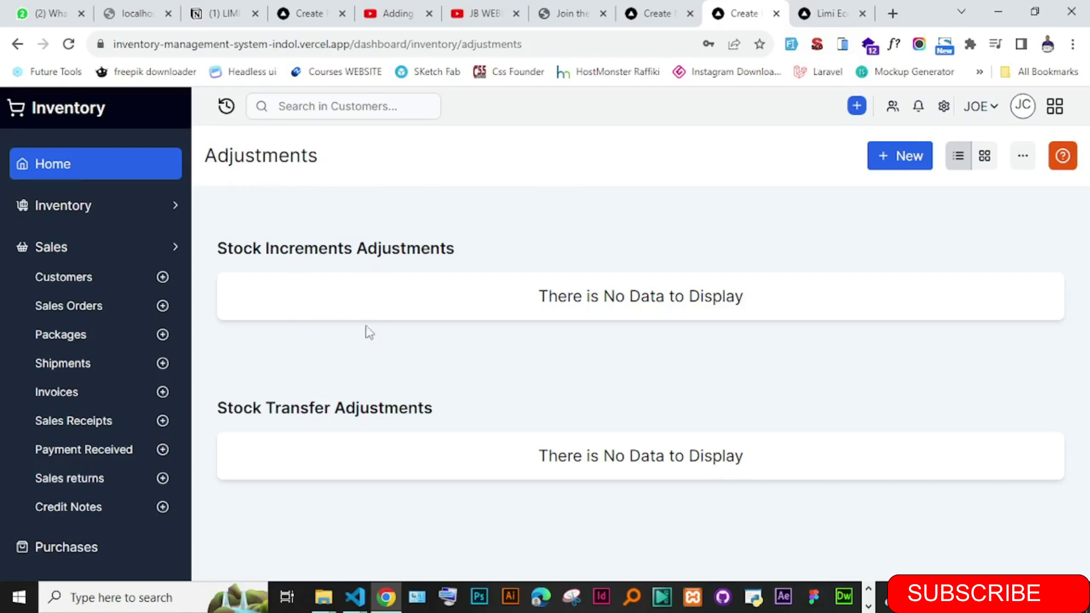
- Toggle the Sales and Inventory sidebar sections, leaving both collapsed on the Adjustments page
left_click_drag(230, 170, 303, 172)
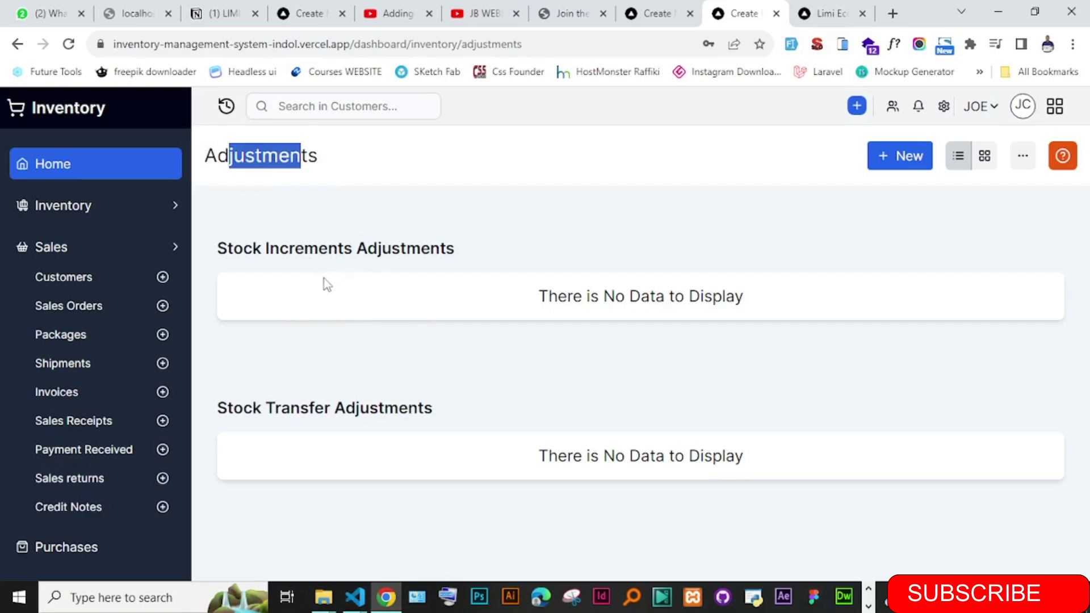
left_click(345, 351)
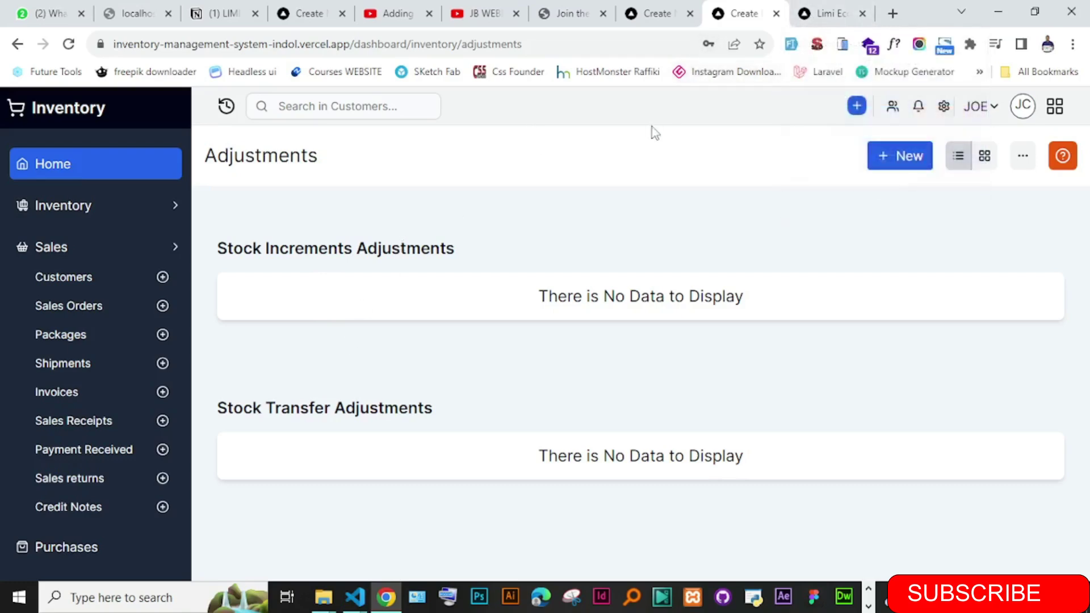
left_click(173, 249)
left_click(173, 250)
left_click(174, 249)
left_click(176, 213)
left_click(176, 214)
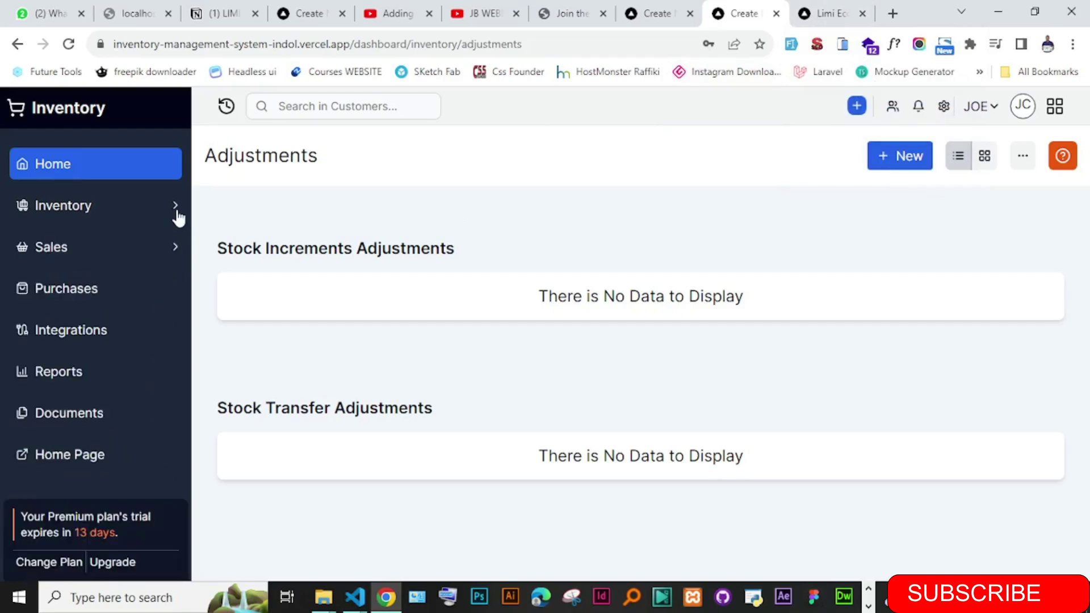
- Expand, collapse and re-expand the Sales sidebar section to list Customers, Sales Orders and Invoices
left_click(167, 250)
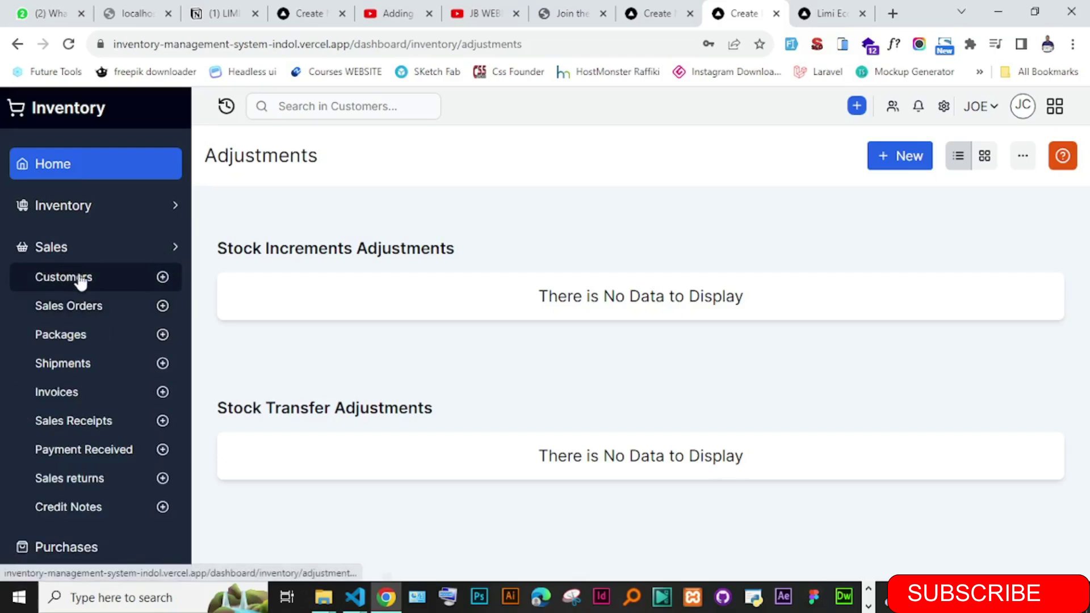
left_click(127, 256)
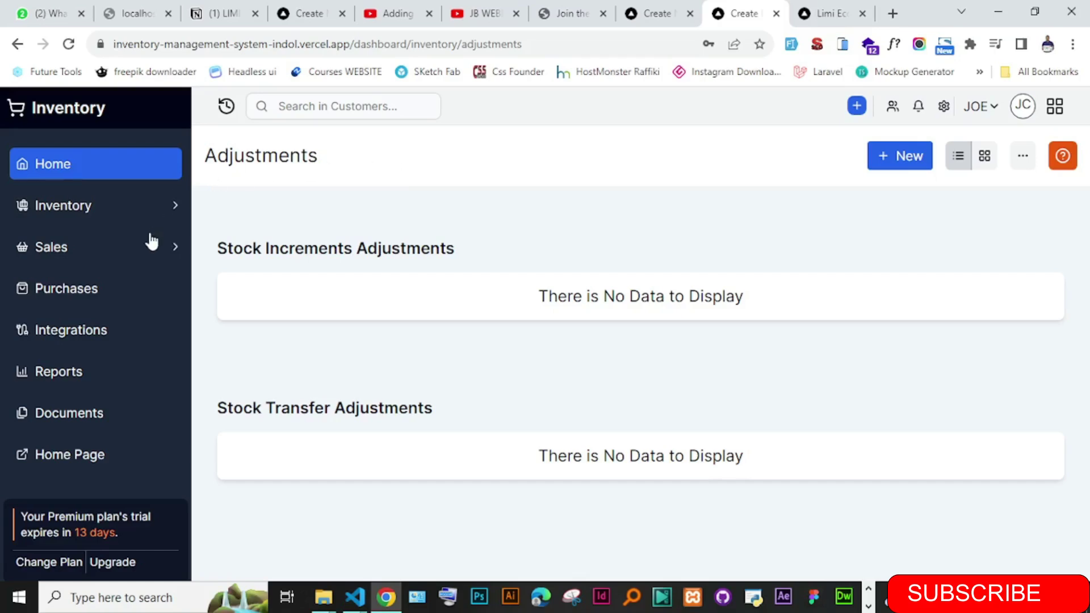
left_click(151, 244)
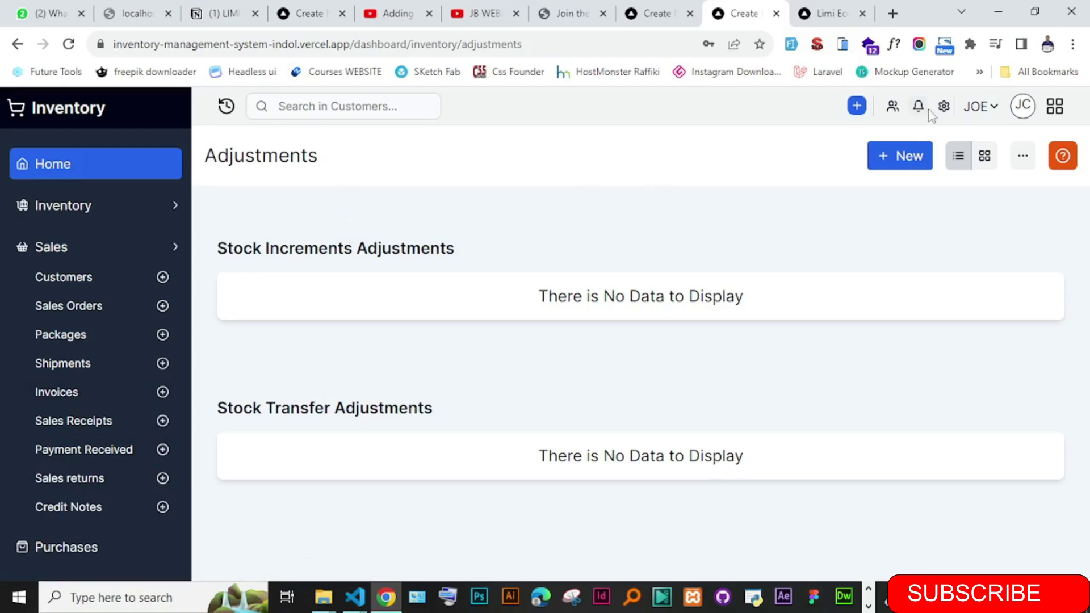
- Open and then close the account options dropdown on the Adjustments page
left_click(993, 112)
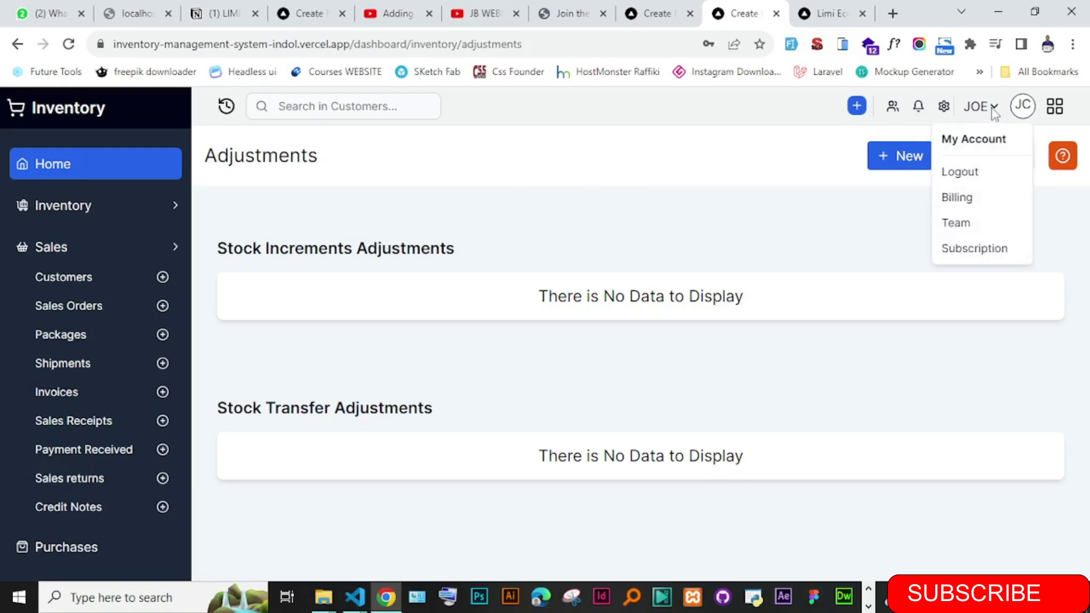
left_click(1022, 111)
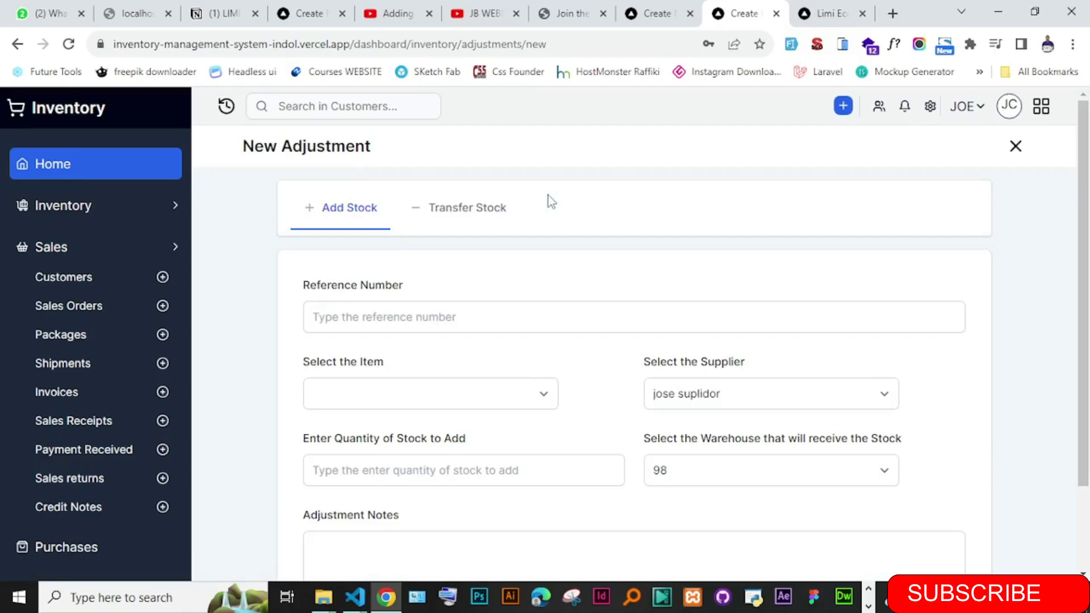
- Switch the New Adjustment form to Transfer Stock, then move to the Limi Ecommerce tab
scroll(1087, 315, "down", 3)
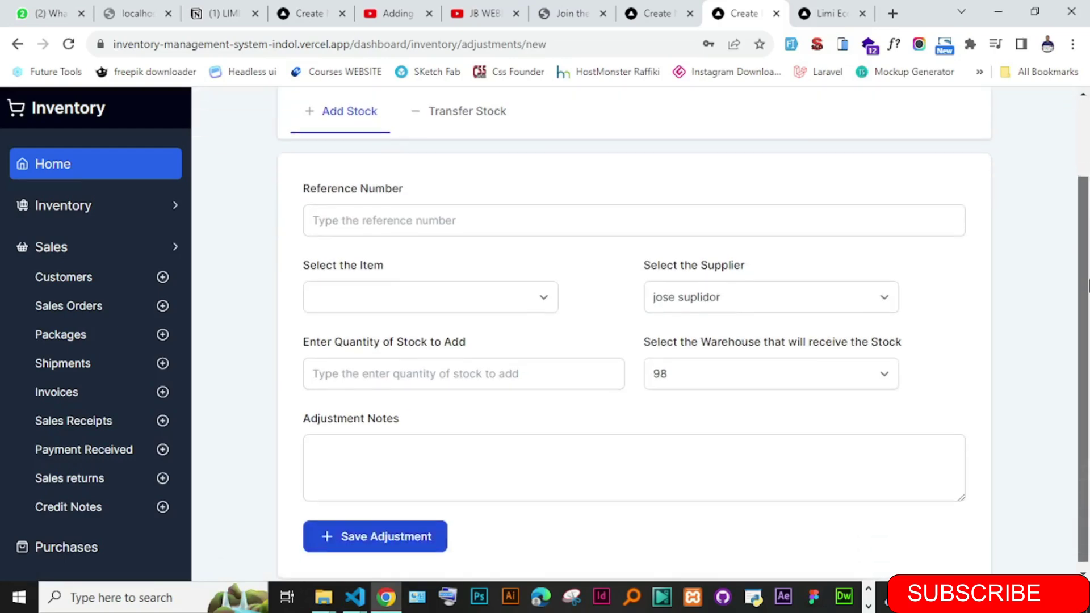
scroll(1087, 315, "up", 3)
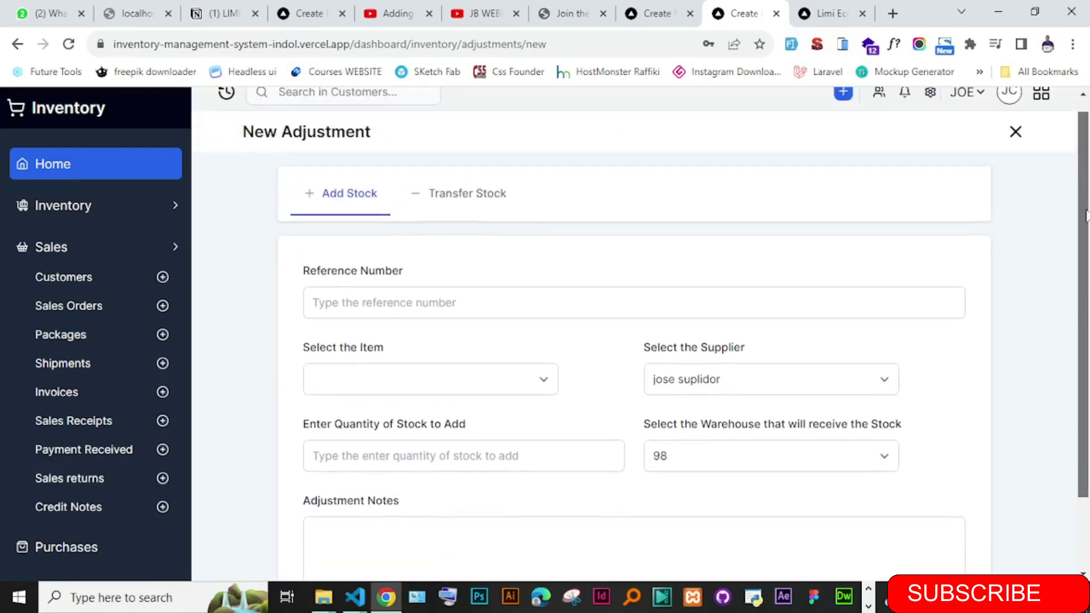
left_click(477, 205)
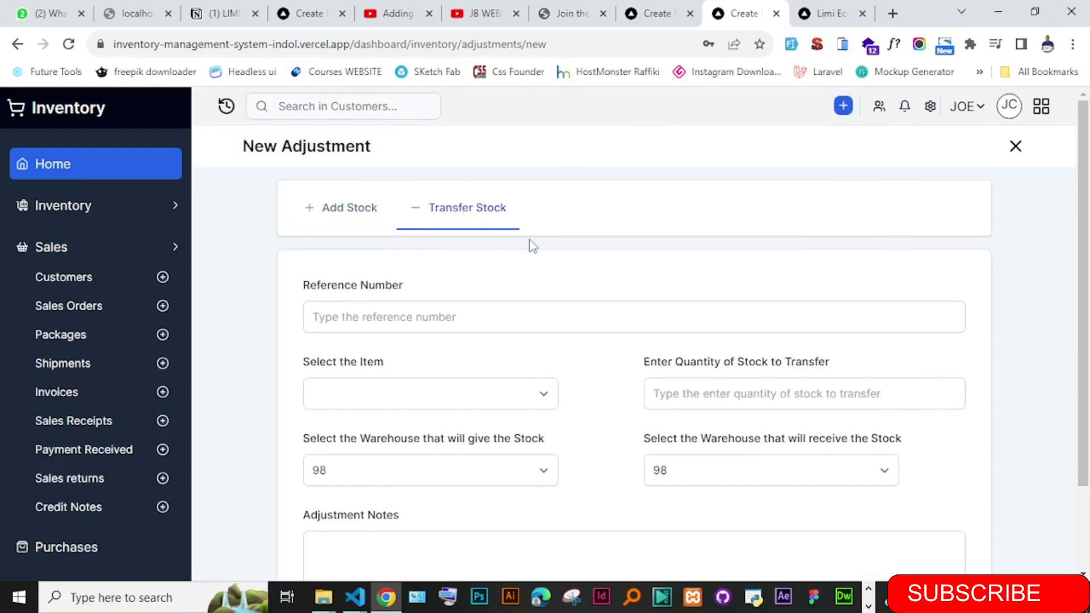
scroll(1085, 347, "down", 3)
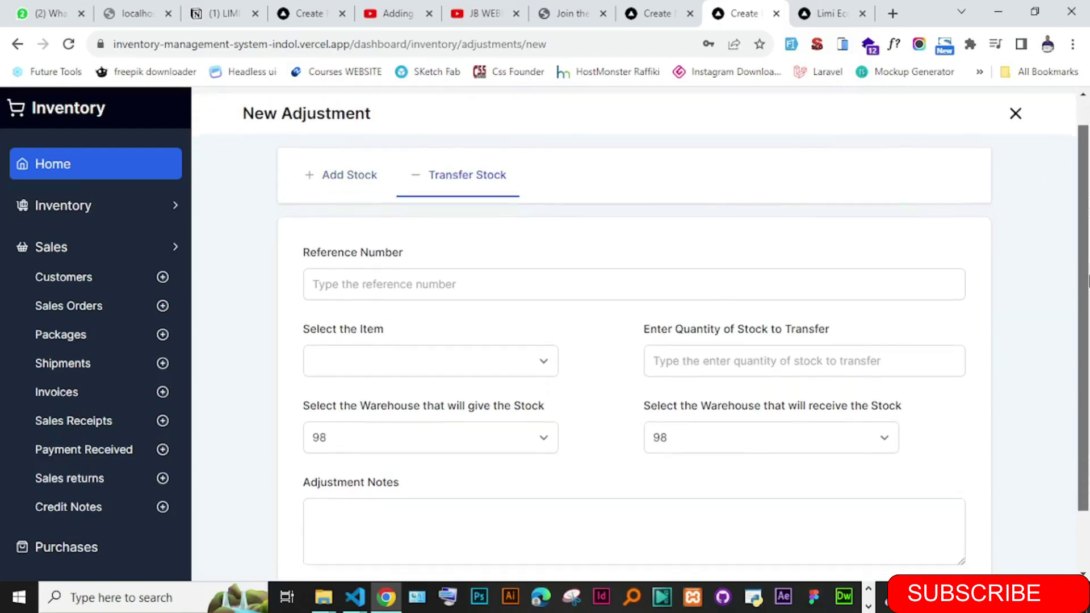
scroll(1085, 347, "up", 2)
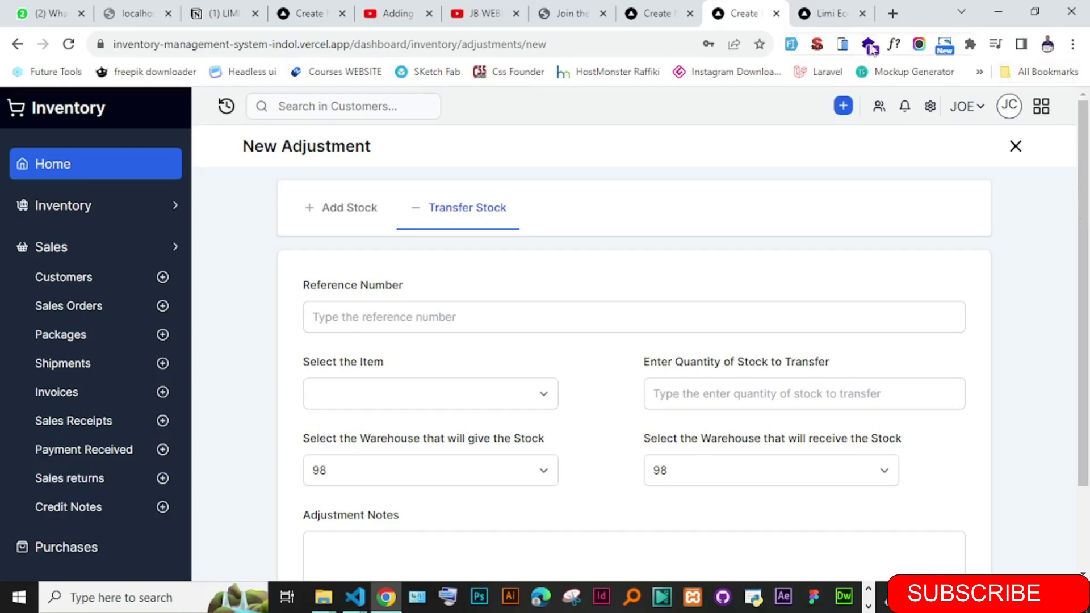
left_click(829, 14)
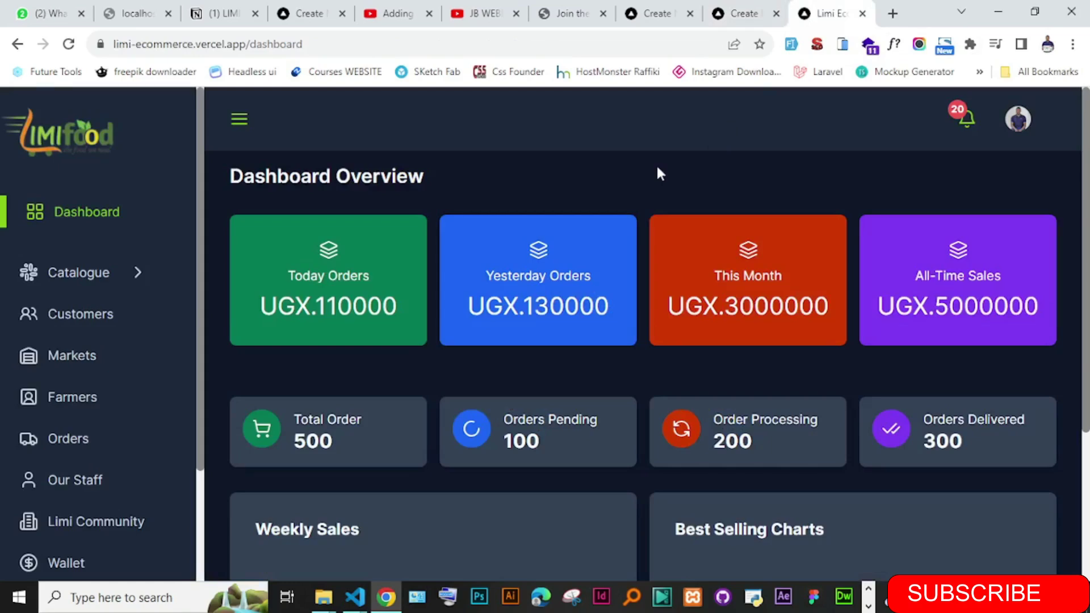
- Reload the Limi Food dashboard page from its address bar
left_click_drag(304, 44, 120, 46)
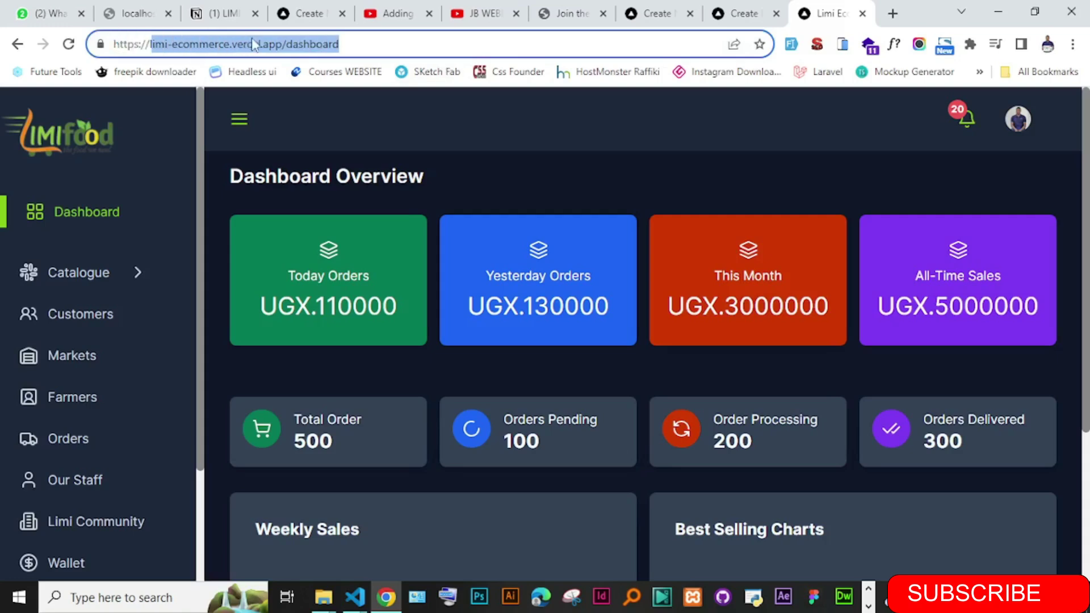
left_click(363, 45)
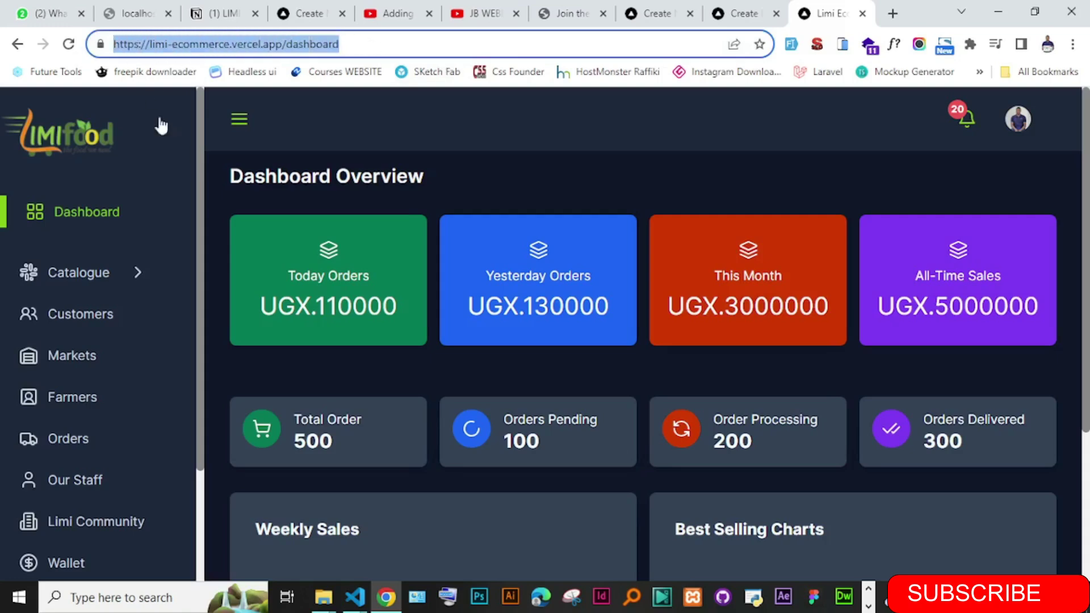
key("Return")
left_click_drag(199, 264, 199, 216)
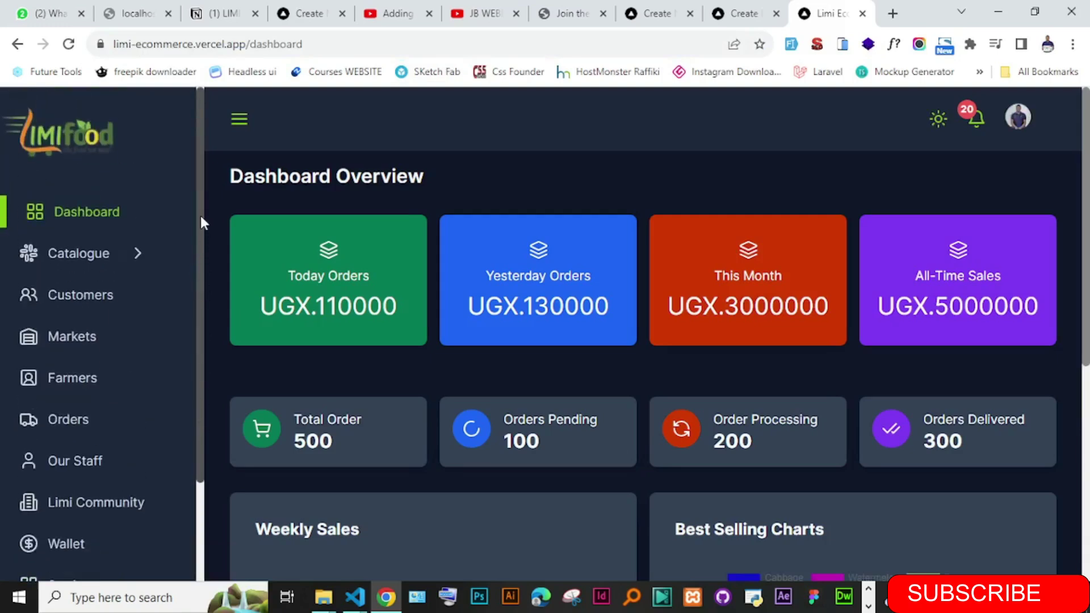
left_click_drag(315, 44, 110, 45)
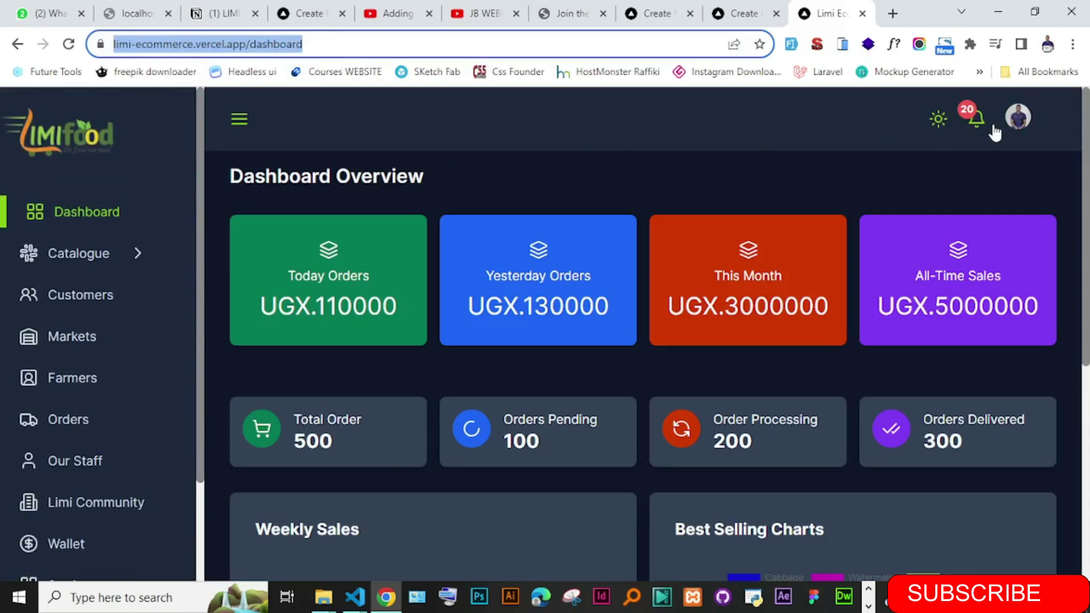
- Check the account menu and stock-out notifications, then open Catalogue's Products page
left_click(1017, 120)
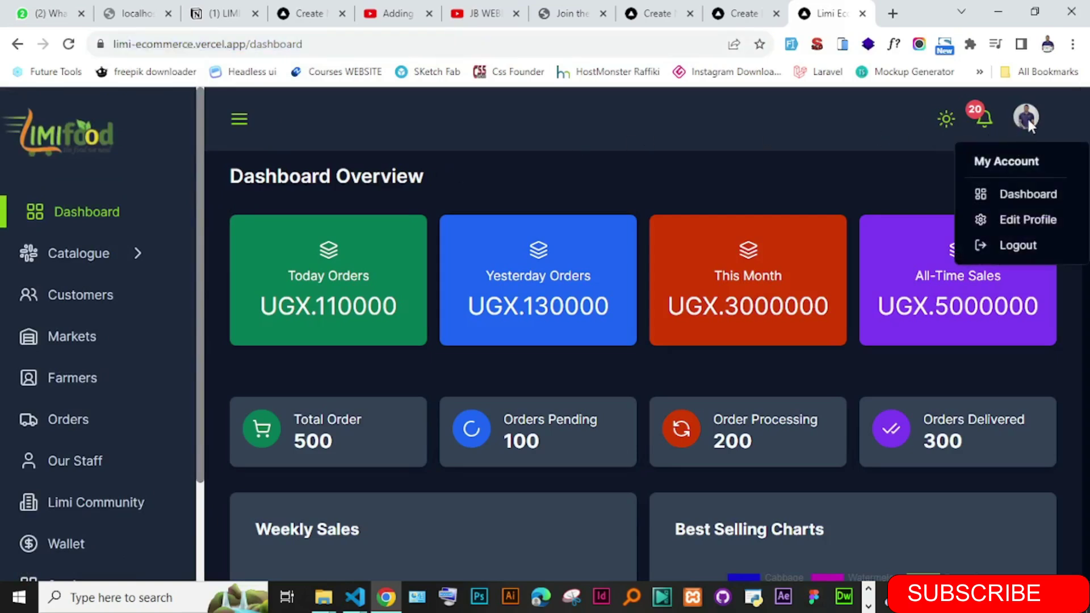
left_click(931, 146)
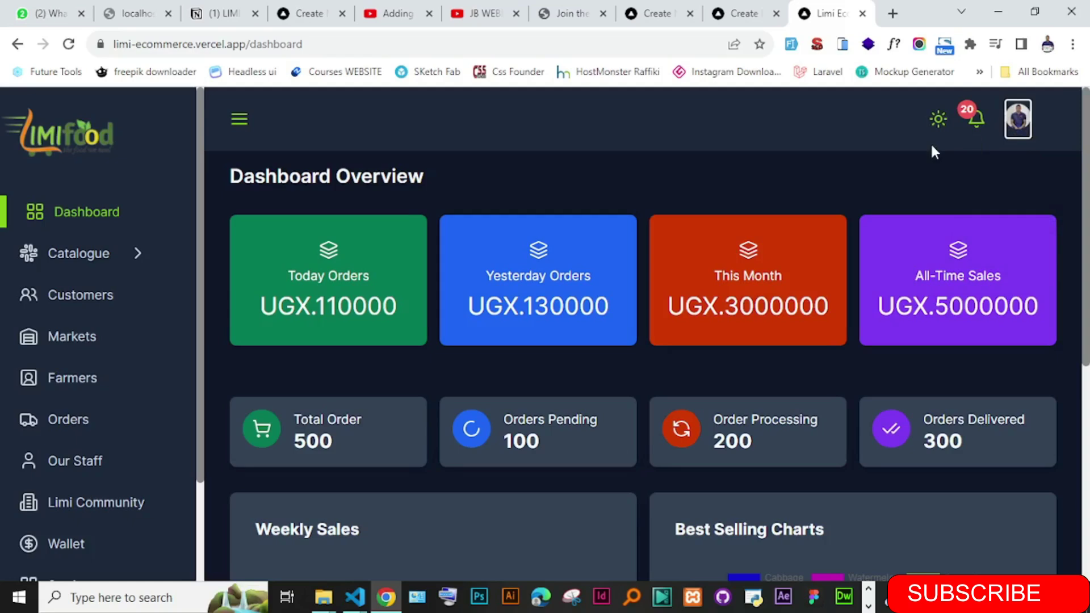
left_click(970, 125)
left_click(1022, 121)
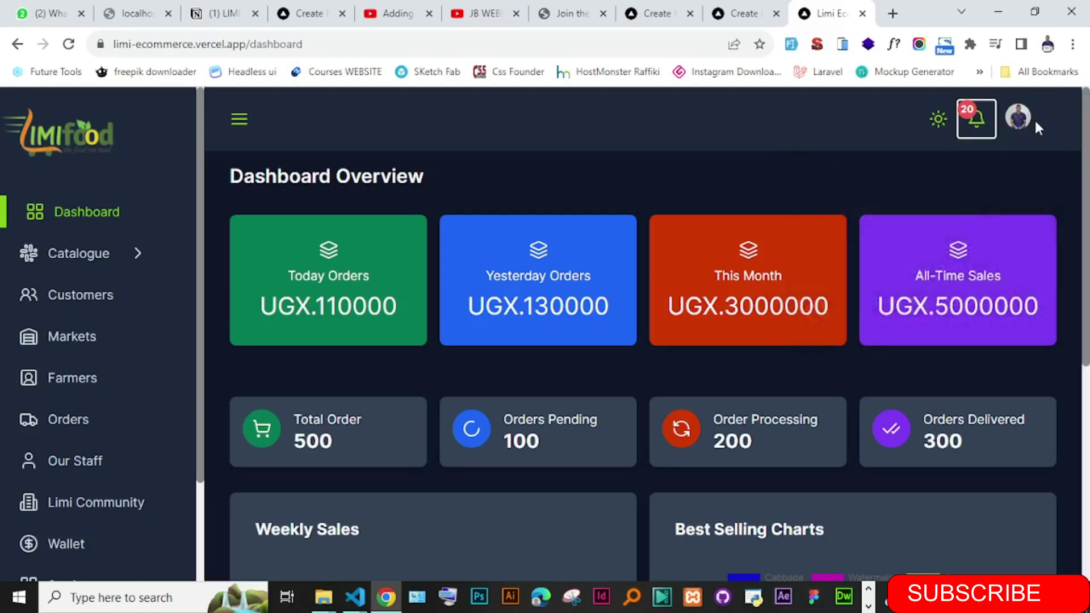
left_click(1025, 119)
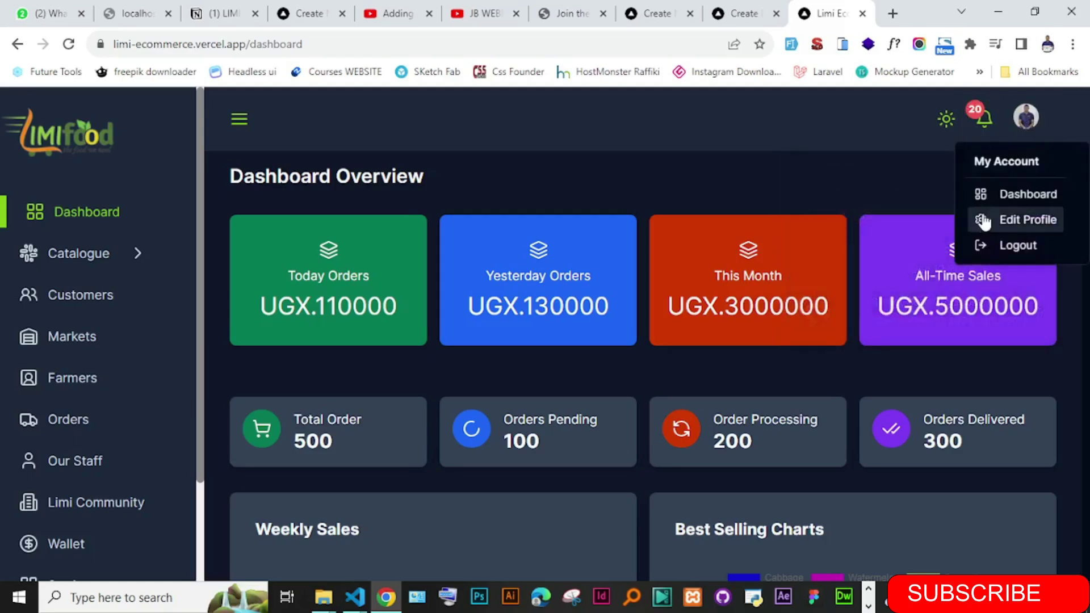
left_click(531, 179)
left_click(139, 259)
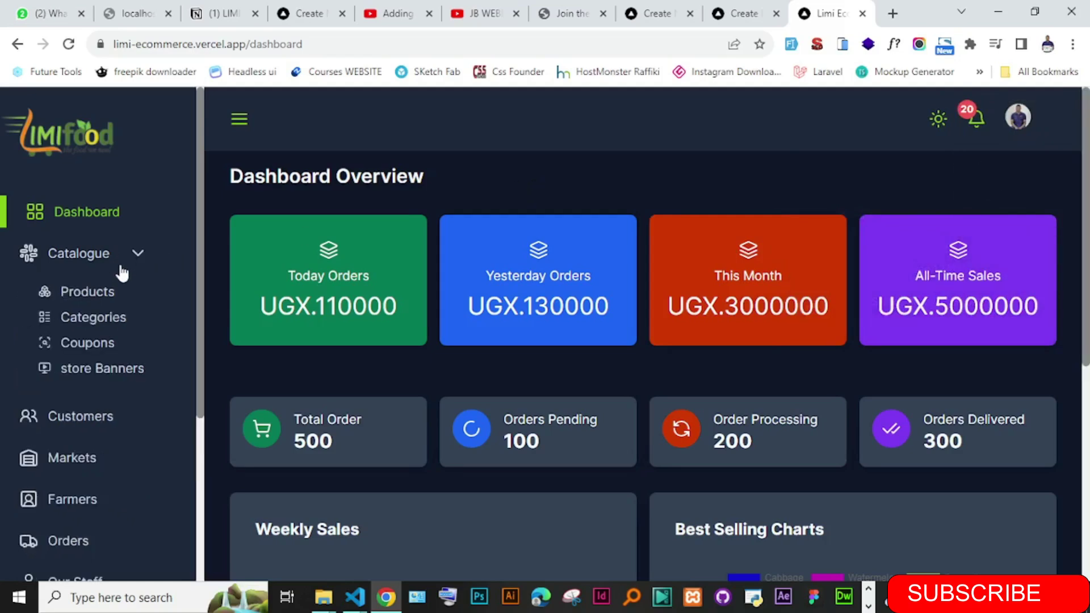
left_click(97, 294)
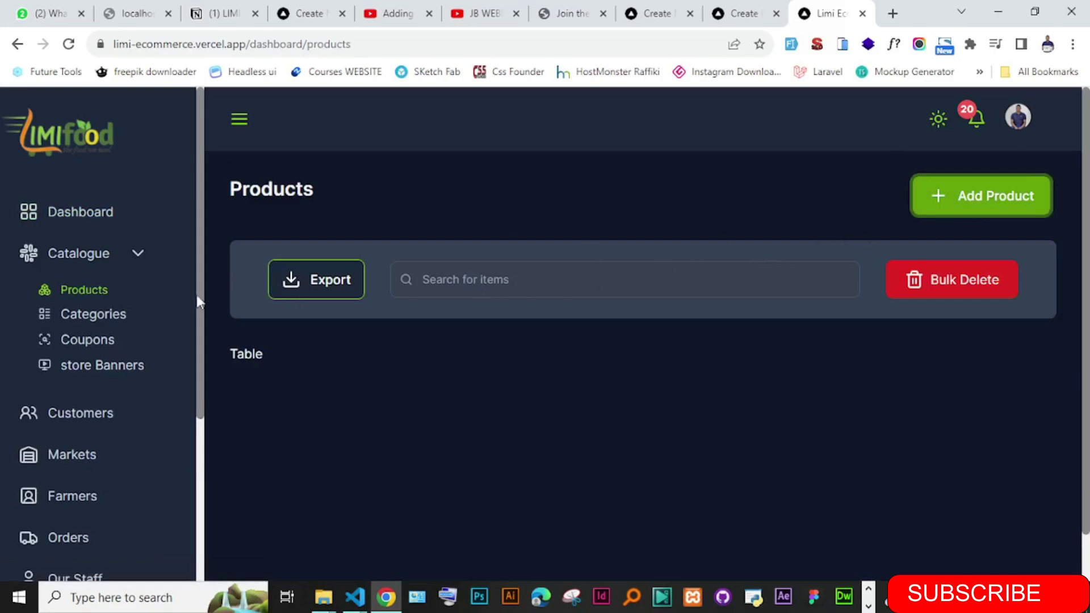
- Browse the Categories, Add Category, Coupons and store Banners pages in turn
left_click(107, 321)
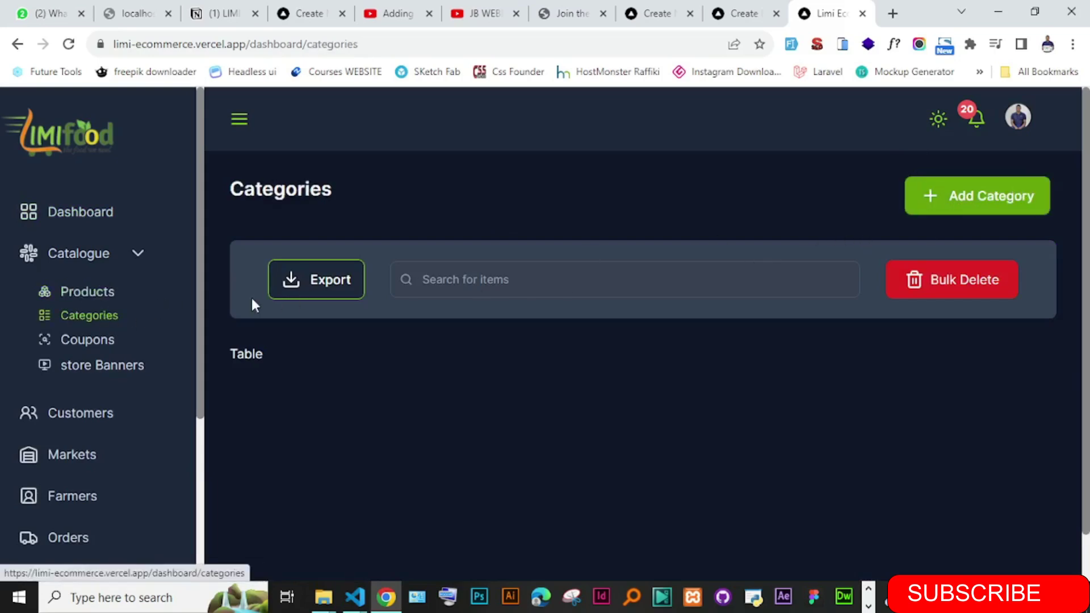
left_click(977, 197)
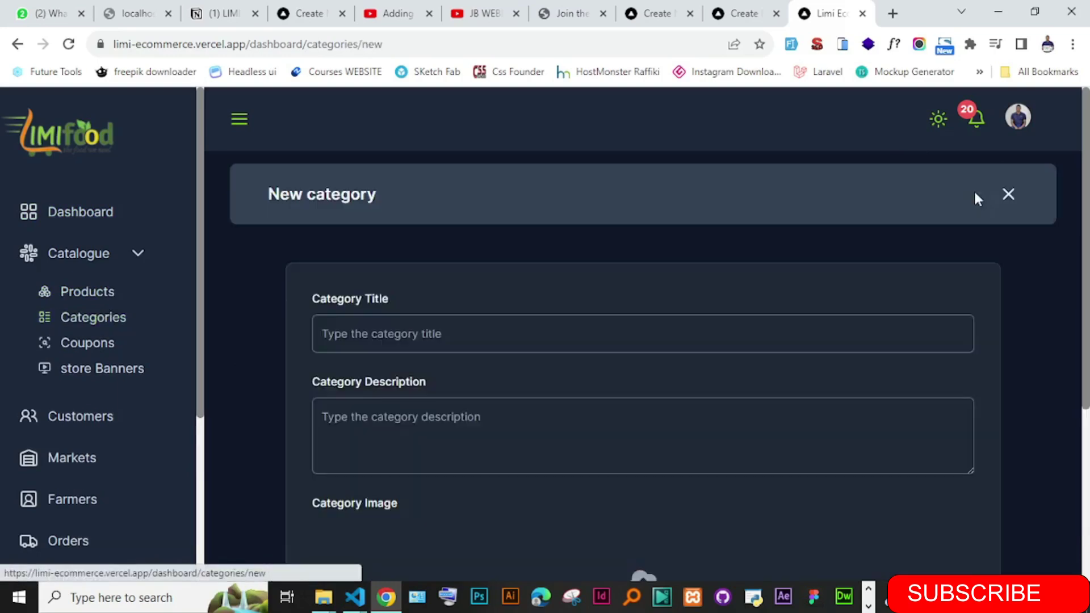
left_click(82, 343)
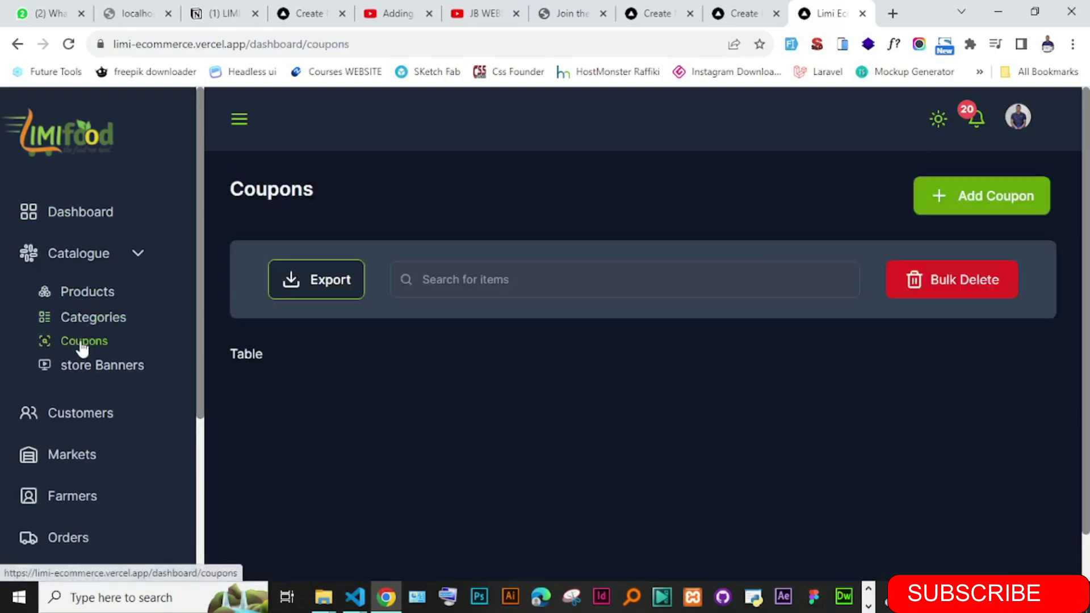
left_click(99, 367)
scroll(196, 363, "down", 3)
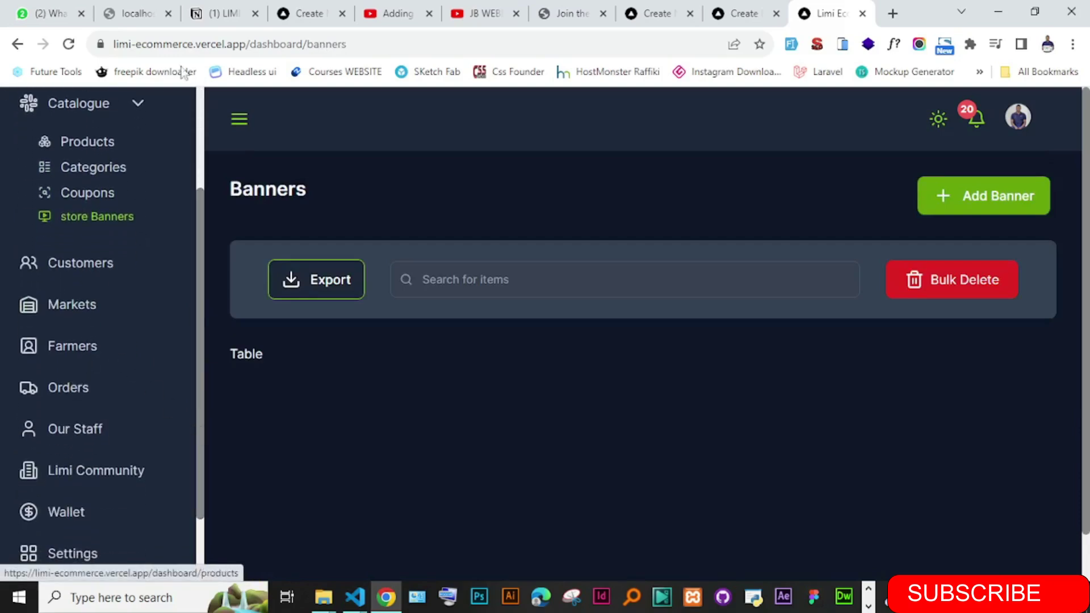
- Remove /dashboard/banners from the address to load the store's home page
left_click_drag(394, 44, 246, 50)
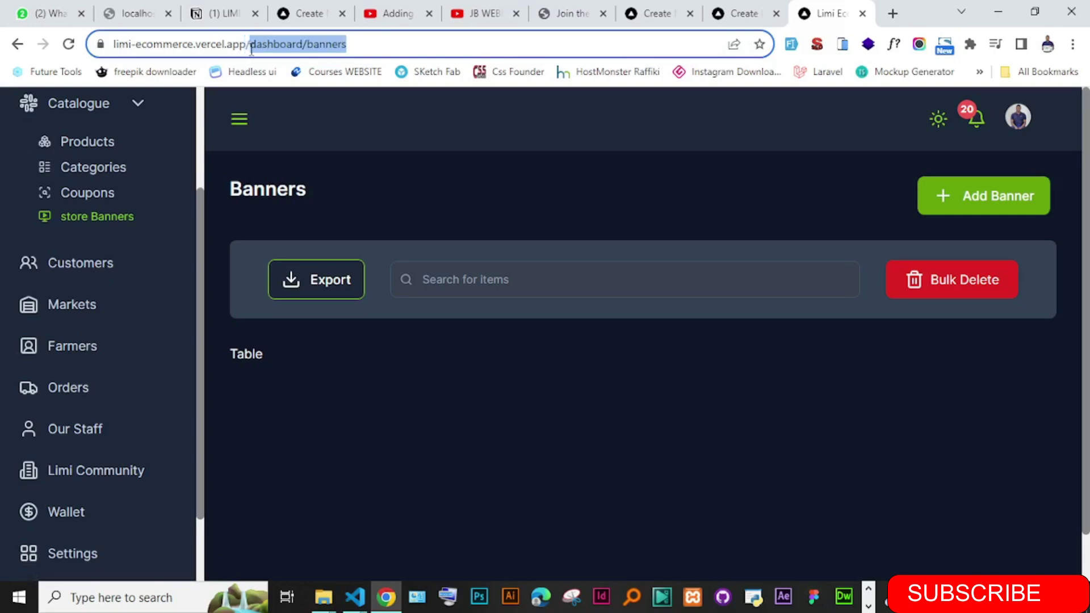
key("BackSpace")
key("Return")
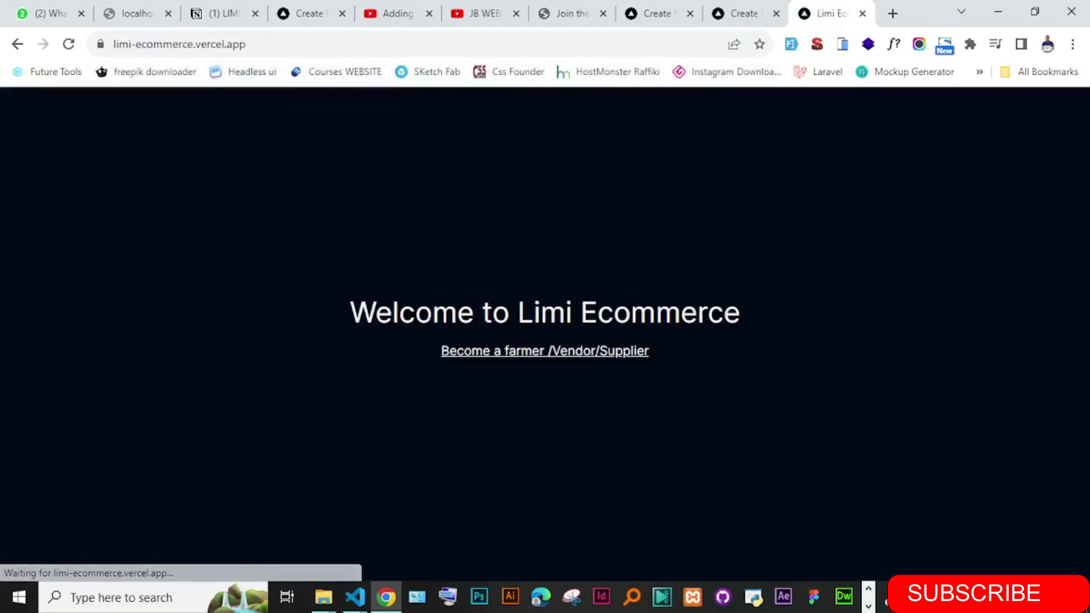
- Register via 'Become a farmer /Vendor/Supplier' with auto-filled sample details, declining to save the password
left_click(497, 353)
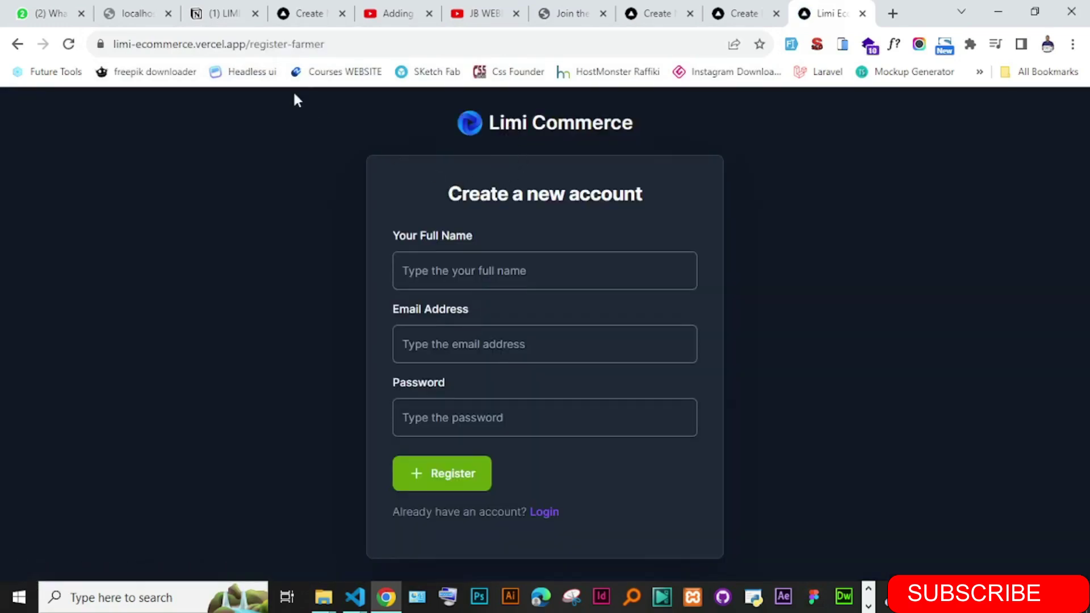
left_click_drag(342, 51, 228, 48)
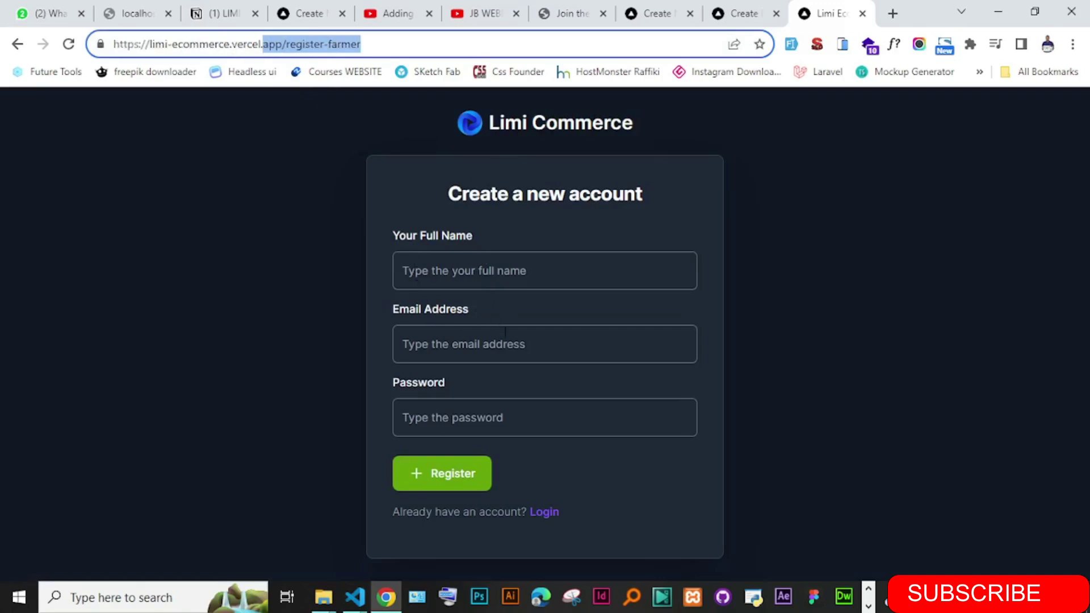
left_click(791, 46)
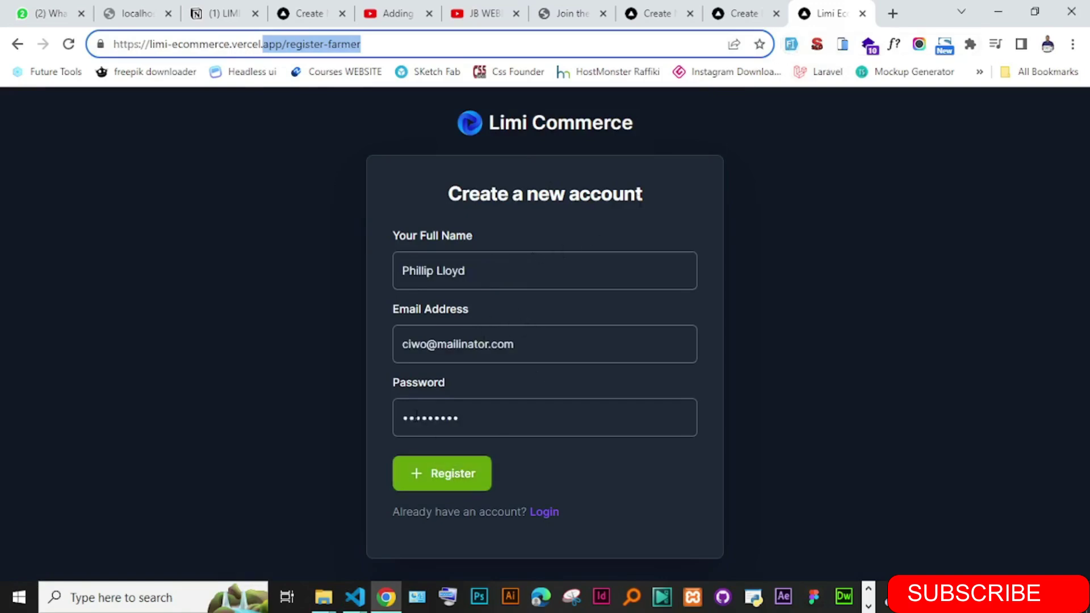
left_click(442, 479)
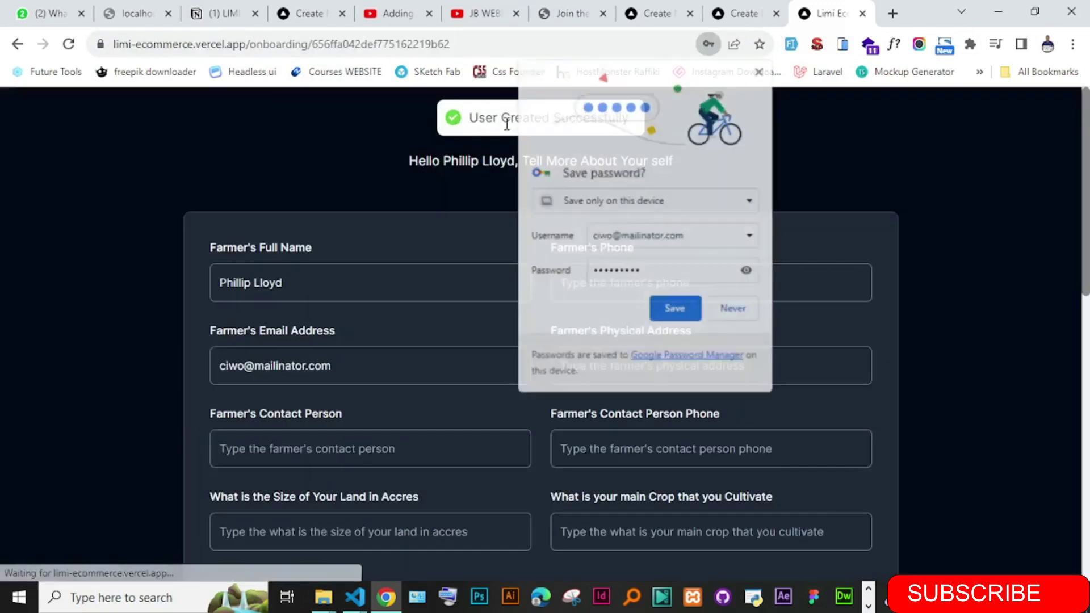
left_click(732, 311)
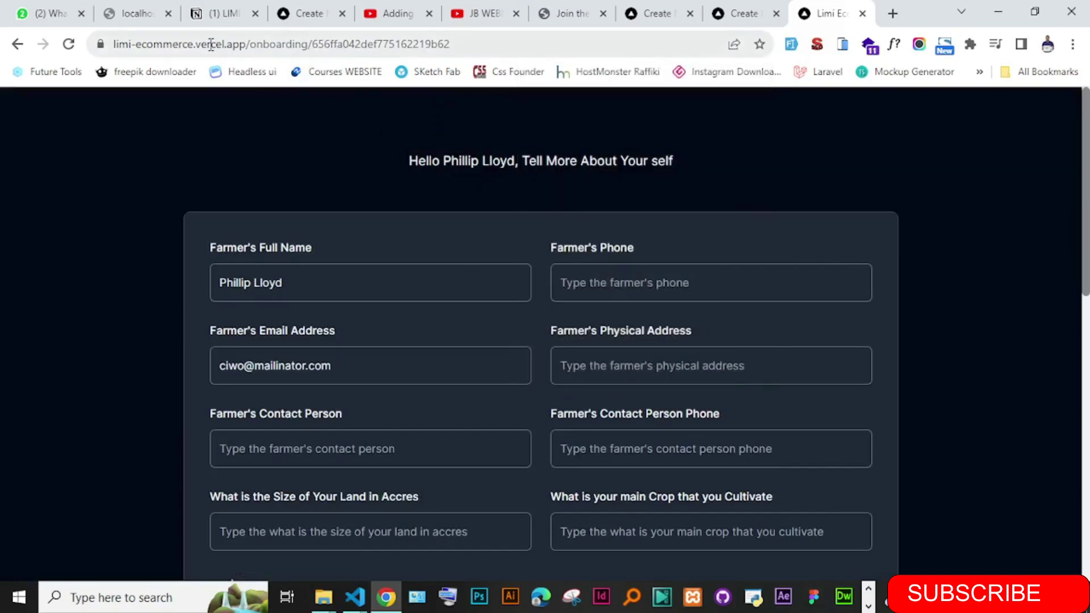
left_click_drag(261, 44, 284, 44)
left_click(488, 43)
left_click(313, 157)
left_click_drag(409, 160, 679, 168)
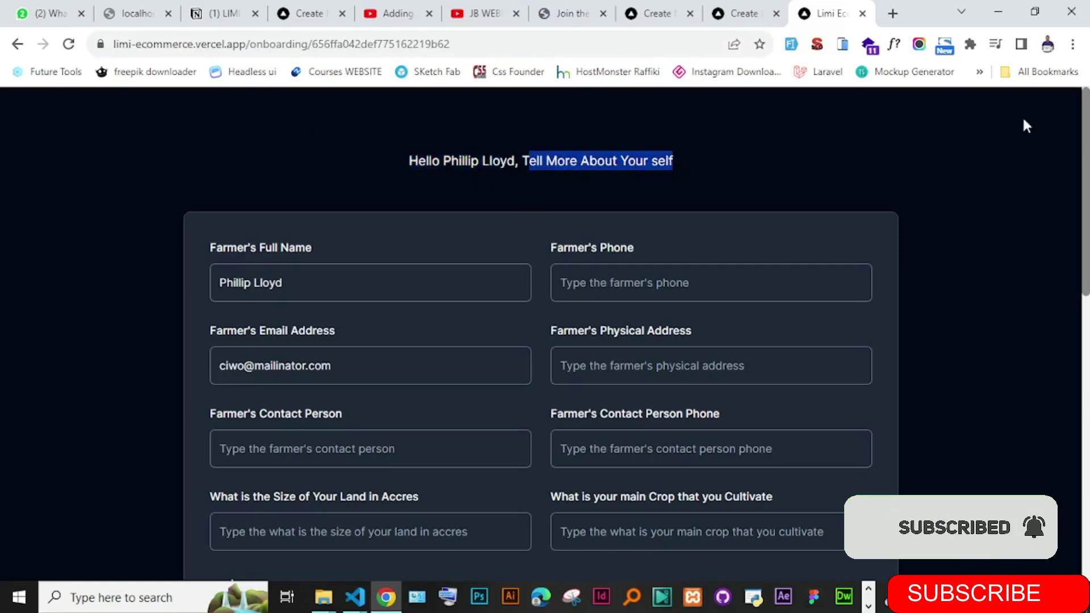
left_click_drag(1085, 266, 1086, 196)
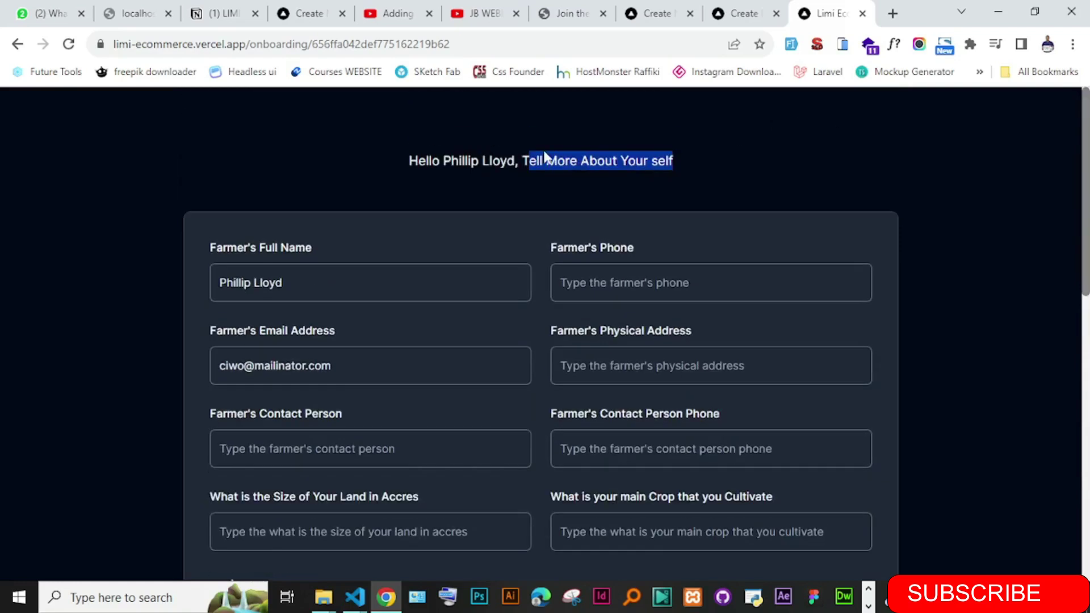
left_click_drag(478, 44, 316, 44)
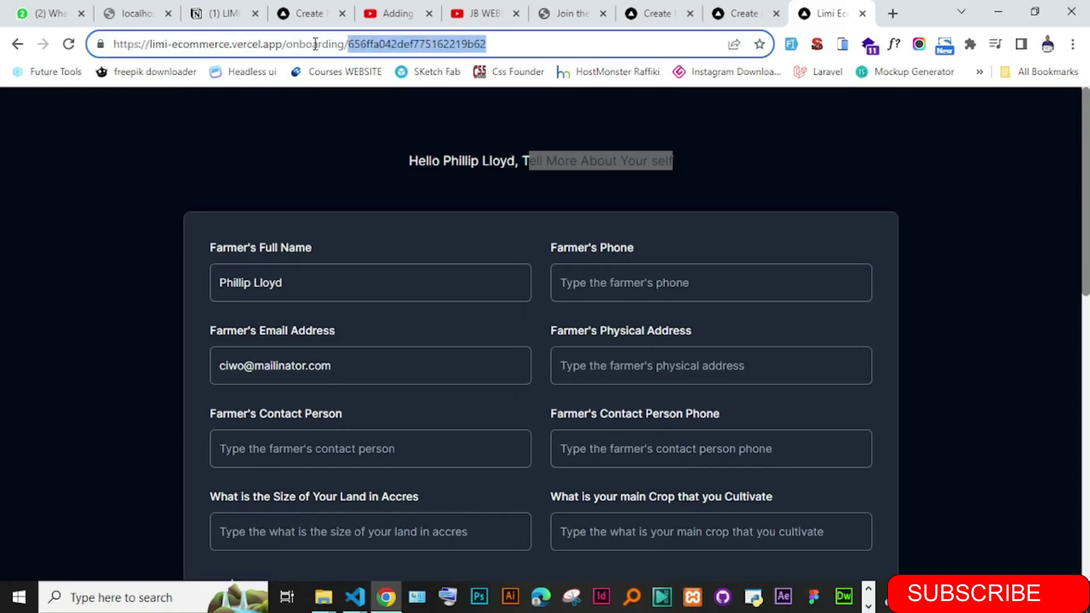
left_click_drag(284, 44, 507, 40)
- Load the /register page, auto-fill sample user details and submit the registration
type("register")
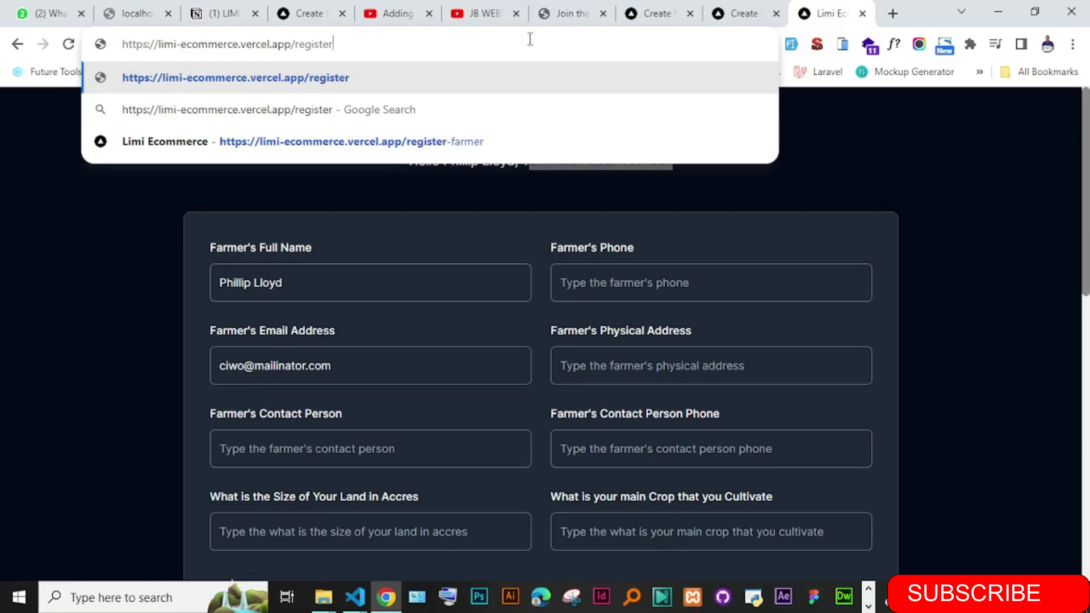
key("Return")
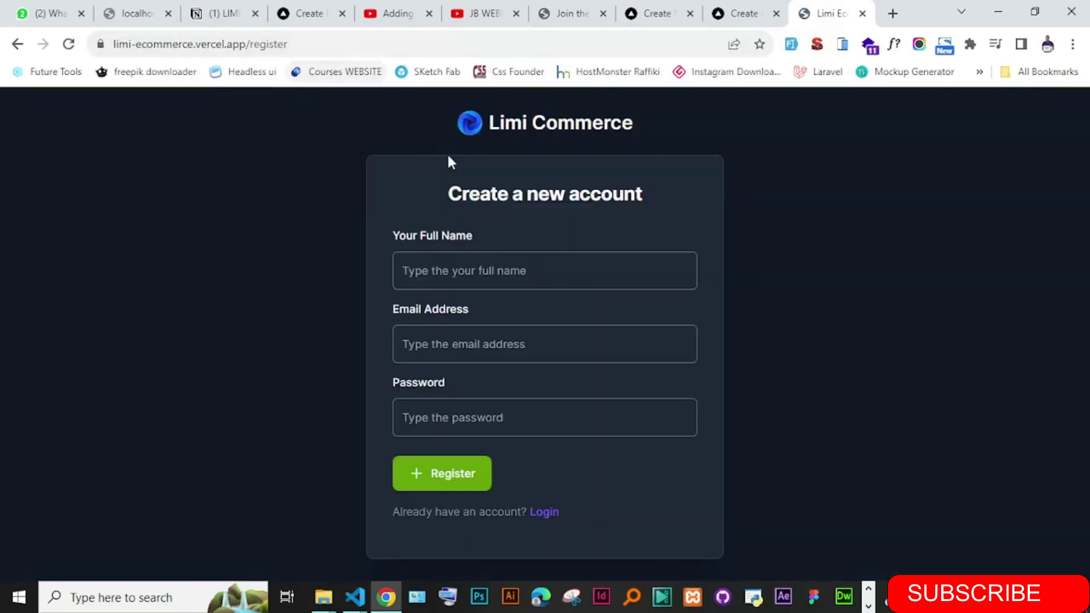
left_click(489, 271)
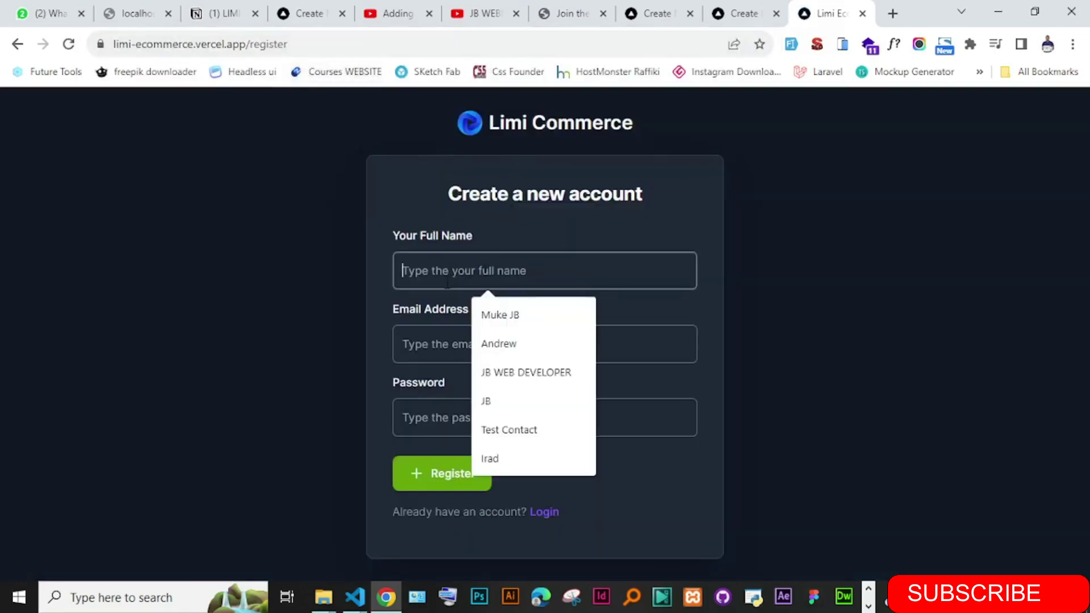
left_click(284, 352)
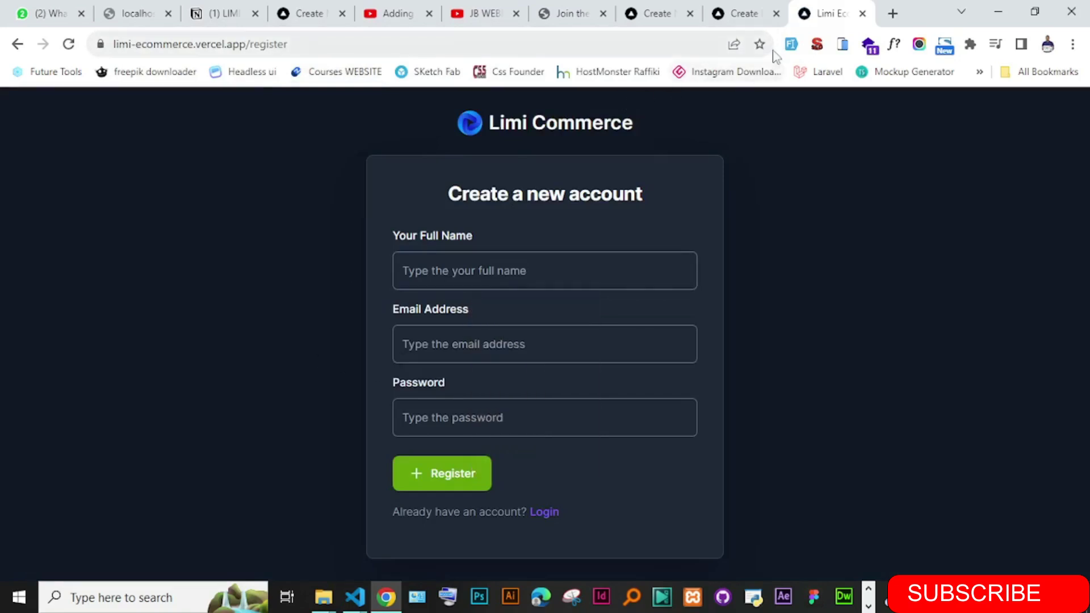
left_click(791, 44)
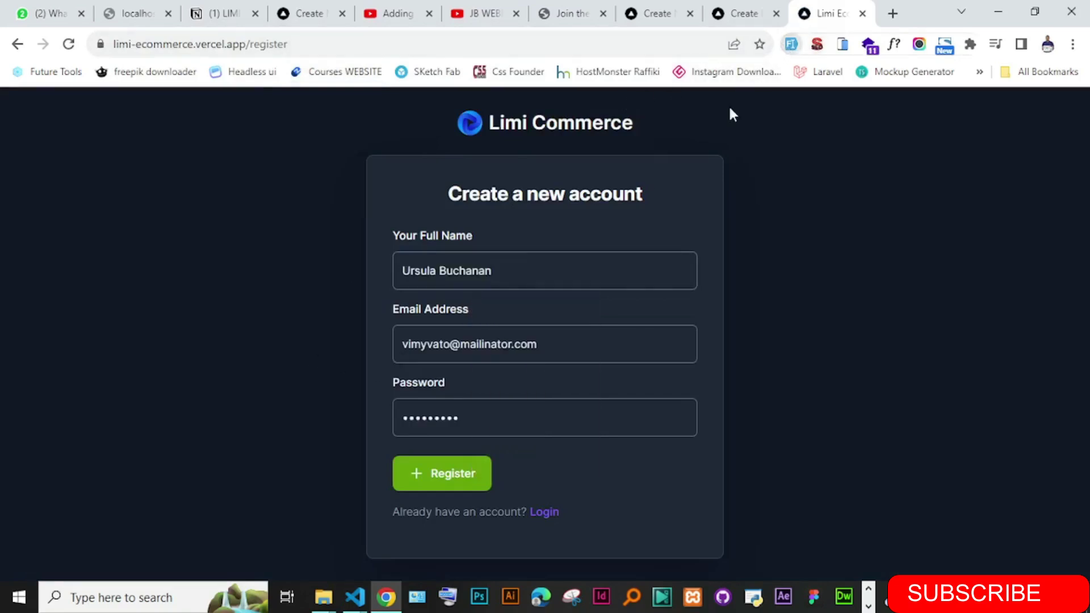
left_click(448, 476)
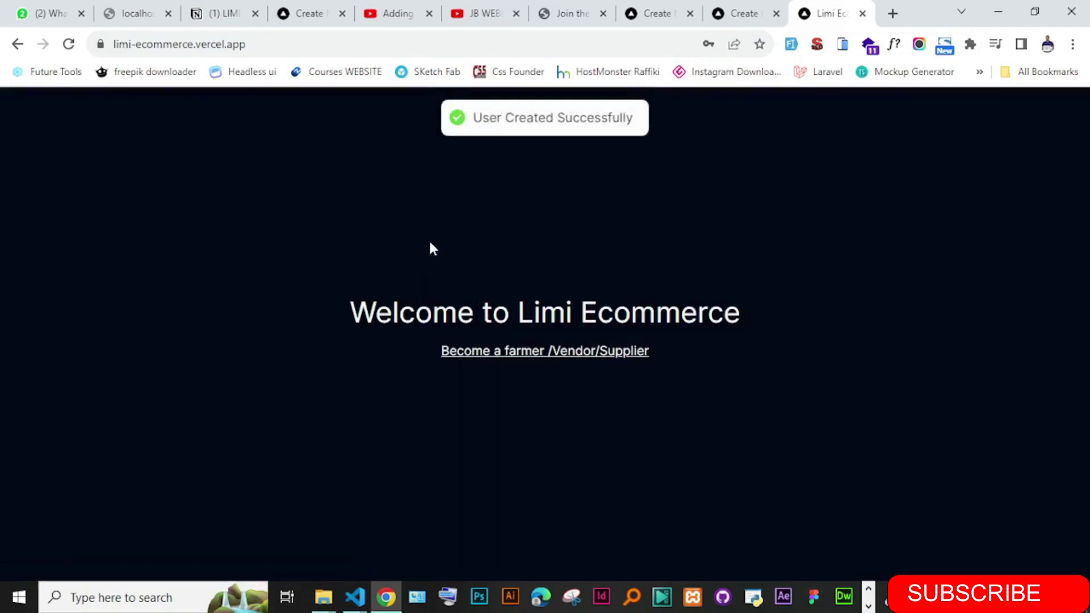
- Highlight the Welcome to Limi Ecommerce heading text, then clear the selection
left_click_drag(326, 316, 708, 312)
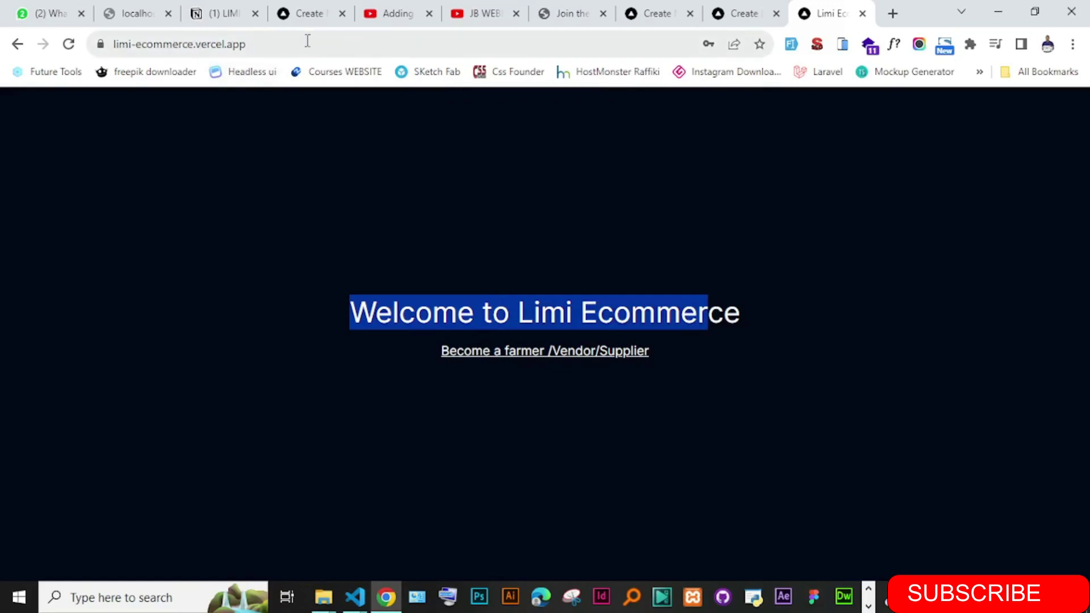
left_click(357, 213)
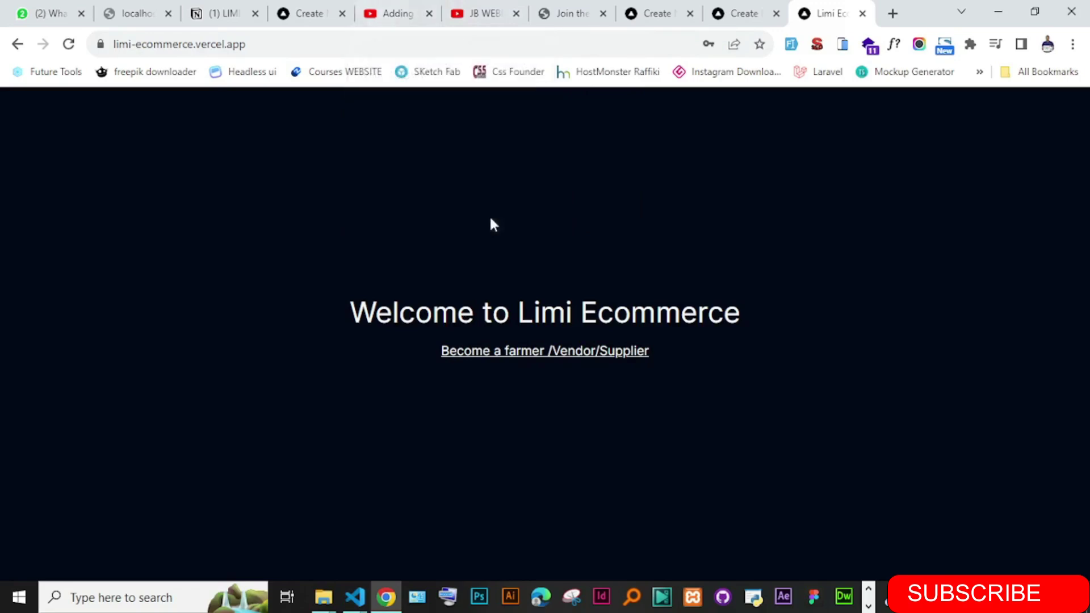
left_click_drag(510, 286, 681, 315)
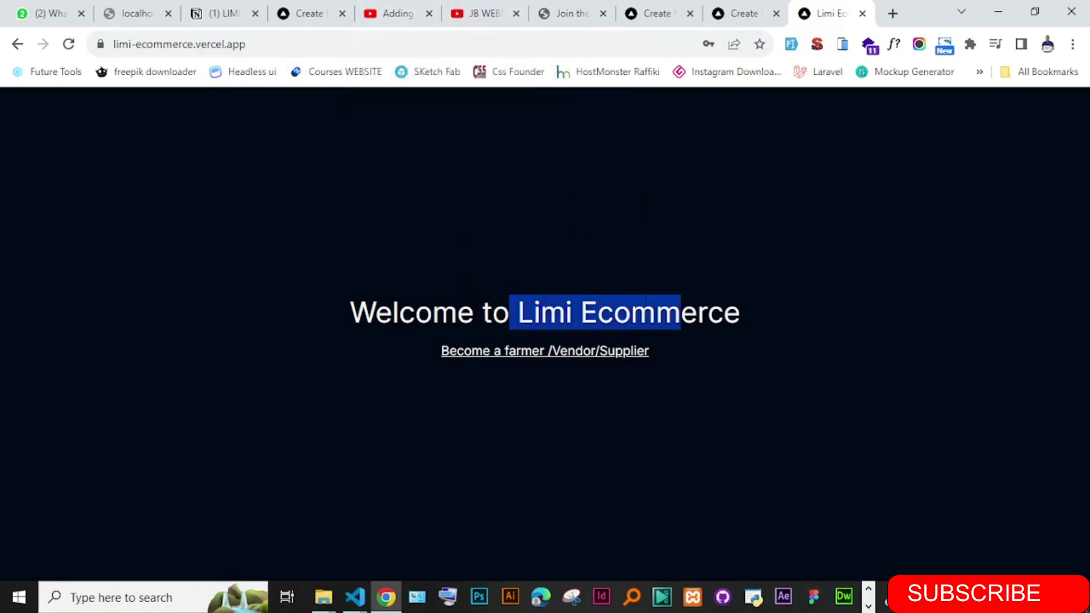
left_click(539, 252)
- Return to the Limi Ecommerce tab and put the cursor at the end of its address
left_click(748, 13)
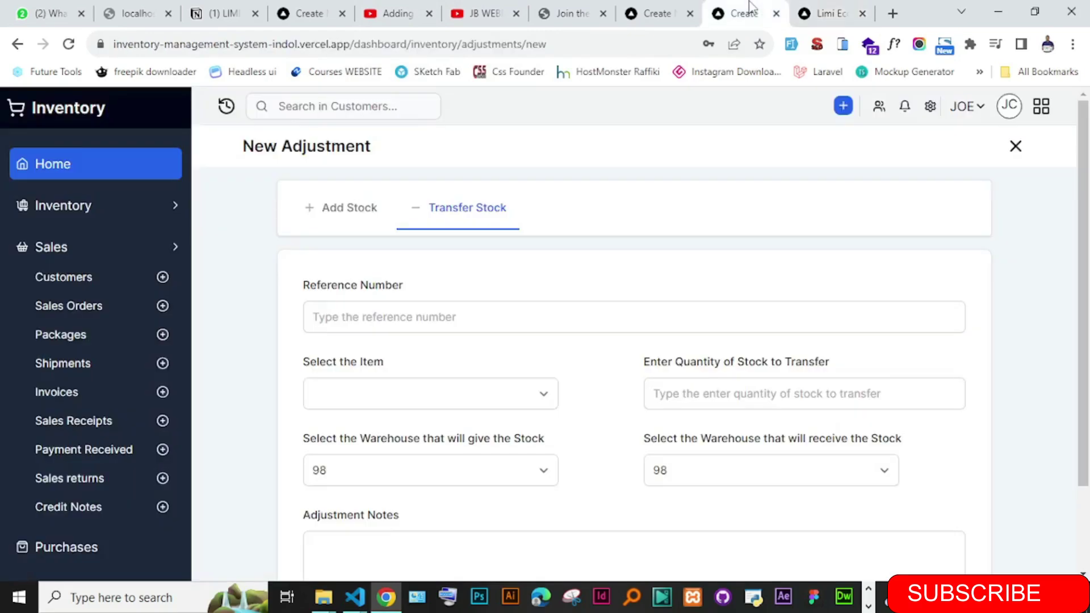
left_click(815, 15)
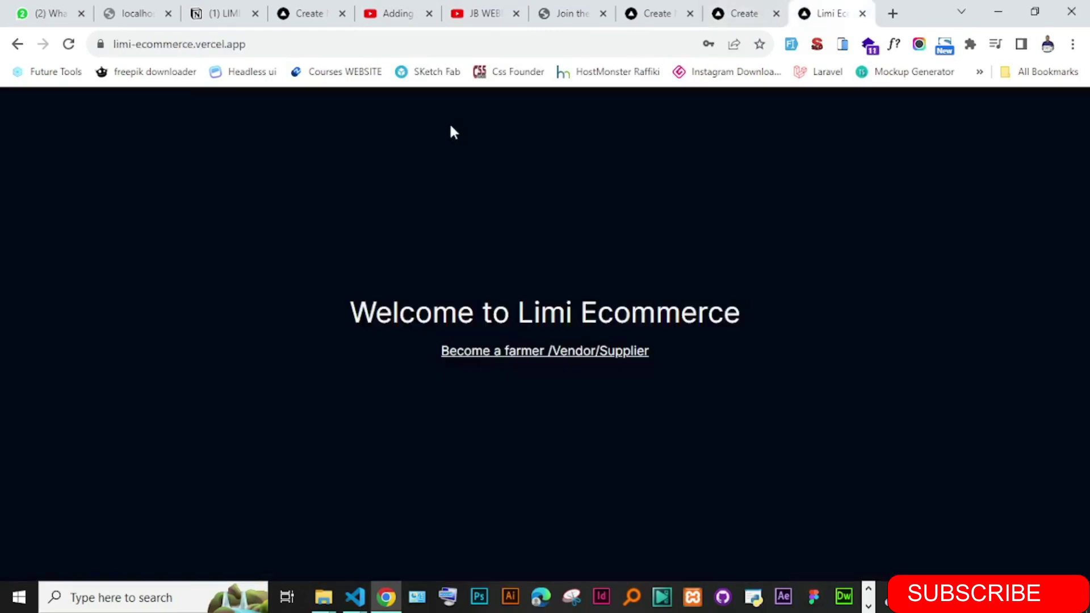
left_click(253, 44)
key("End")
- Load the /dashboard address and go to the Limi Community trainings page
type("/")
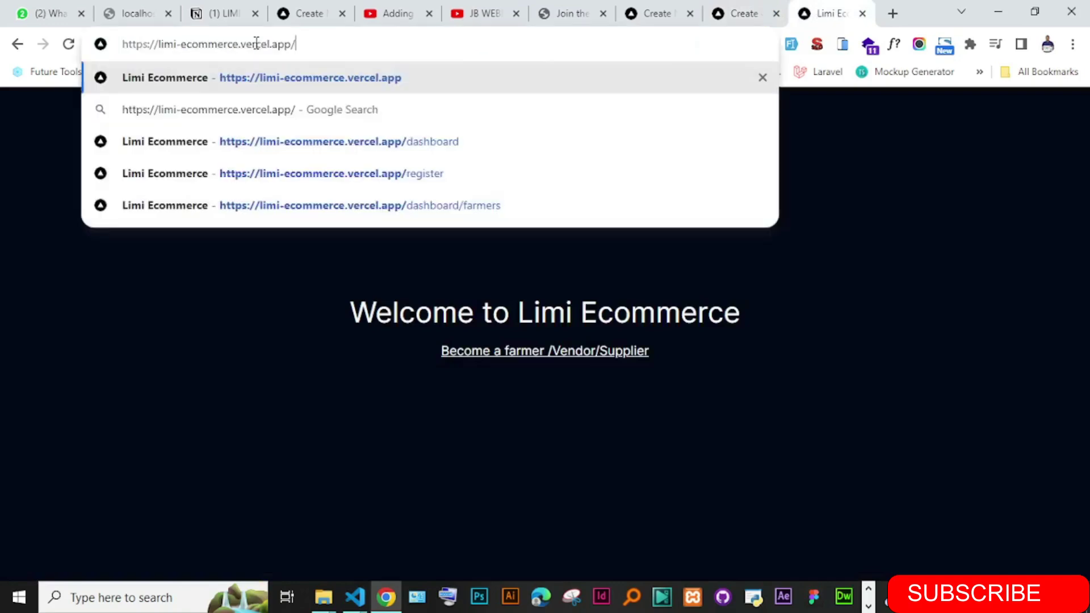
type("das")
key("Return")
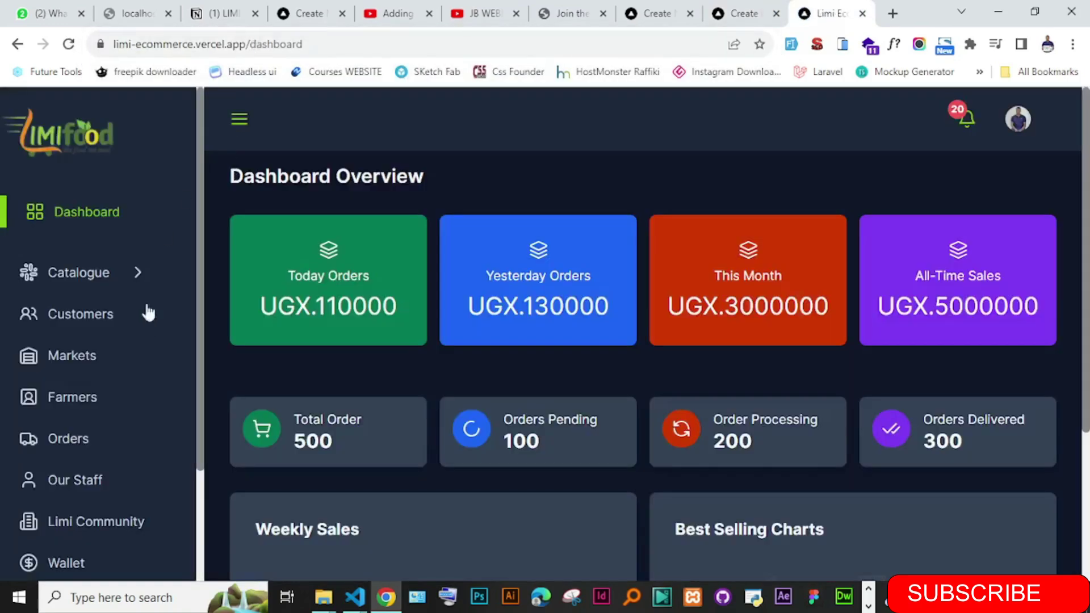
left_click_drag(199, 240, 199, 457)
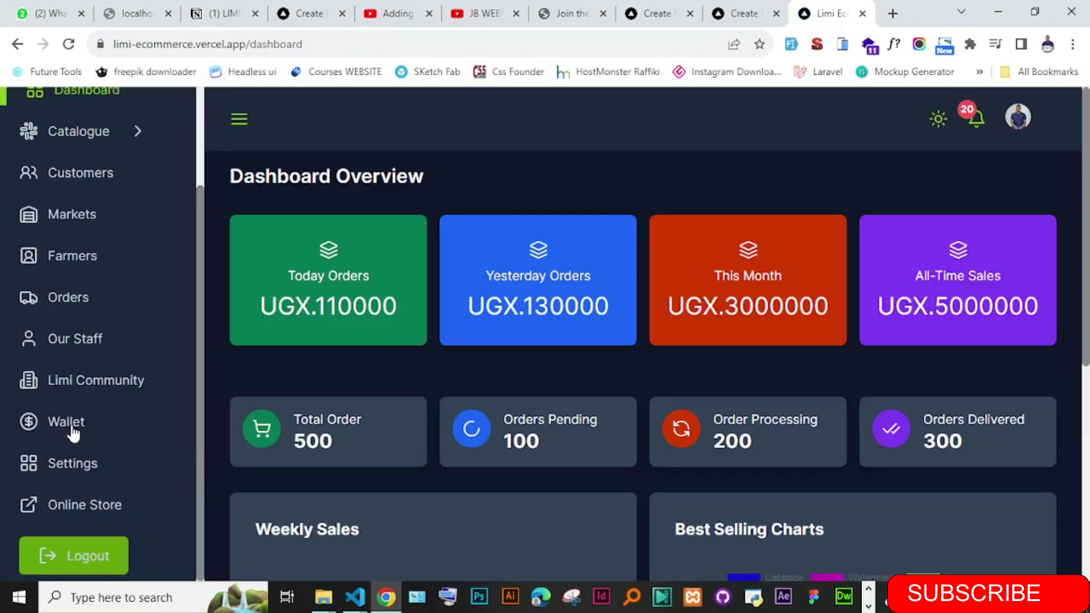
left_click(84, 378)
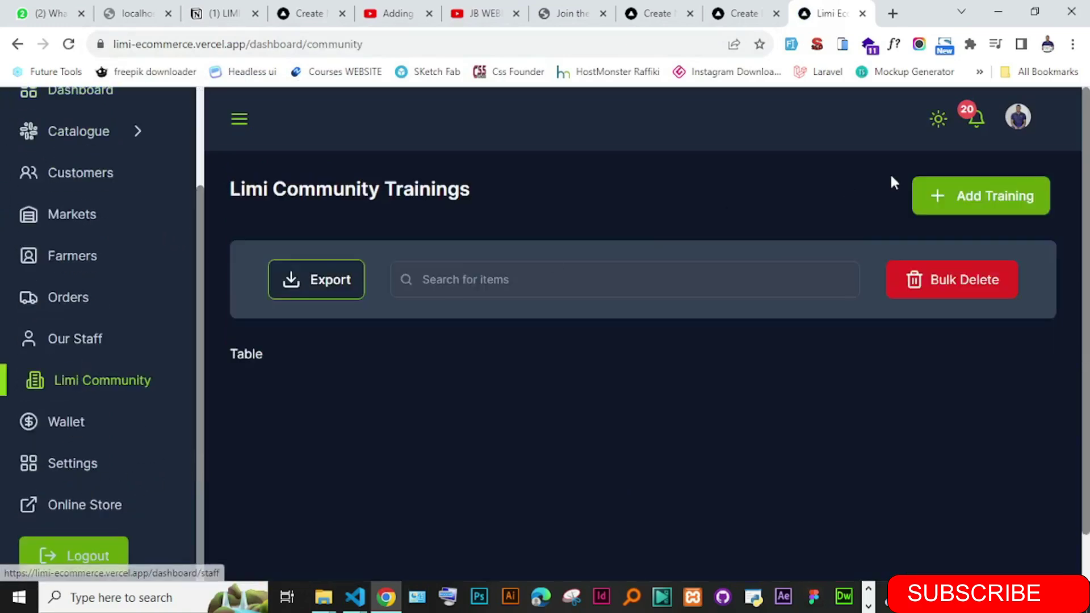
- Start a new training and review the category list, keeping Food Supplements
left_click(965, 210)
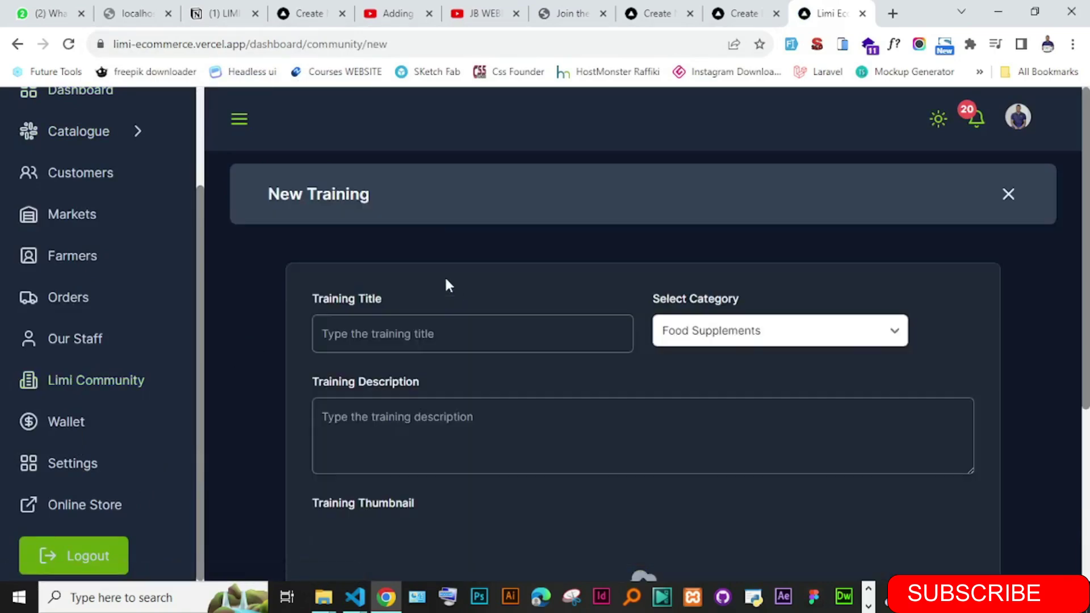
scroll(919, 267, "down", 1)
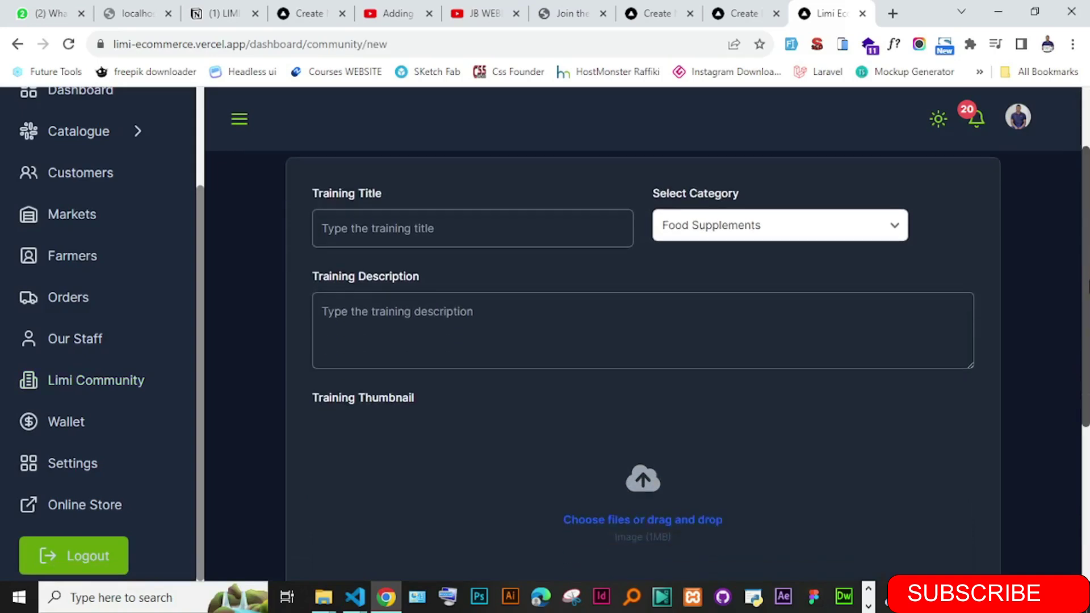
left_click(762, 267)
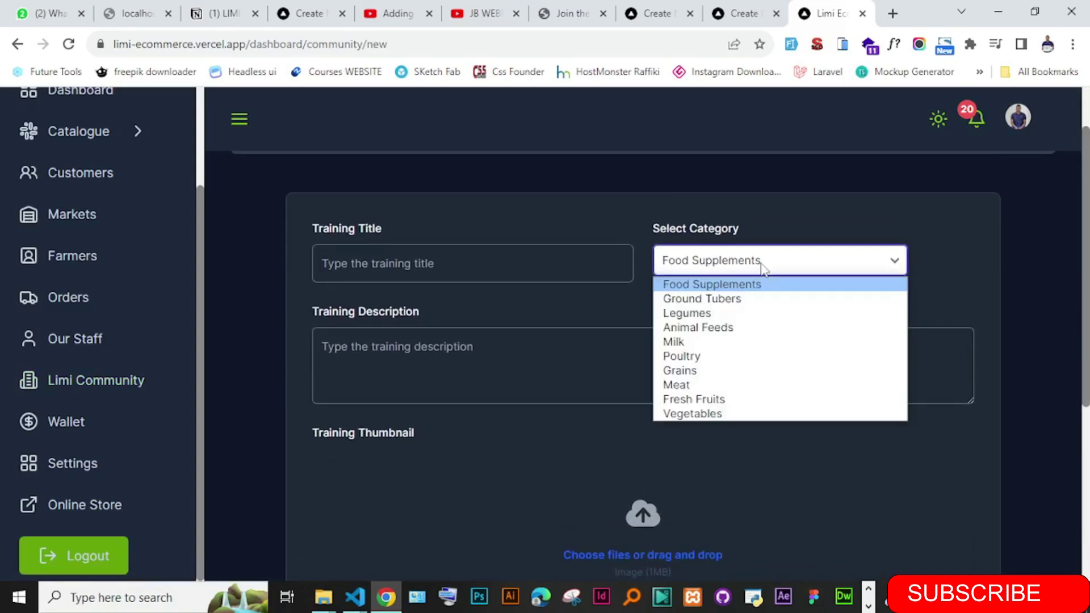
left_click(763, 267)
left_click(761, 266)
left_click(554, 222)
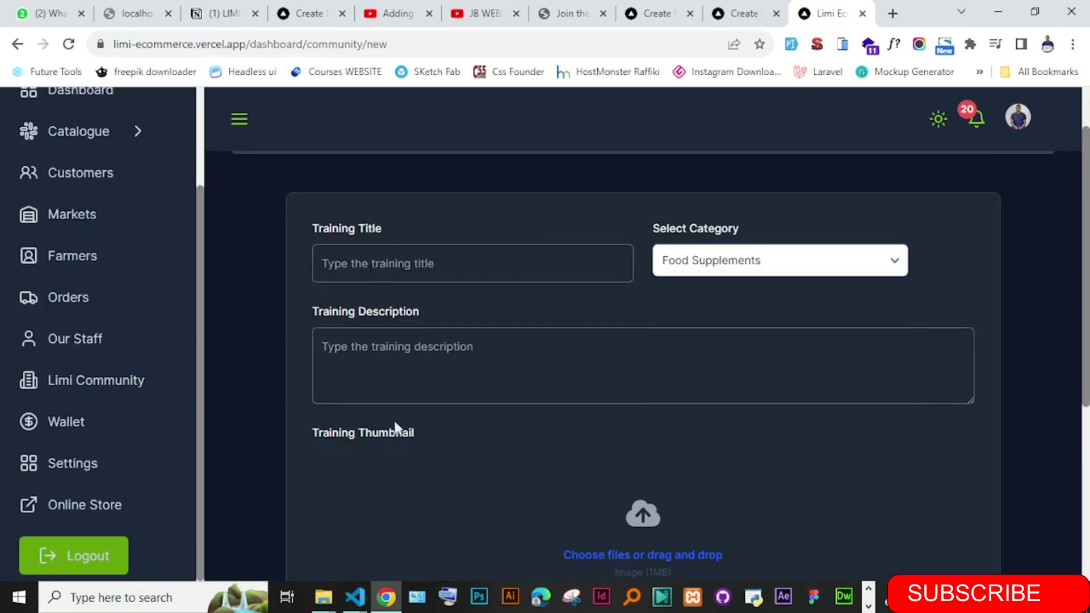
- Look through the description and Training Content fields of the New Training form
left_click(762, 347)
left_click_drag(1077, 267, 1077, 442)
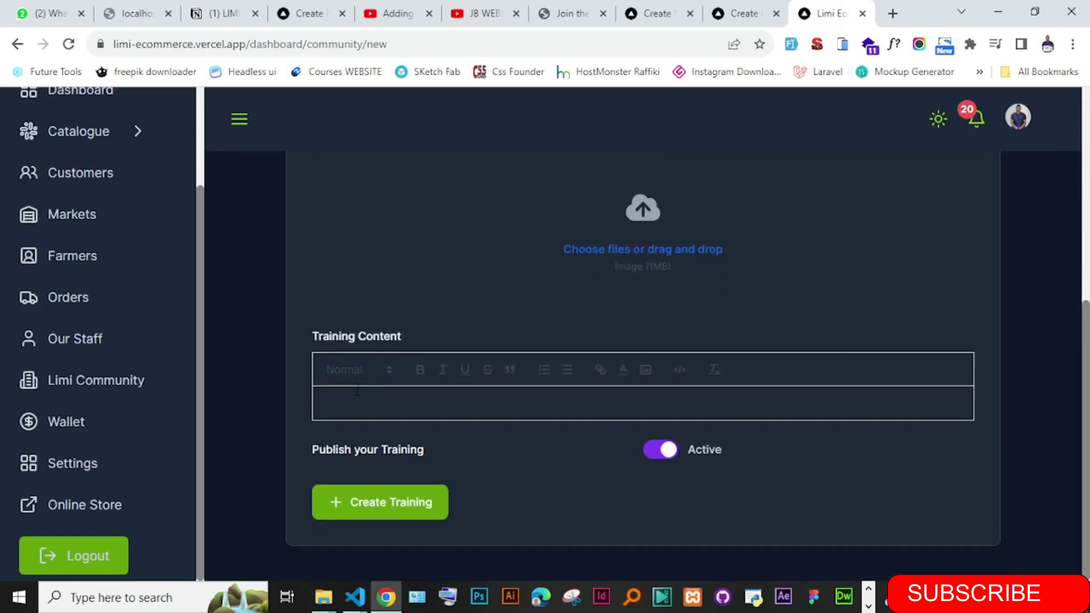
left_click_drag(312, 336, 419, 335)
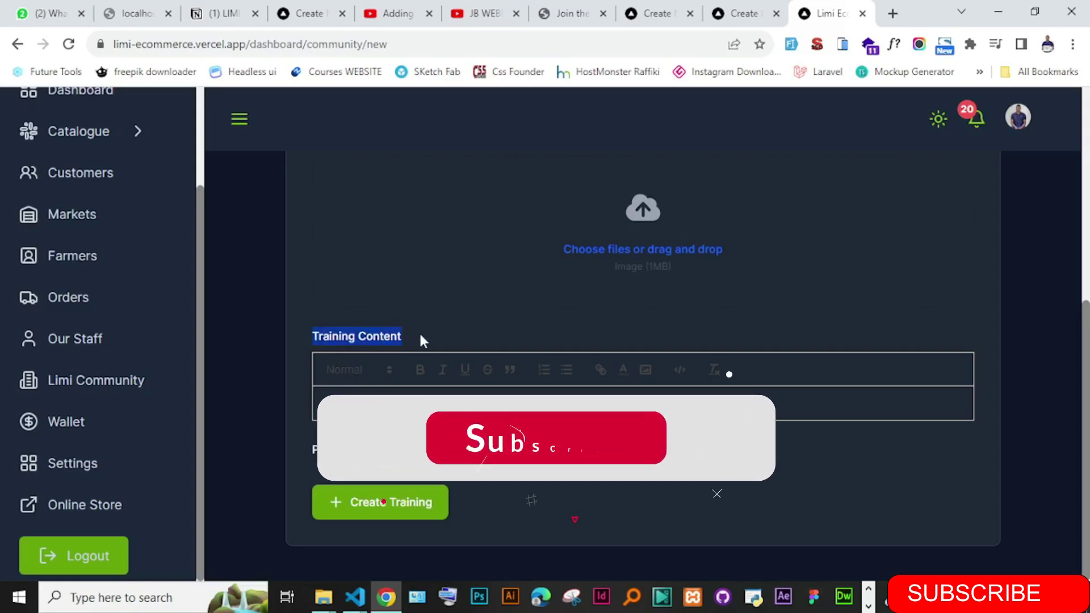
left_click(376, 416)
left_click_drag(199, 287, 202, 271)
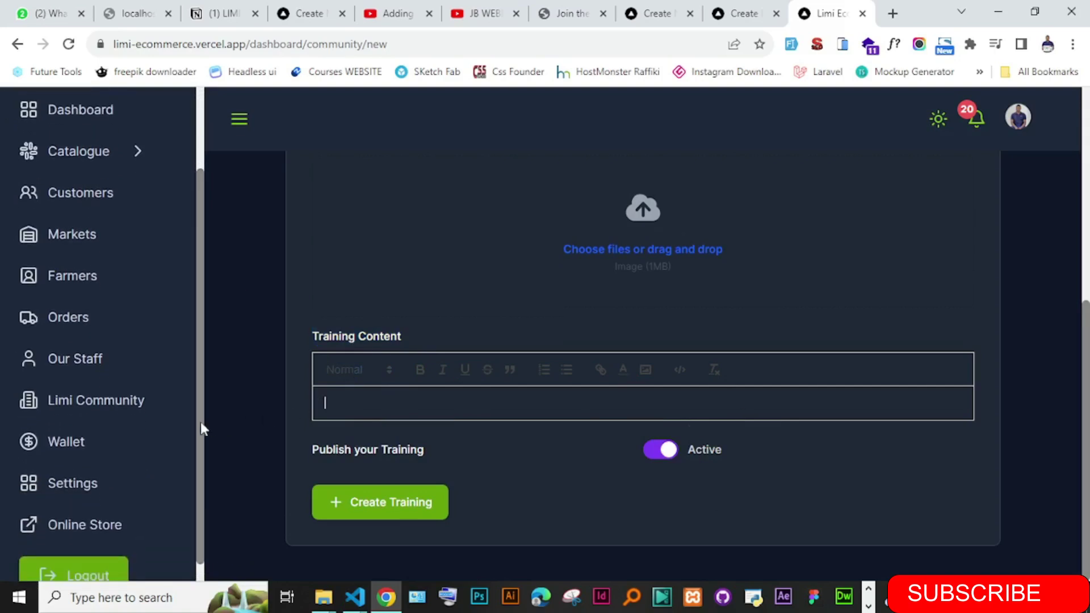
scroll(199, 382, "up", 2)
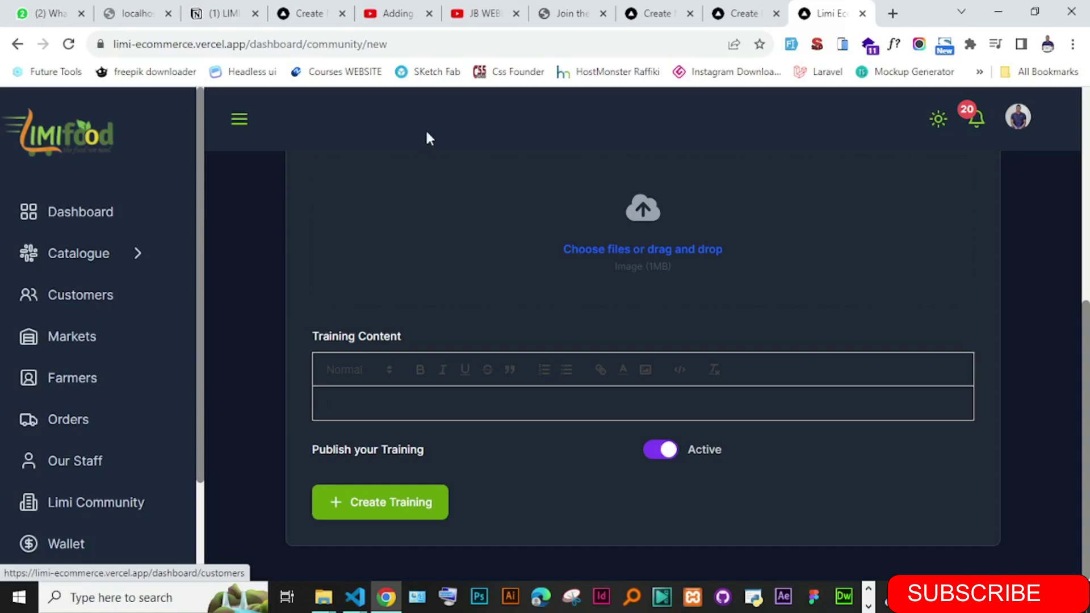
scroll(1086, 397, "up", 4)
scroll(1085, 398, "up", 3)
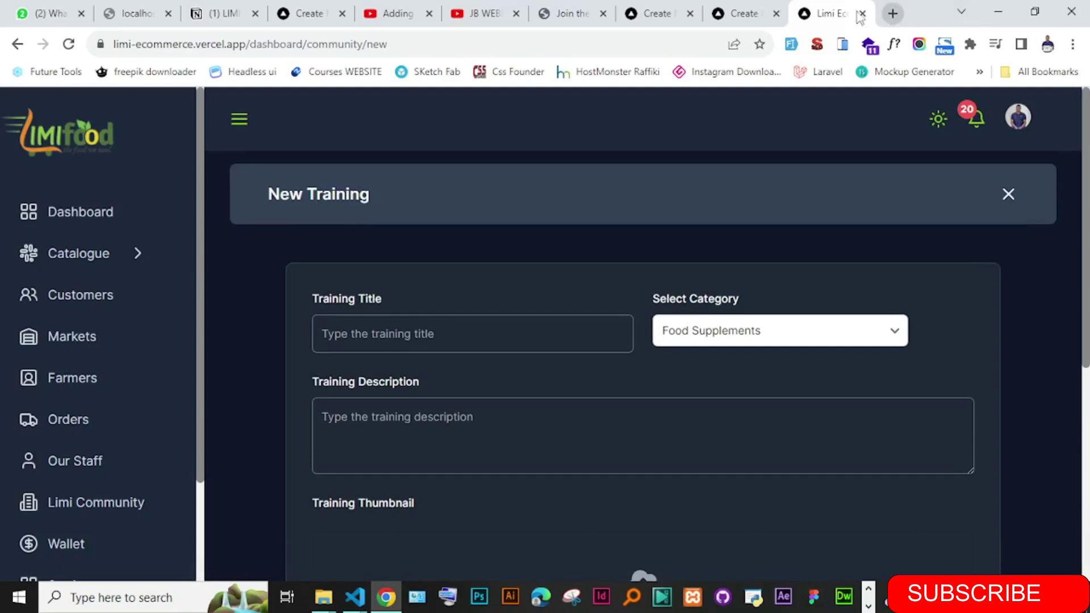
- Switch to the coding school waitlist tab and scroll over the page
left_click(306, 13)
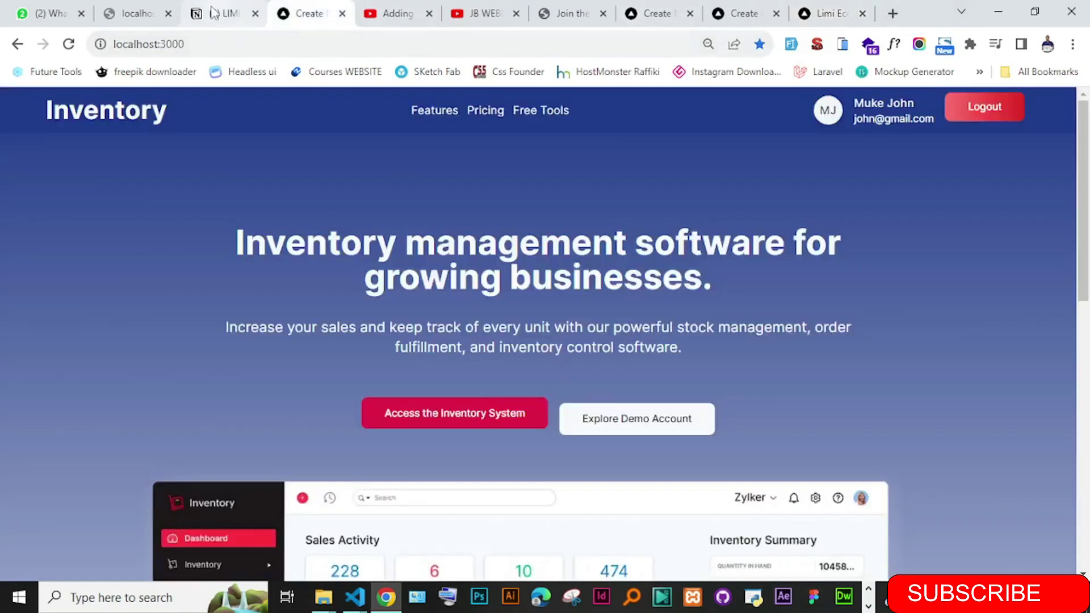
left_click(550, 13)
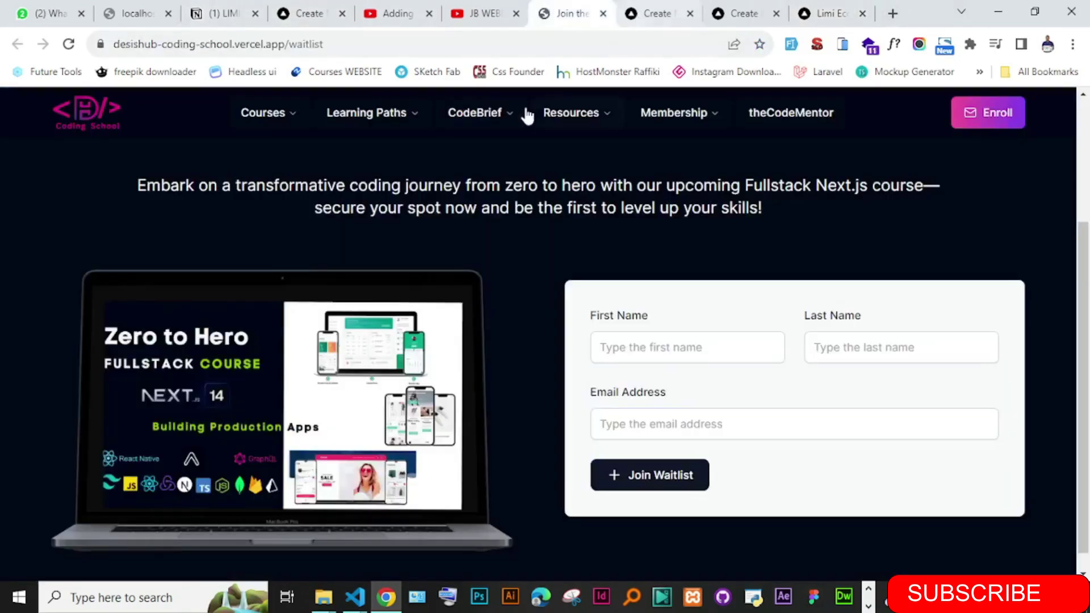
mouse_move(499, 112)
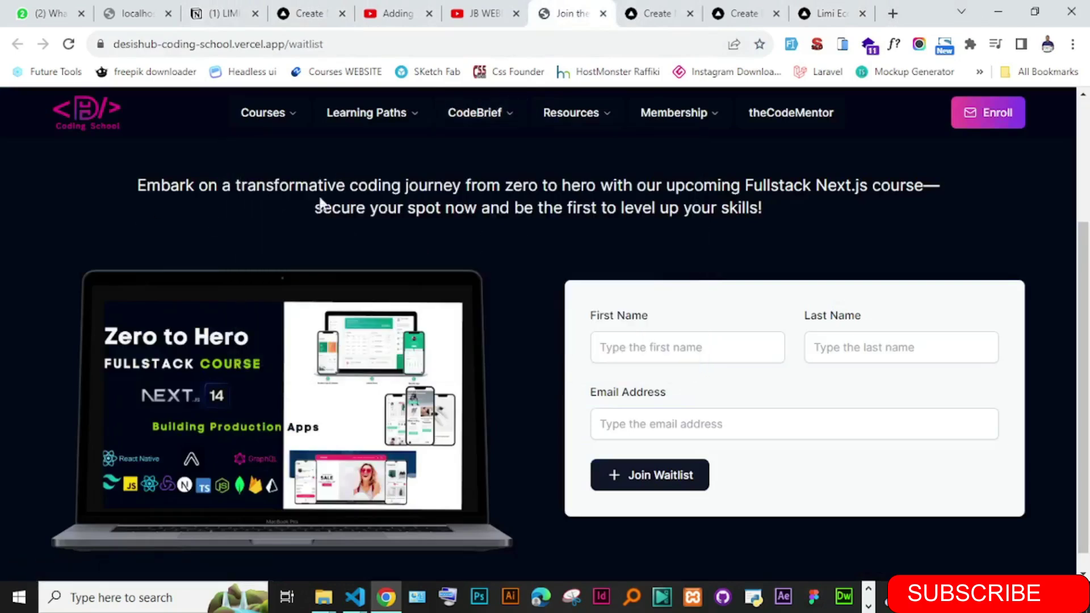
scroll(1088, 153, "up", 3)
scroll(1088, 284, "down", 4)
scroll(1088, 397, "up", 3)
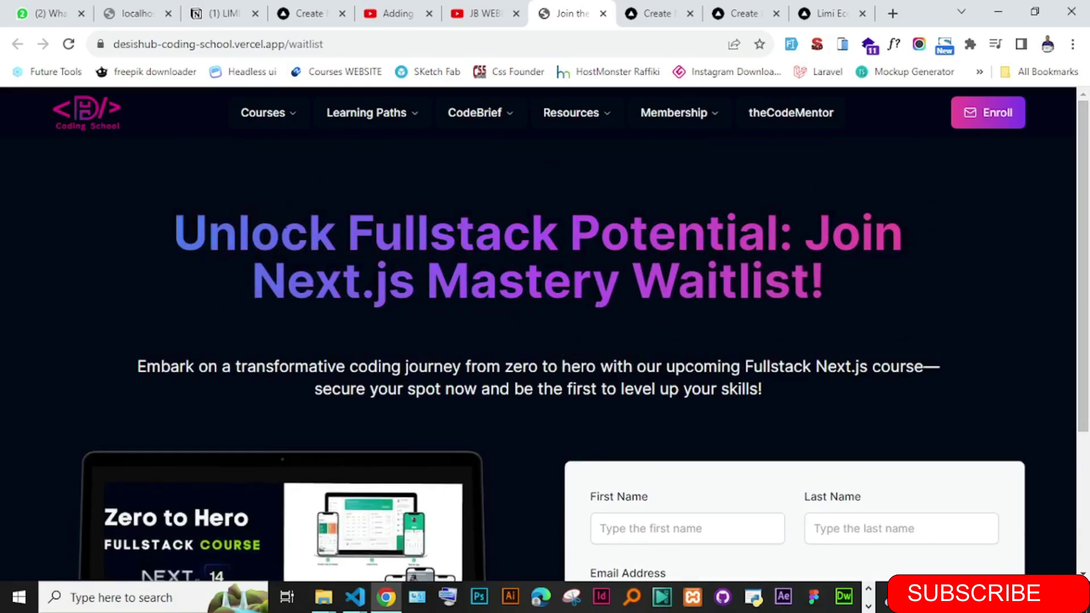
- Preview the Courses, Learning Paths and Resources menus, then select the waitlist part of the URL
mouse_move(275, 126)
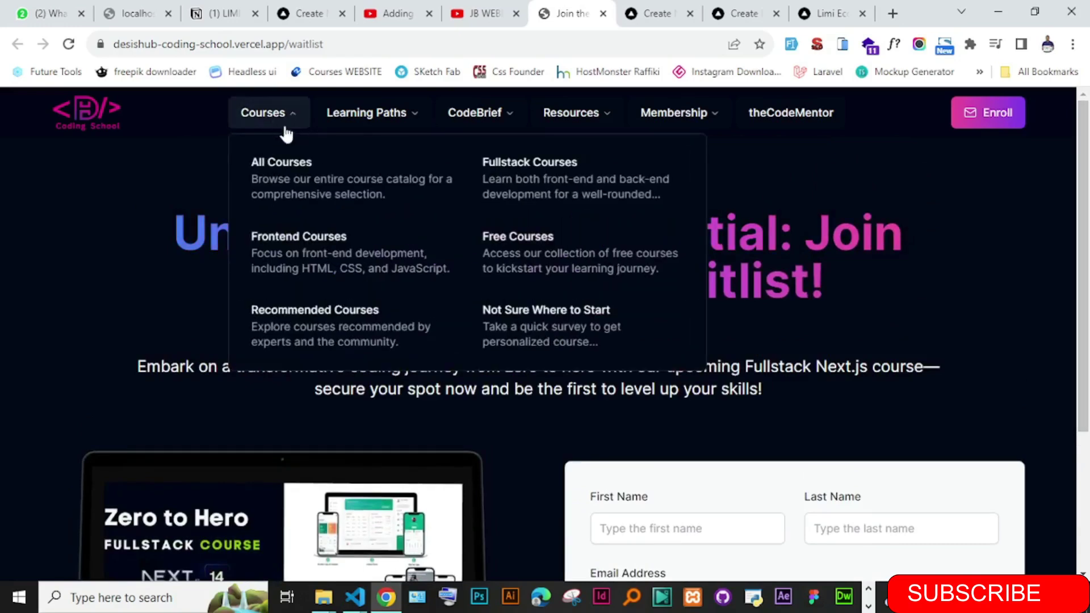
mouse_move(714, 128)
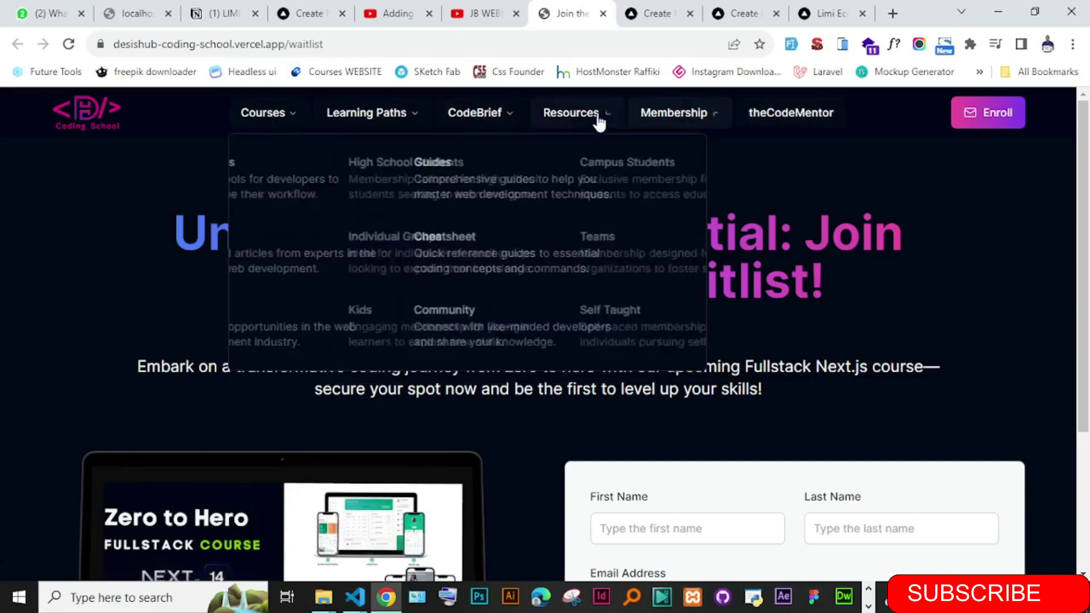
mouse_move(350, 118)
mouse_move(268, 115)
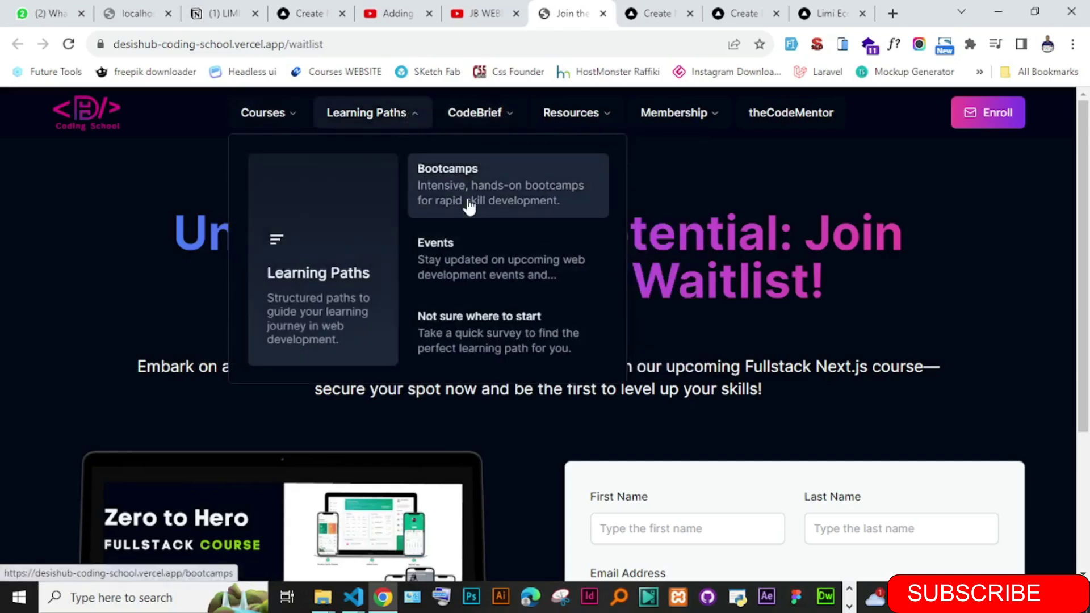
double_click(304, 43)
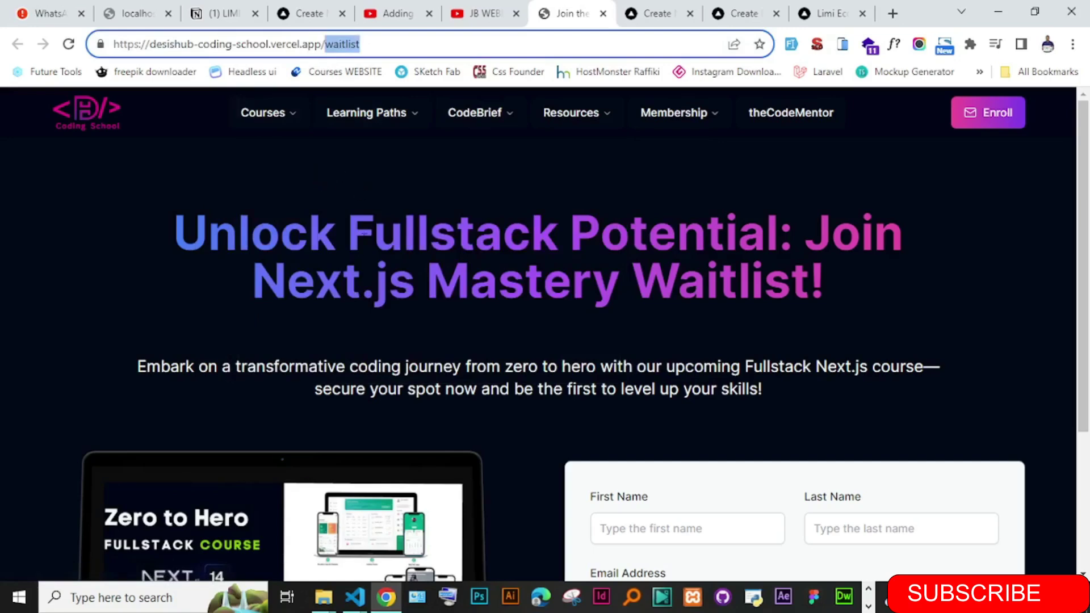
left_click_drag(1084, 141, 1087, 279)
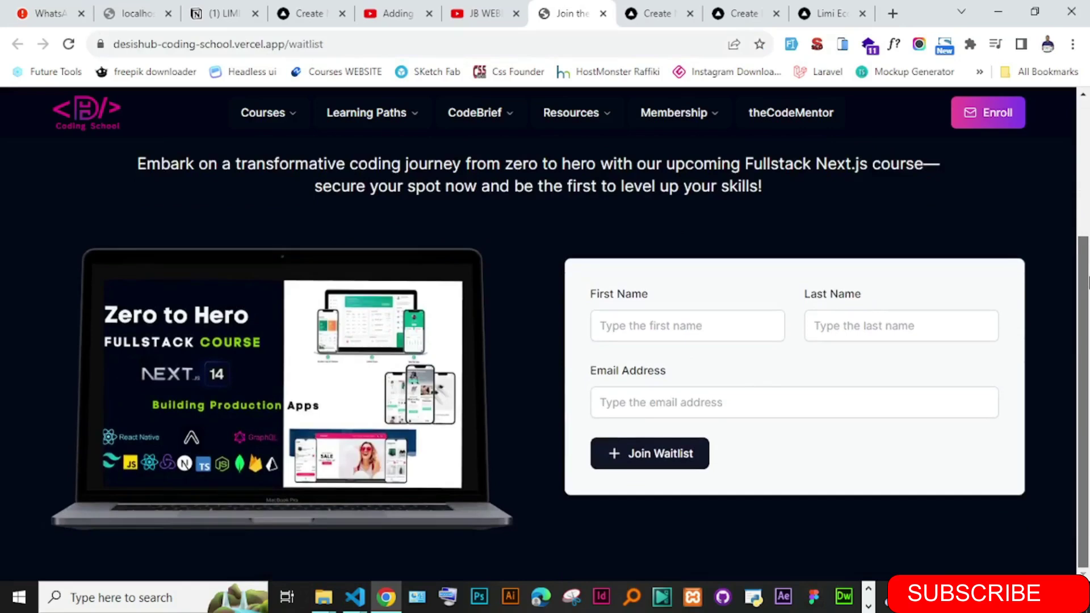
scroll(1087, 282, "up", 4)
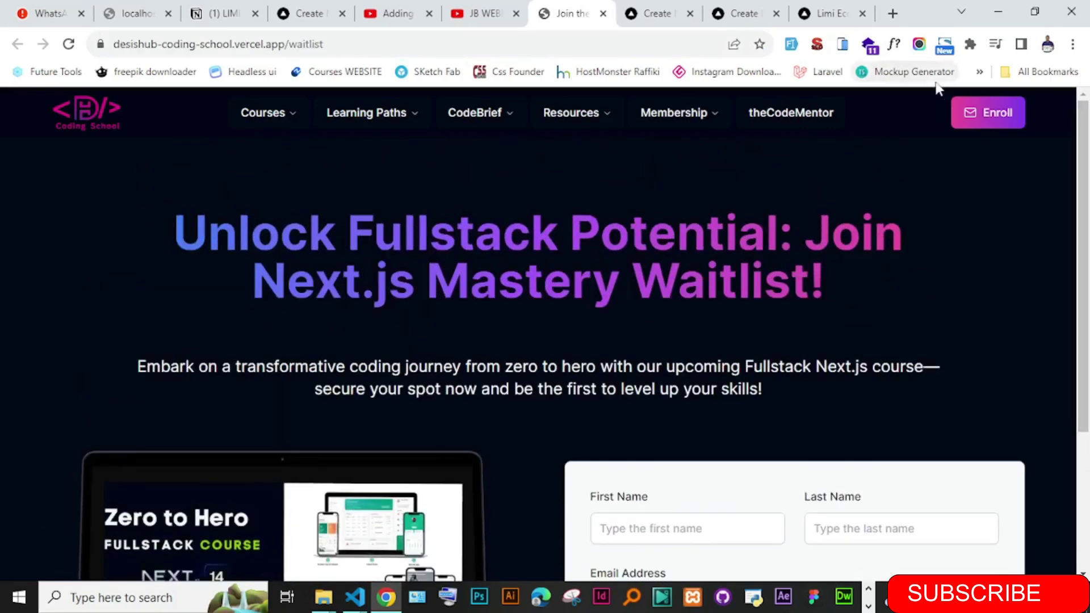
mouse_move(702, 113)
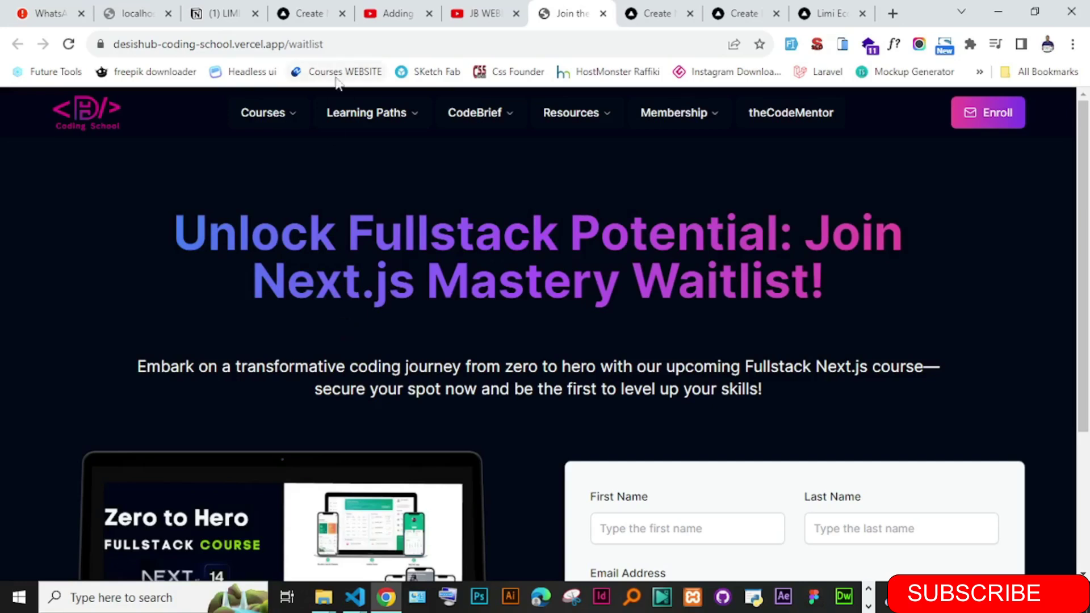
mouse_move(466, 118)
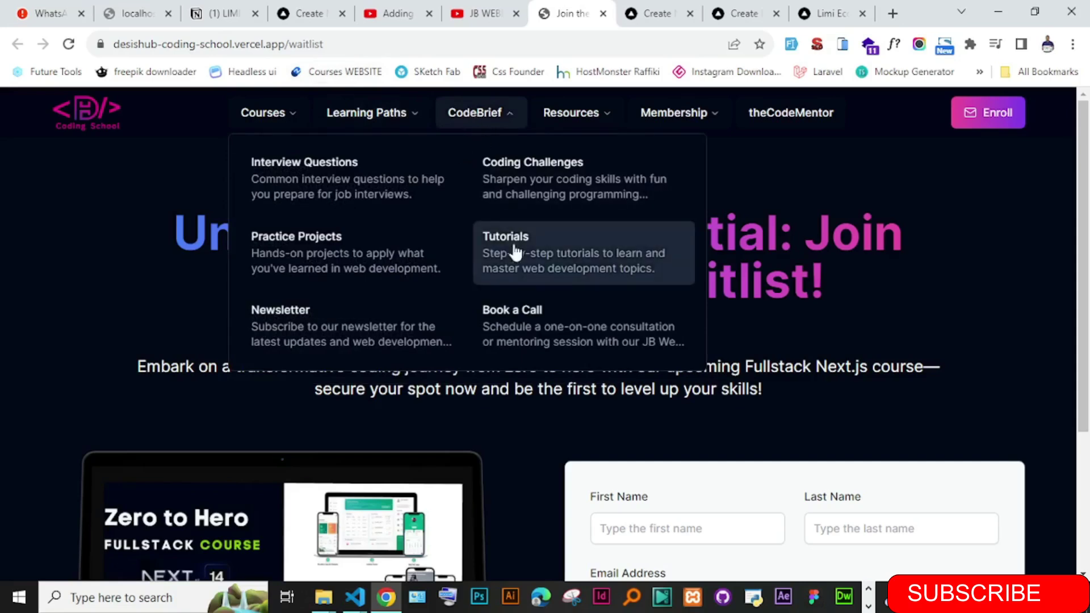
mouse_move(296, 129)
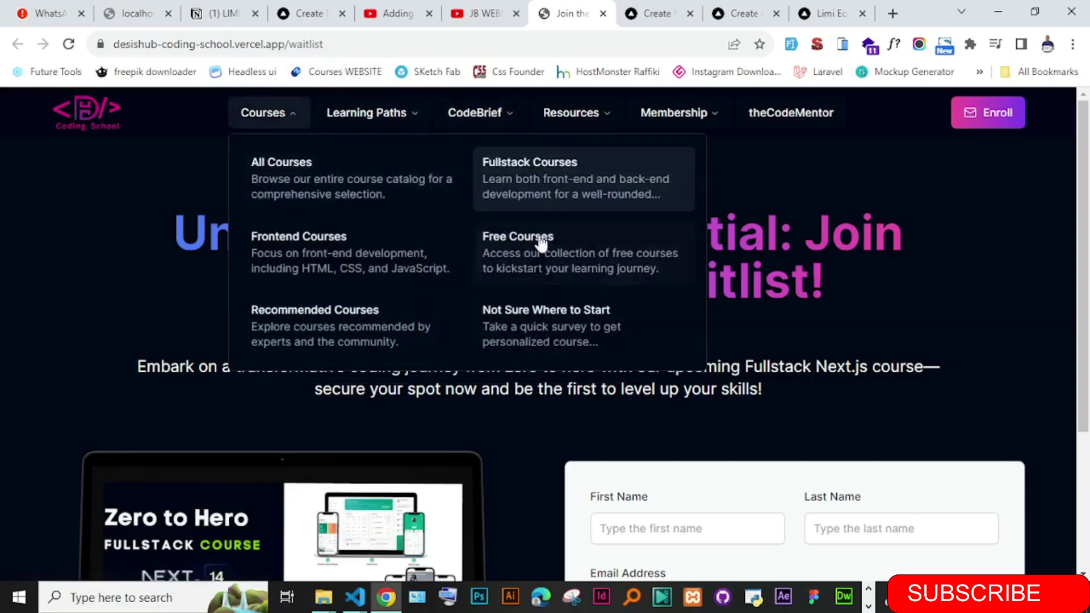